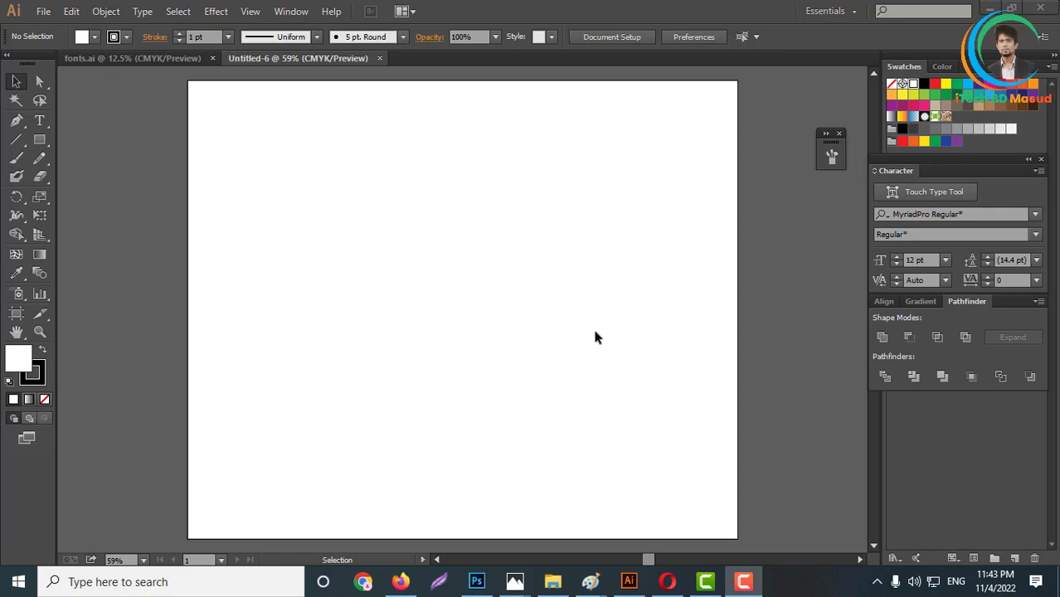
- Switch to the Opera browser and open the contest listings on Freelancer in a new tab
left_click(674, 581)
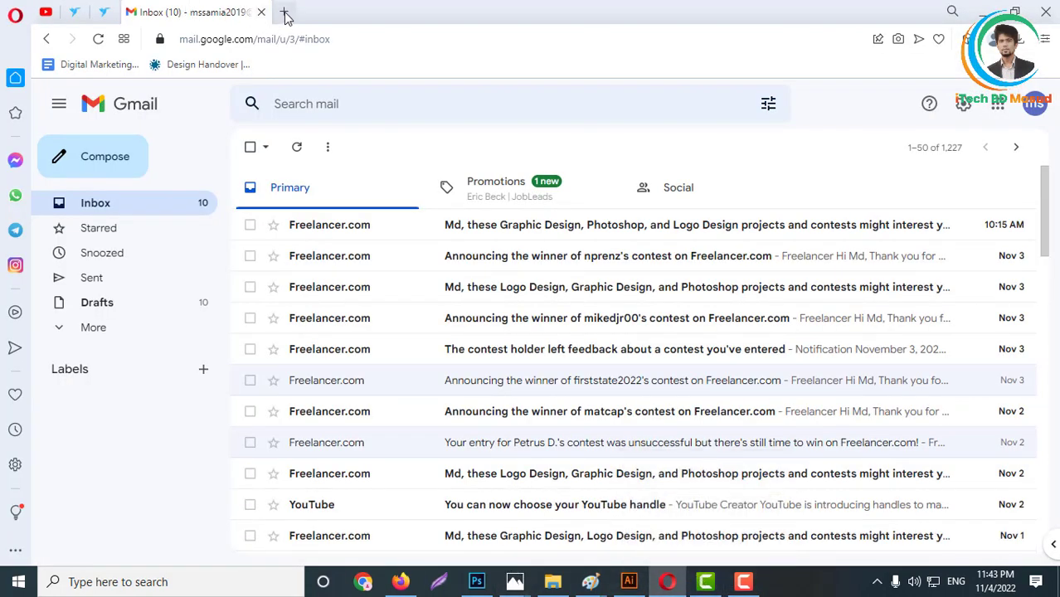
key("ctrl+t")
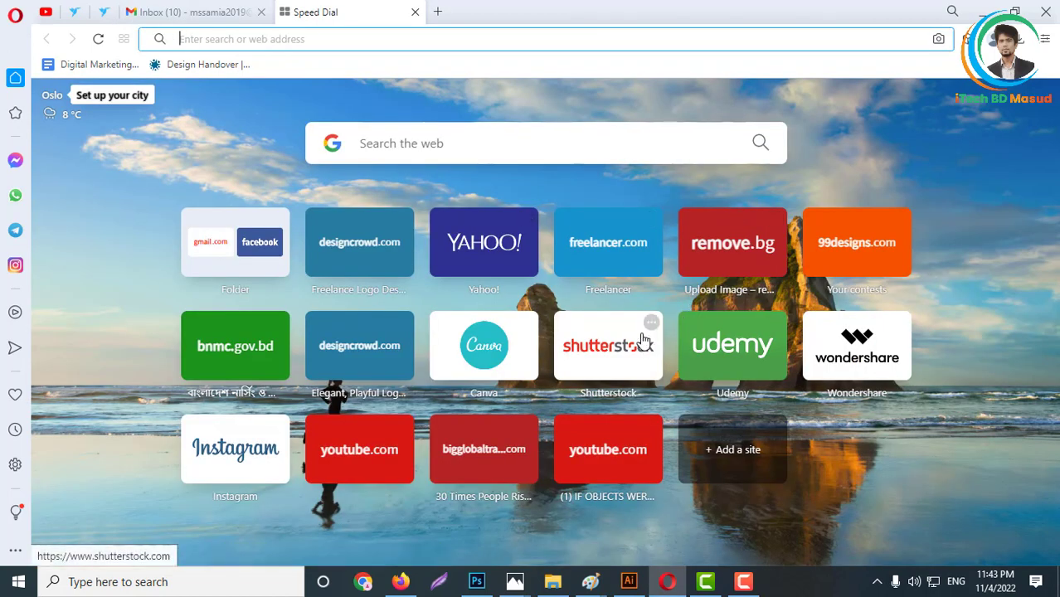
left_click(612, 257)
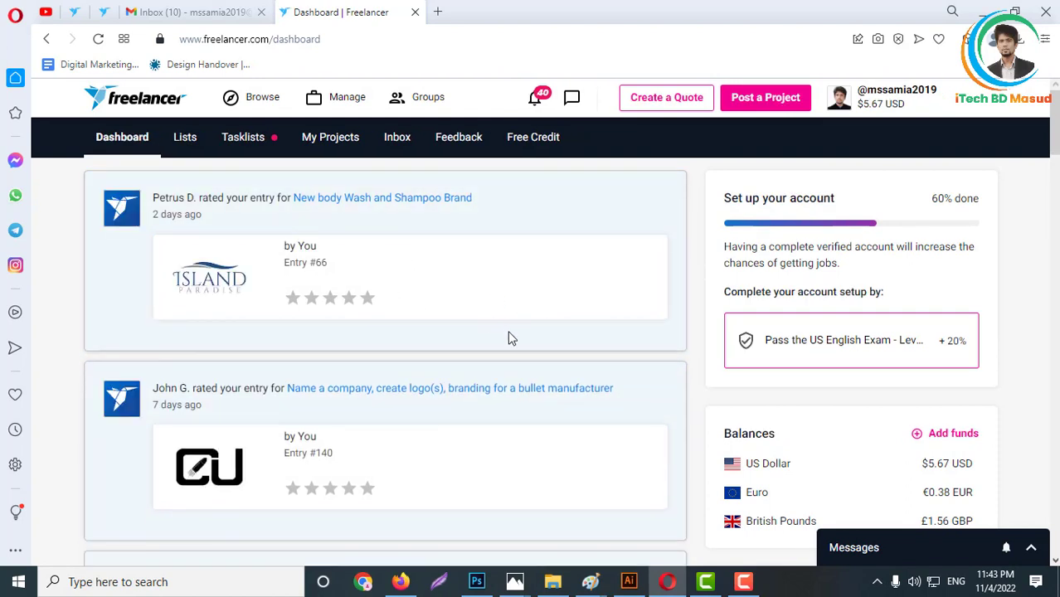
left_click(257, 104)
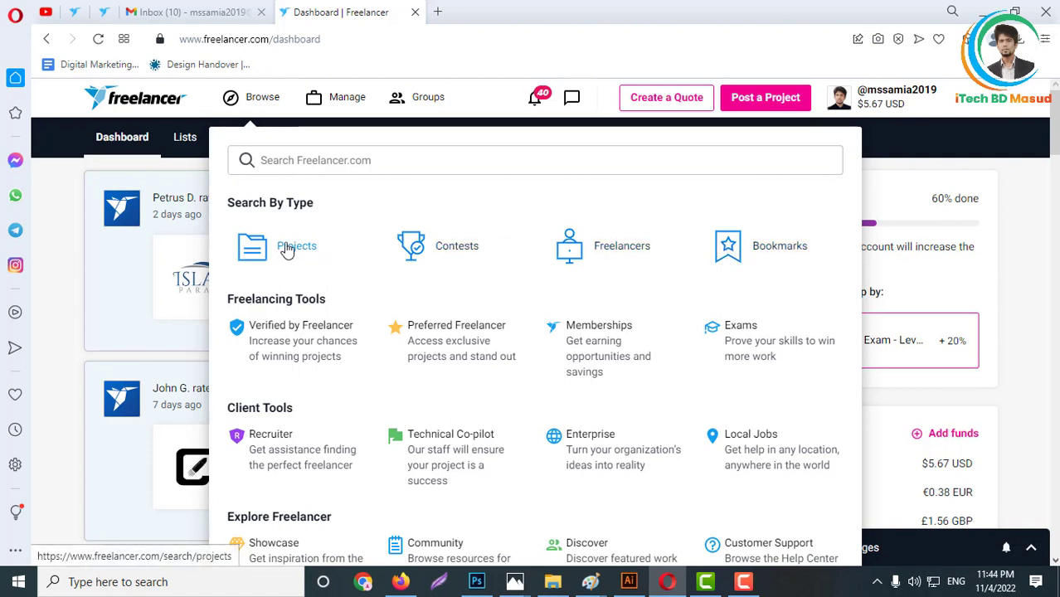
left_click(477, 259)
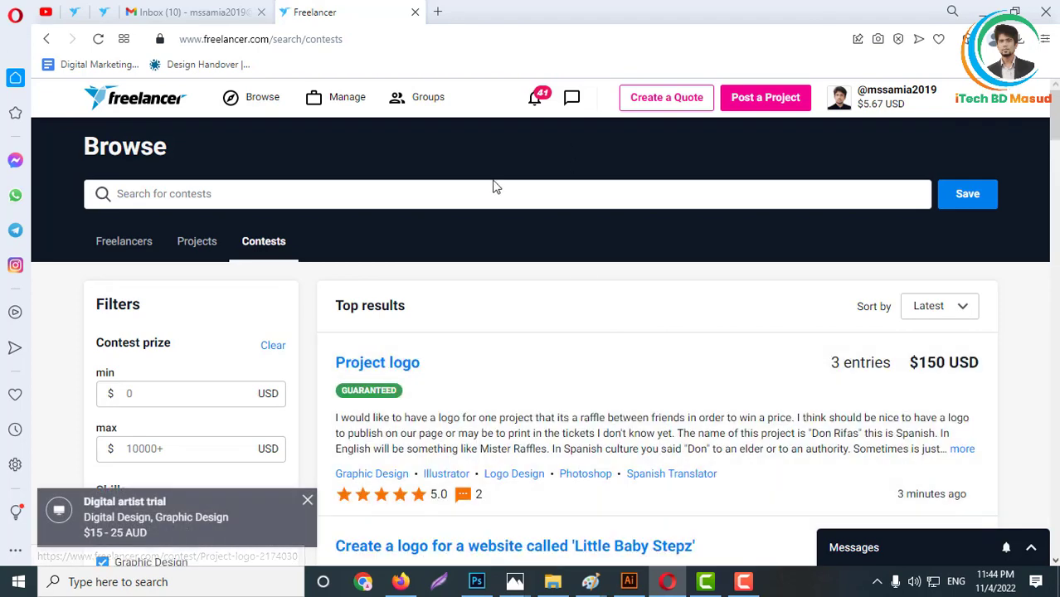
- Set the minimum contest prize filter to 100 USD
scroll(961, 339, "down", 3)
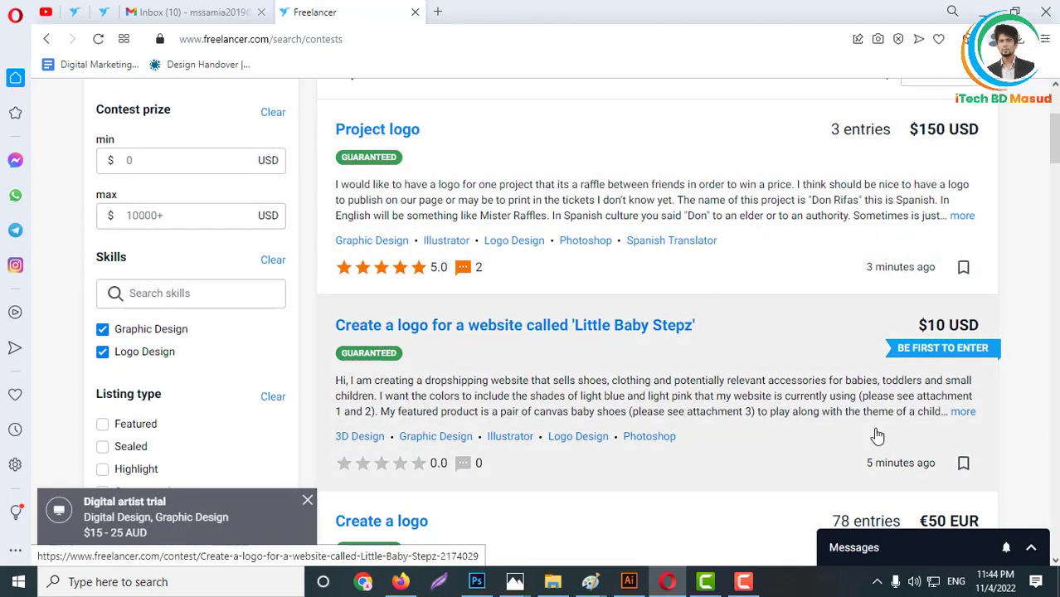
scroll(895, 431, "down", 2)
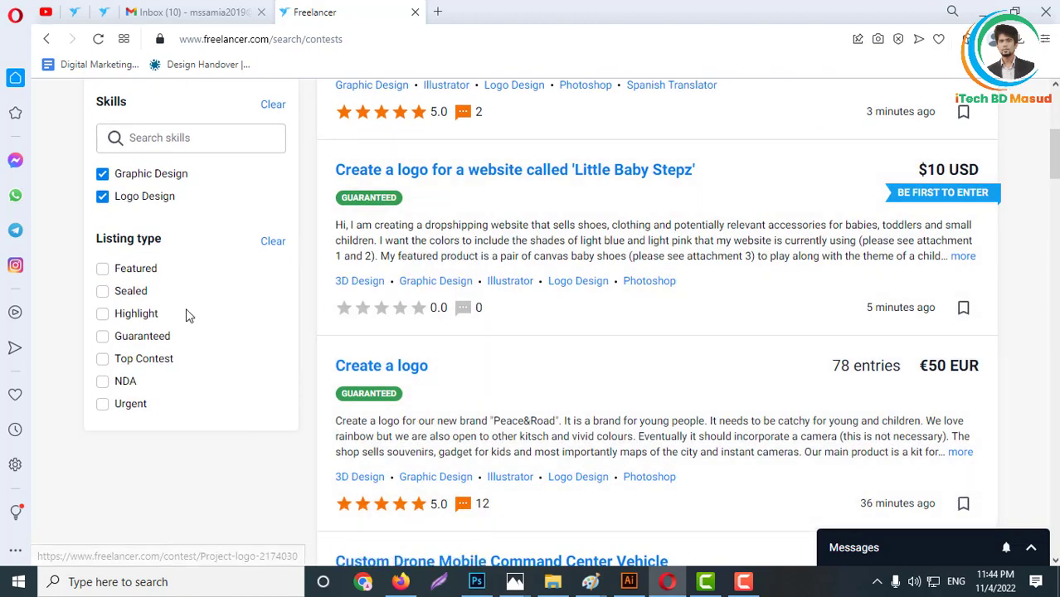
scroll(267, 169, "up", 2)
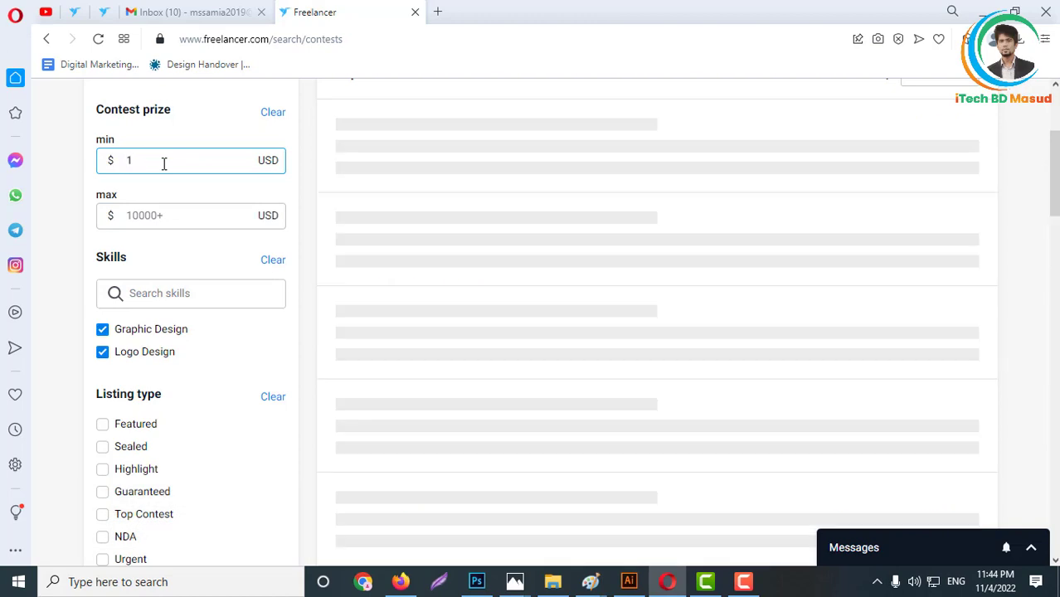
type("00")
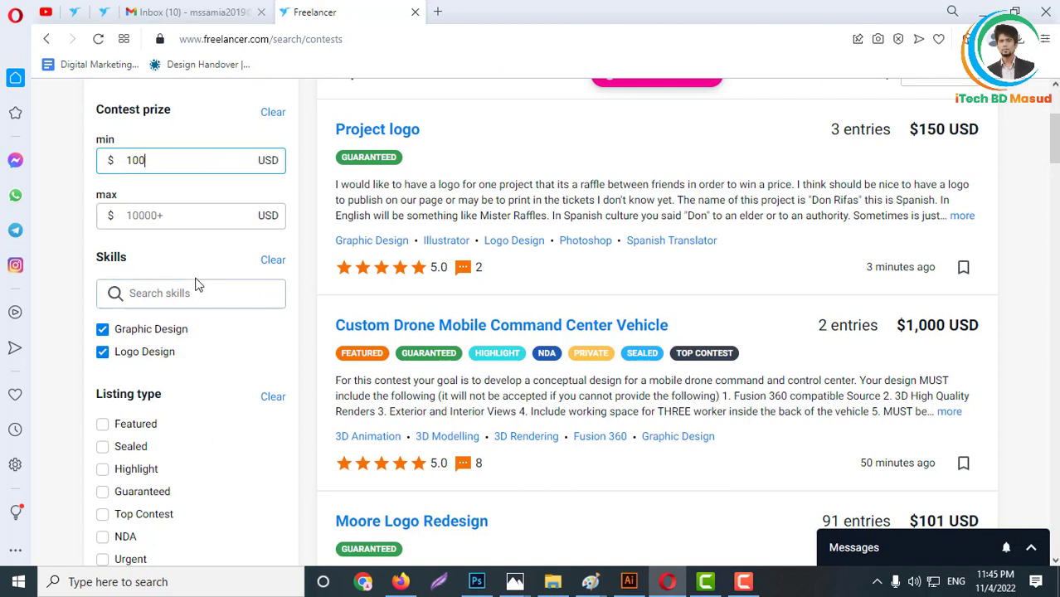
- Remove the Graphic Design skill filter and restrict the listing type to Guaranteed contests
left_click(103, 330)
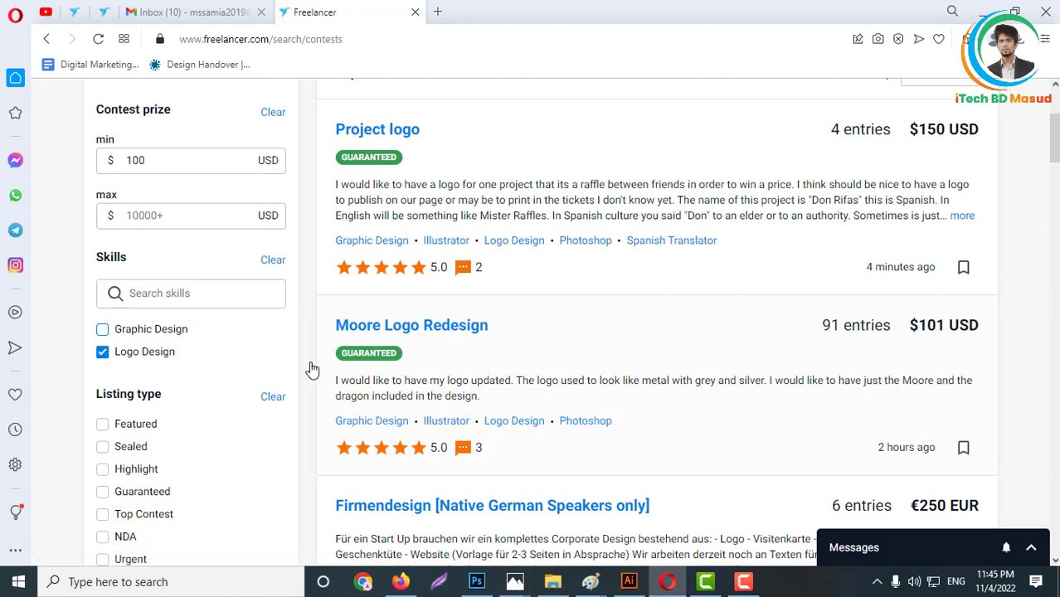
scroll(274, 385, "down", 1)
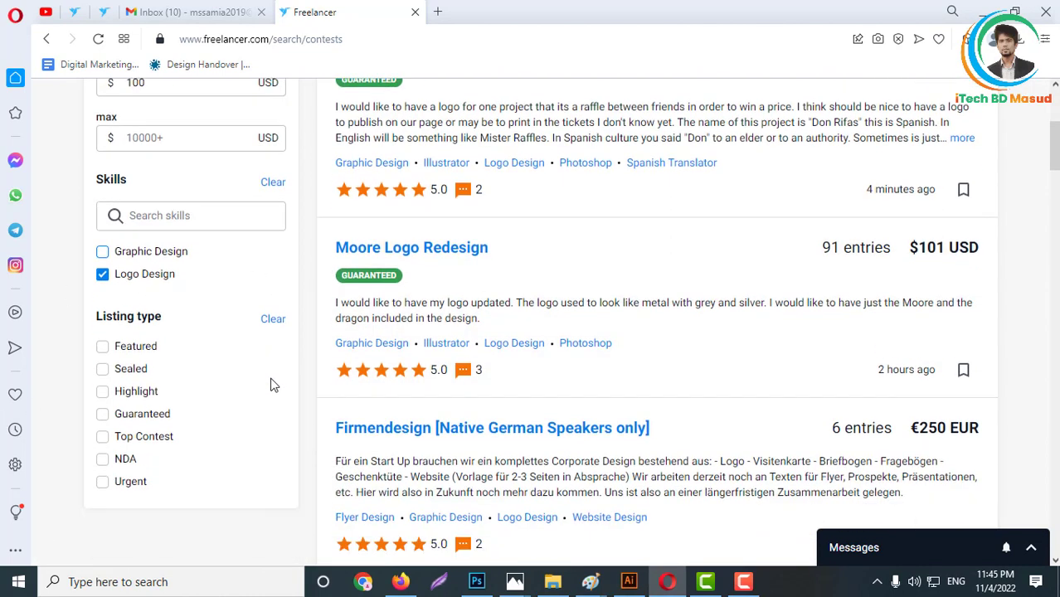
left_click(103, 417)
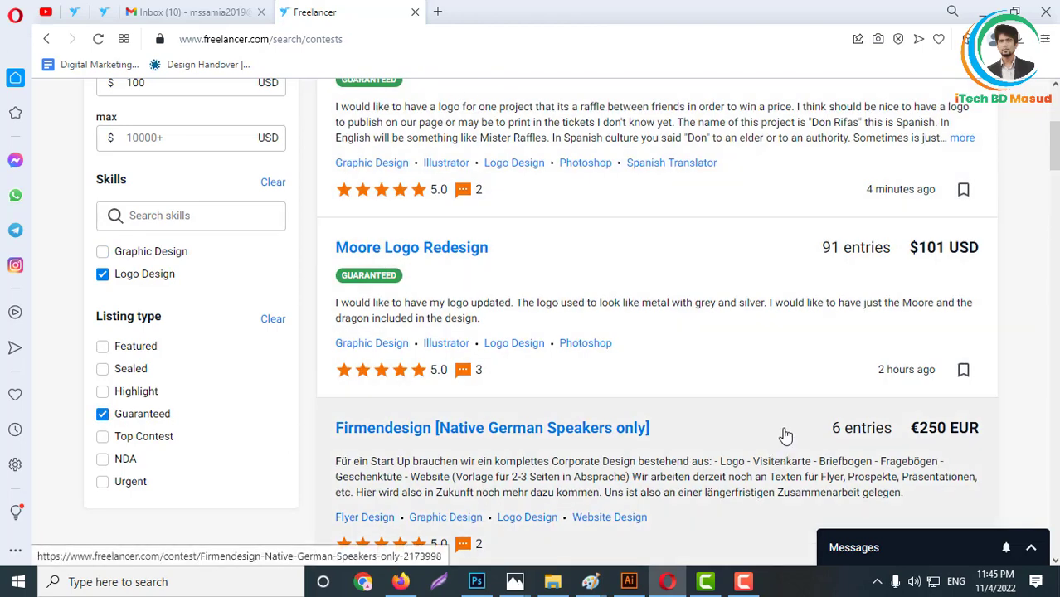
- Look through the filtered contest results for suitable logo contests, comparing their prizes and entry counts
scroll(771, 431, "up", 4)
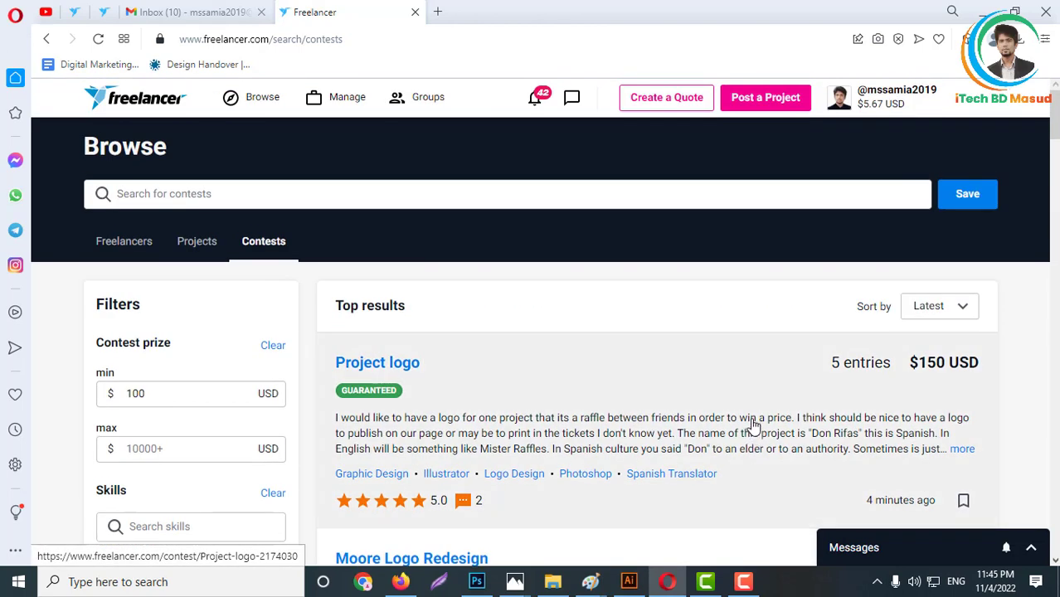
scroll(499, 369, "down", 5)
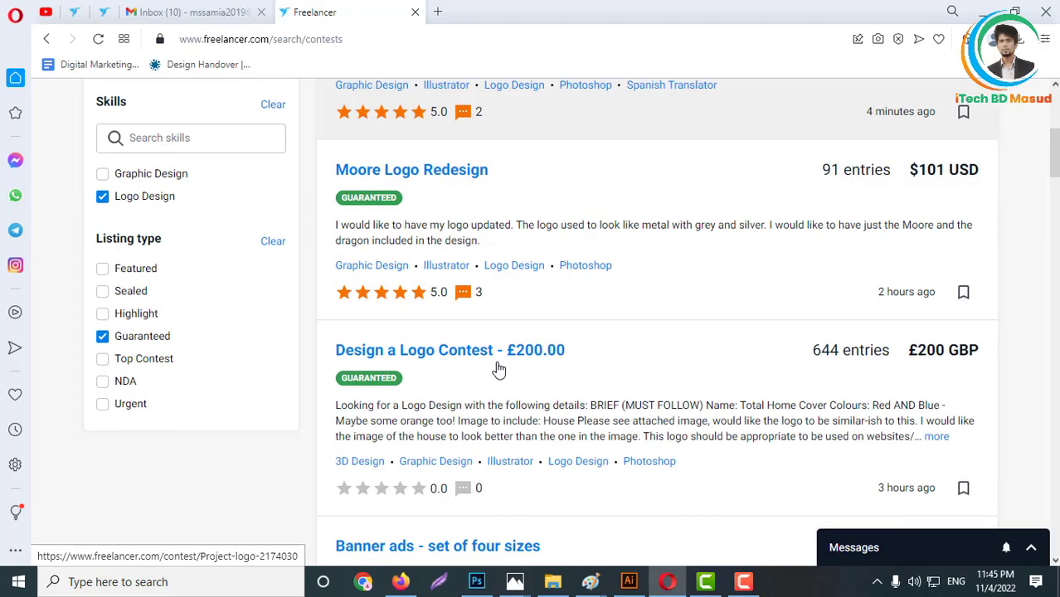
scroll(499, 369, "down", 6)
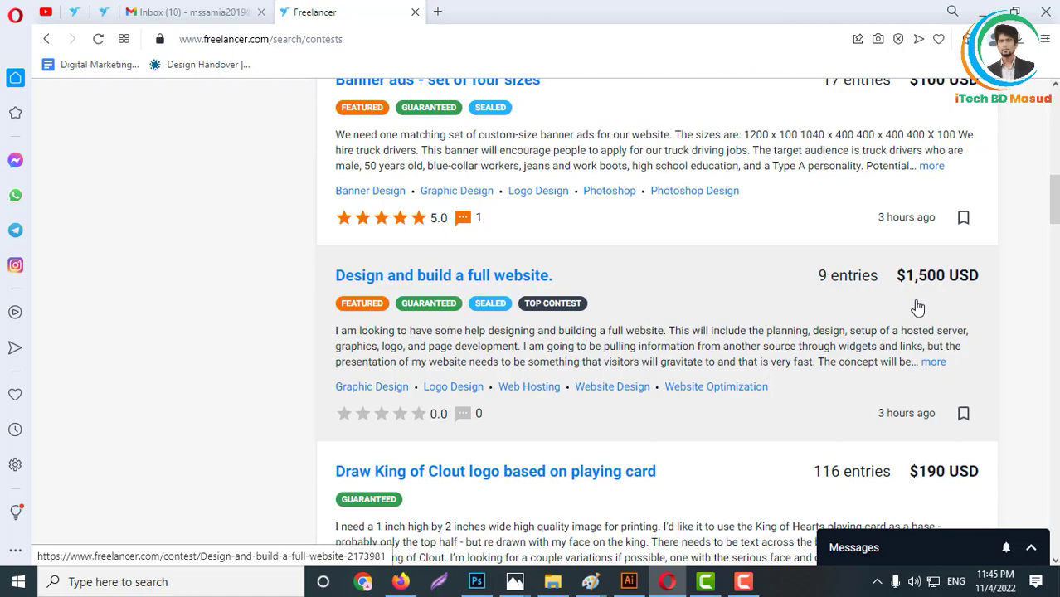
scroll(707, 338, "down", 7)
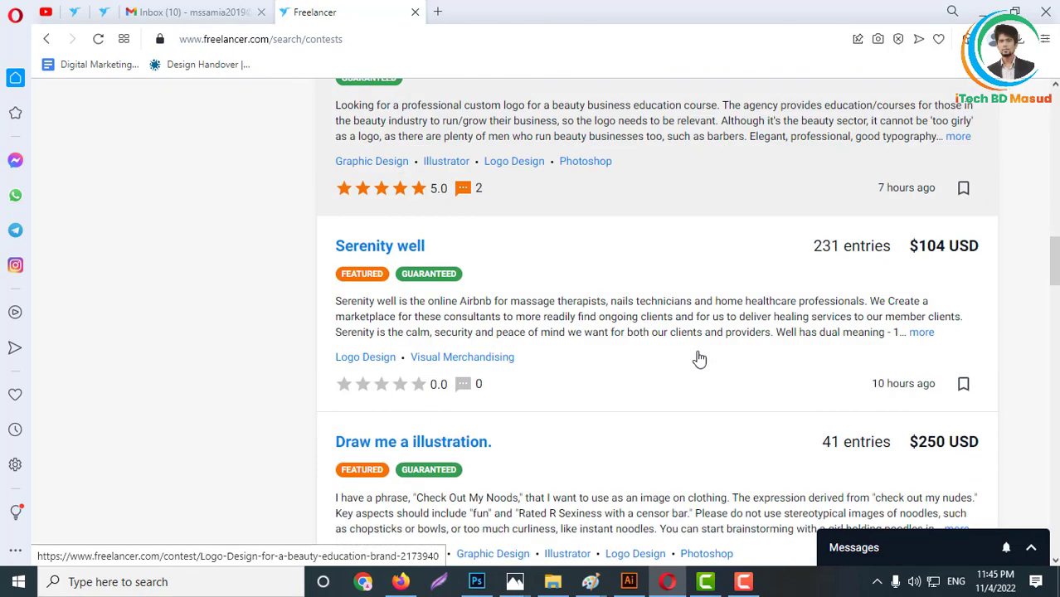
scroll(699, 358, "down", 10)
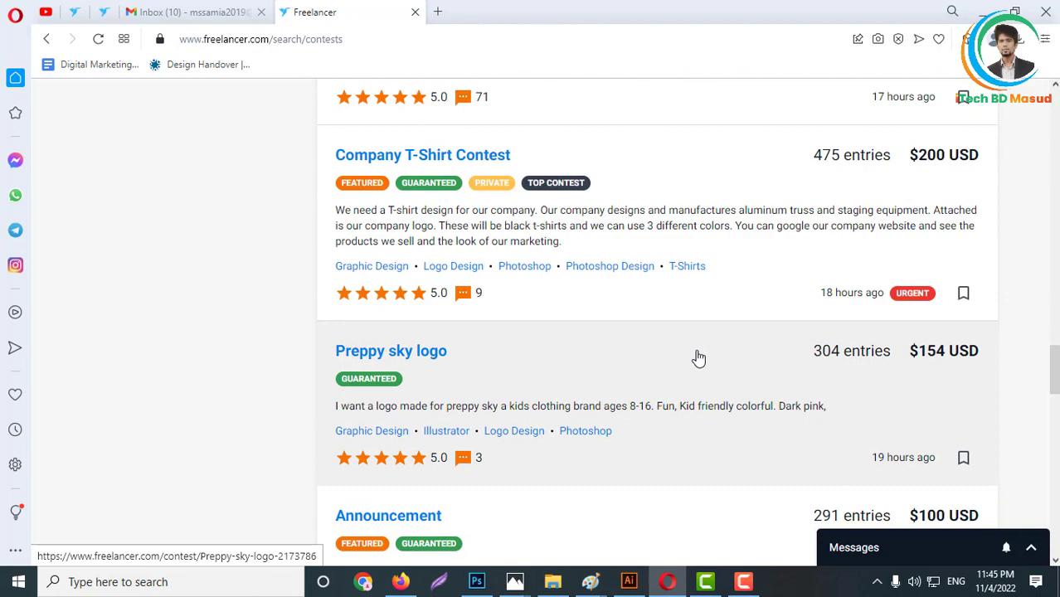
scroll(699, 358, "down", 6)
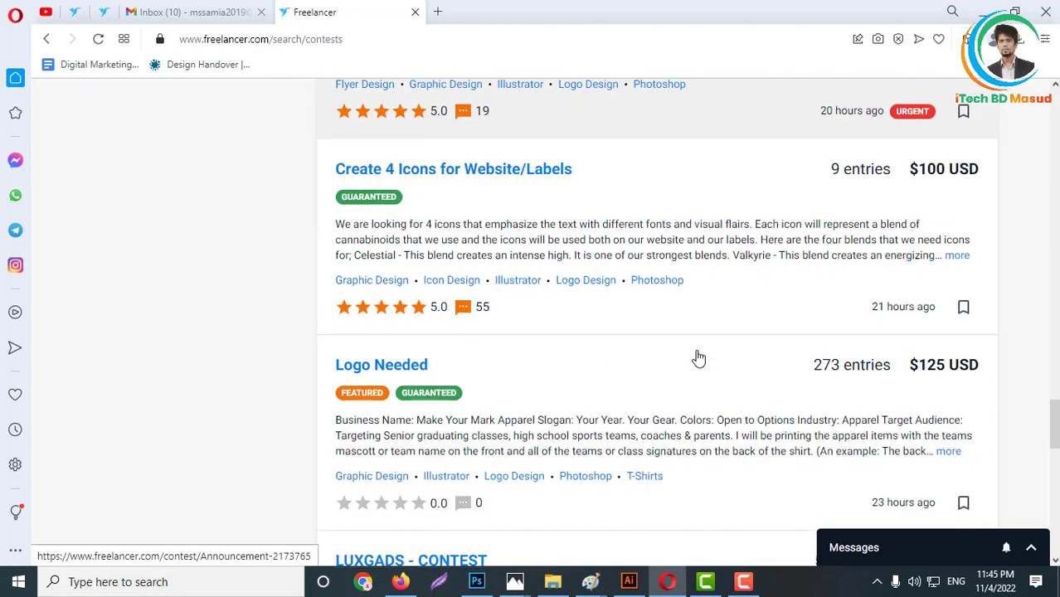
scroll(699, 358, "down", 3)
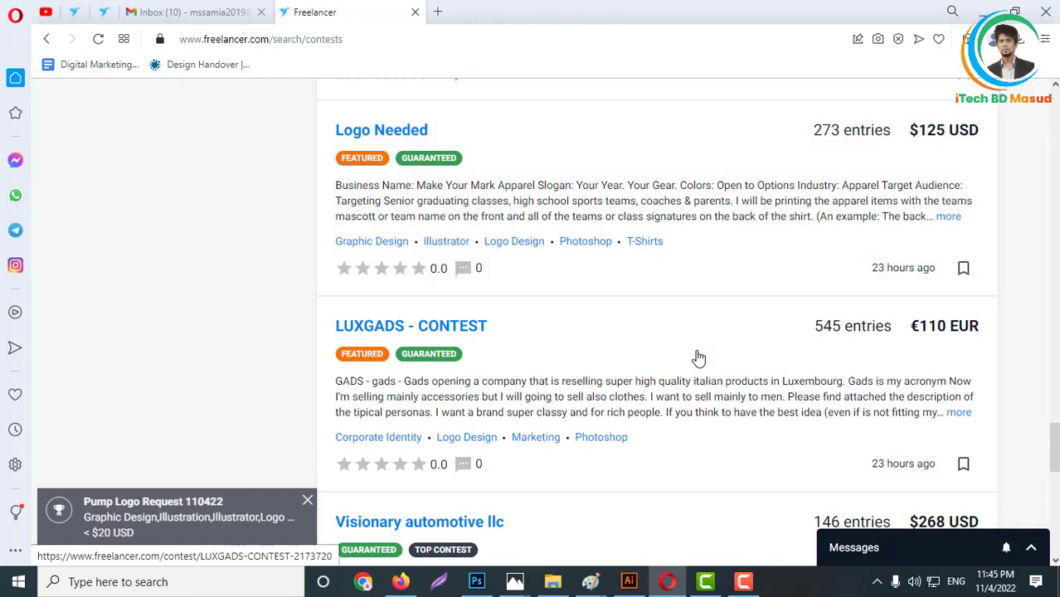
scroll(525, 308, "down", 1)
scroll(513, 282, "up", 1)
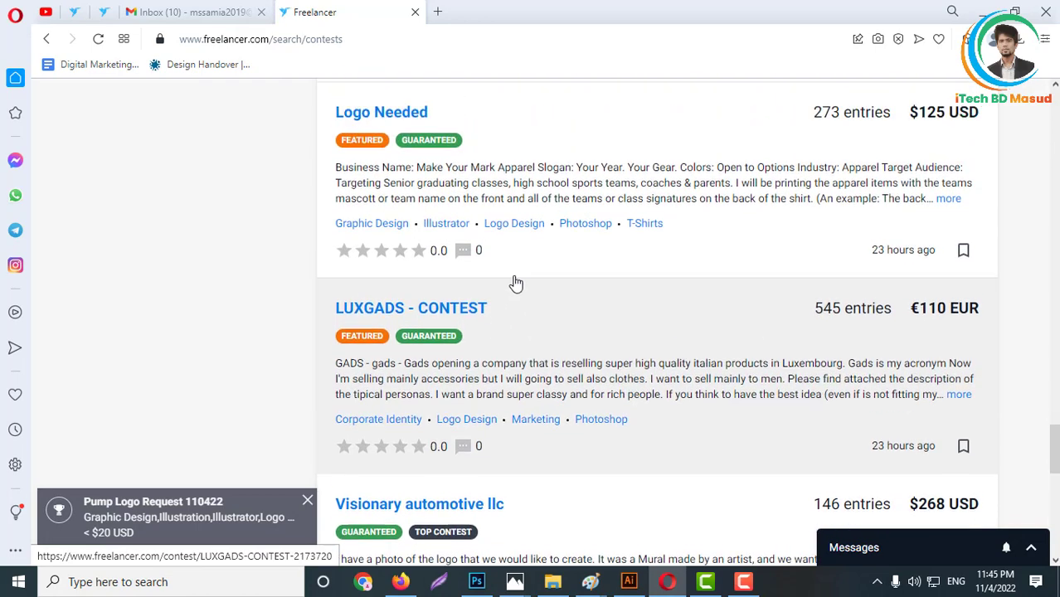
scroll(872, 352, "up", 1)
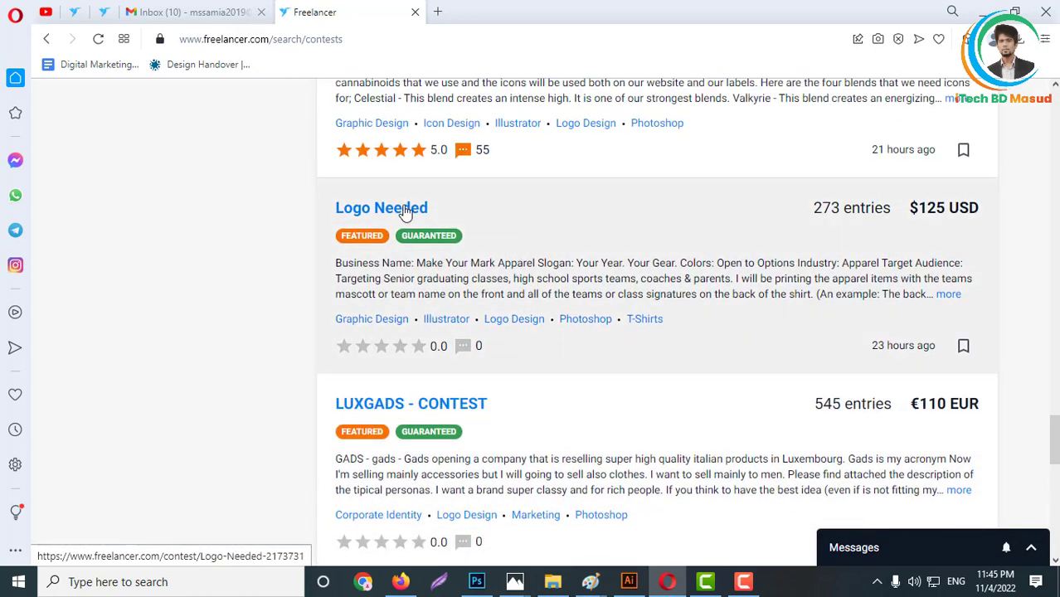
- Open the Logo Needed and LUXGADS - CONTEST listings in separate background tabs
middle_click(408, 207)
middle_click(474, 408)
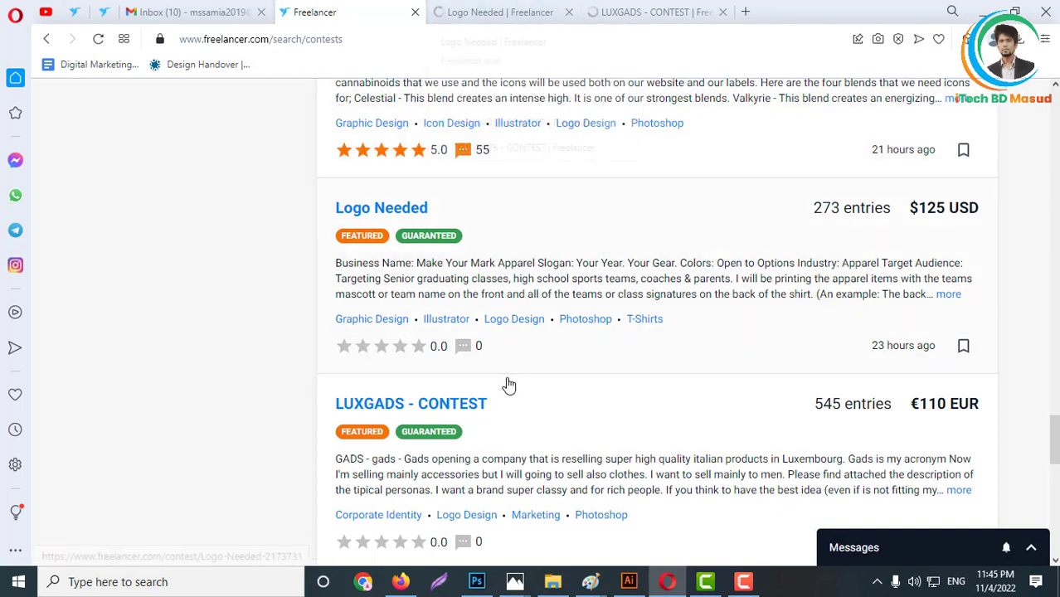
right_click(403, 213)
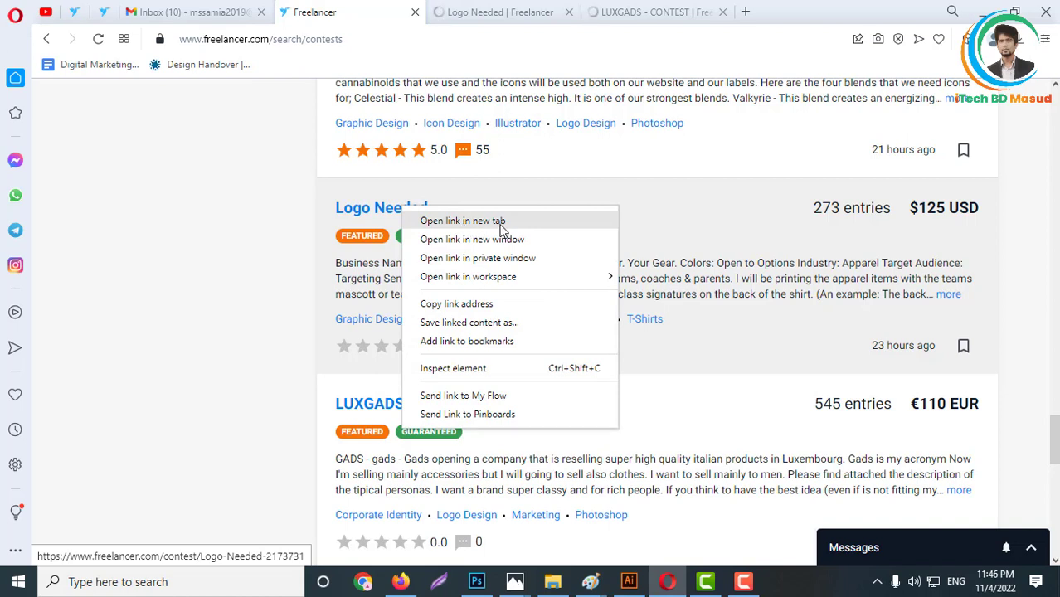
left_click(384, 214)
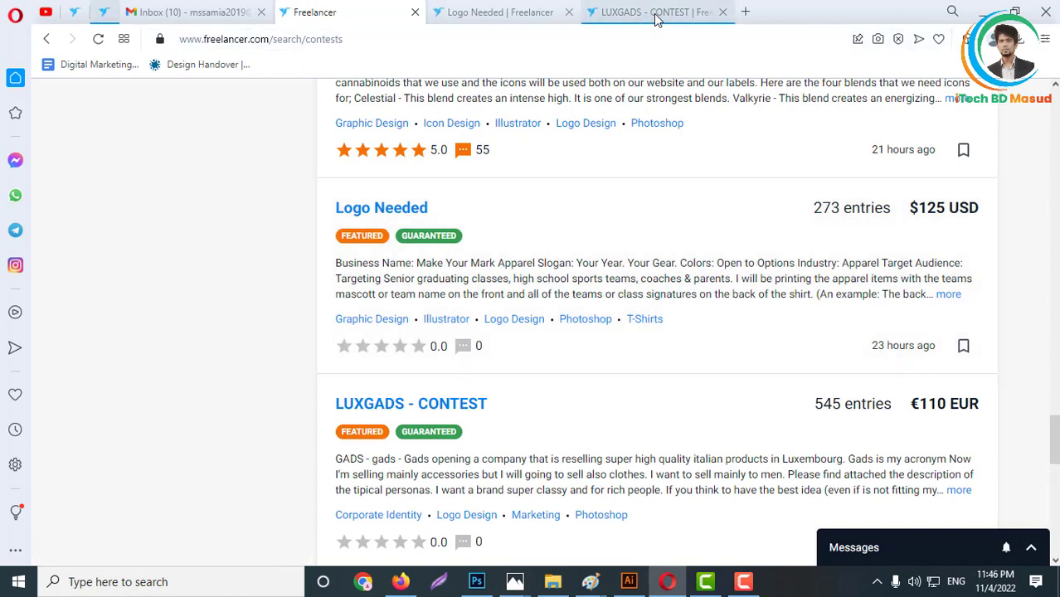
- View the Logo Needed contest and read its description and supported submission file types
mouse_move(694, 19)
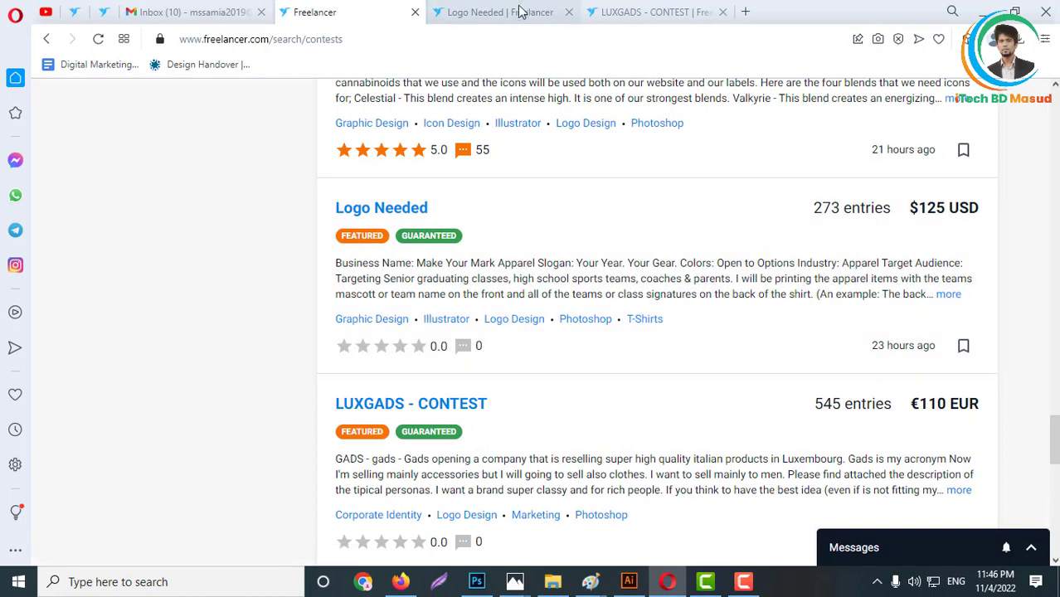
mouse_move(513, 10)
left_click(486, 21)
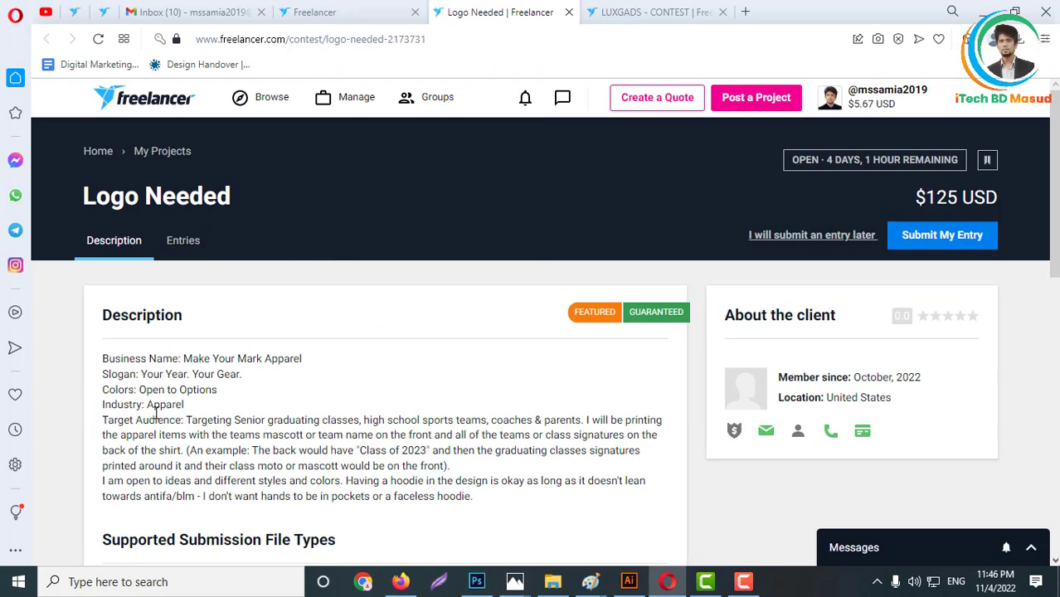
scroll(462, 378, "down", 1)
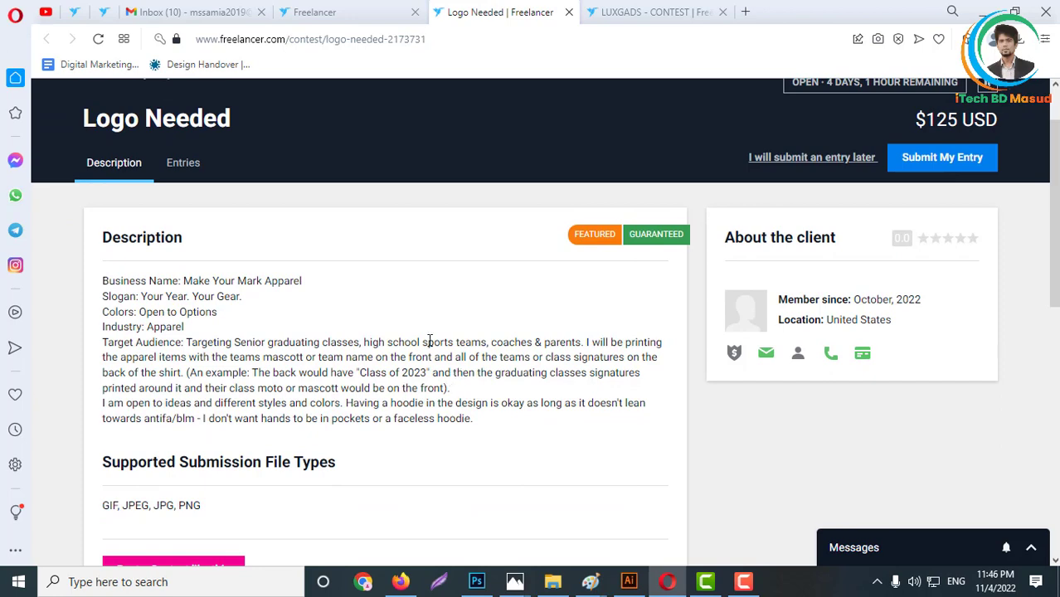
scroll(274, 248, "down", 2)
scroll(344, 331, "up", 3)
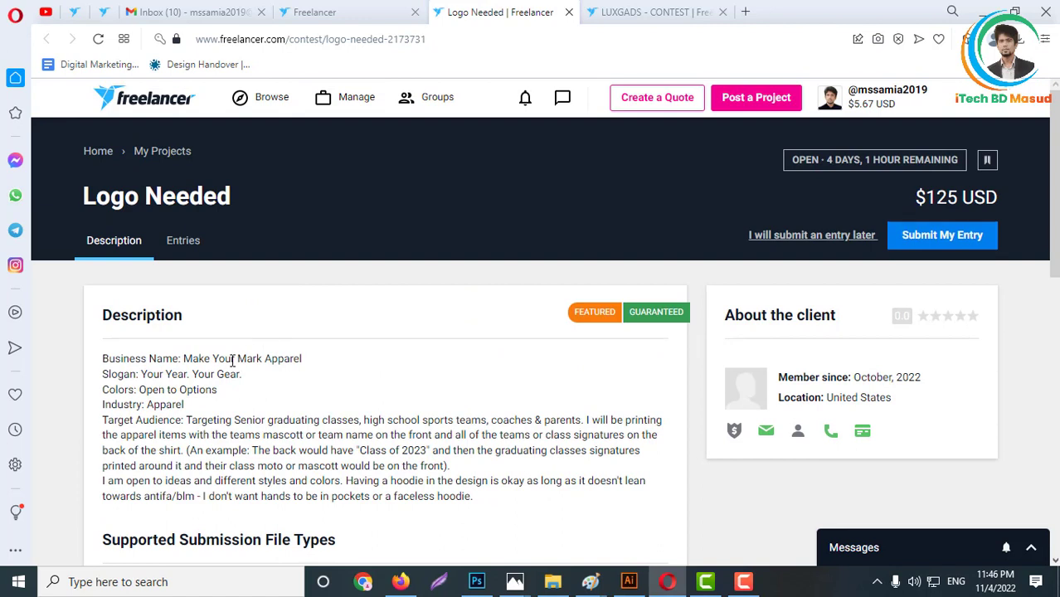
- Show the entries of the Logo Needed contest and look over the submitted logo designs
left_click(183, 247)
scroll(347, 350, "down", 3)
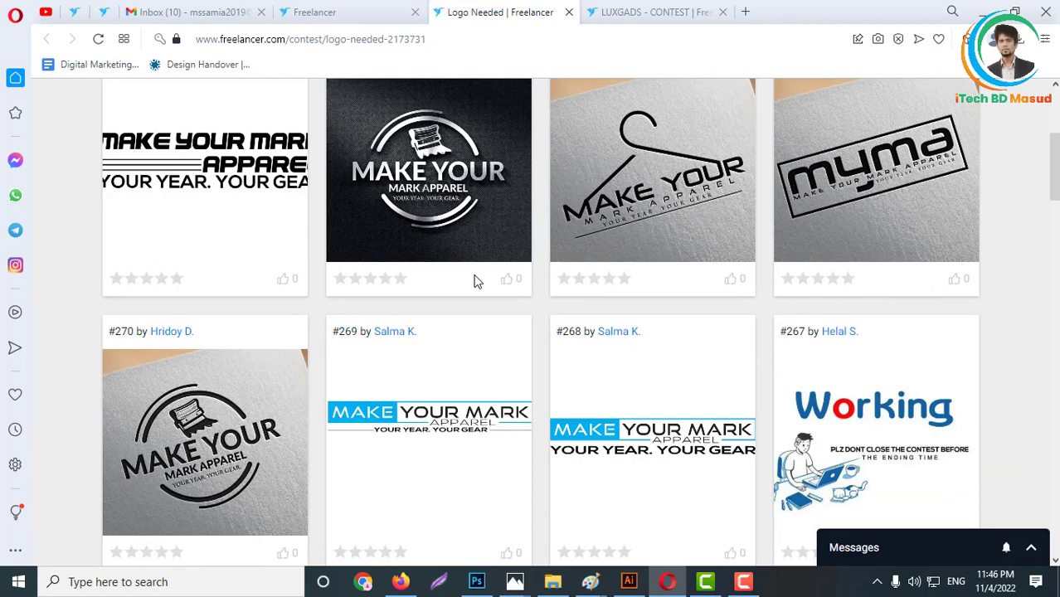
scroll(272, 266, "up", 2)
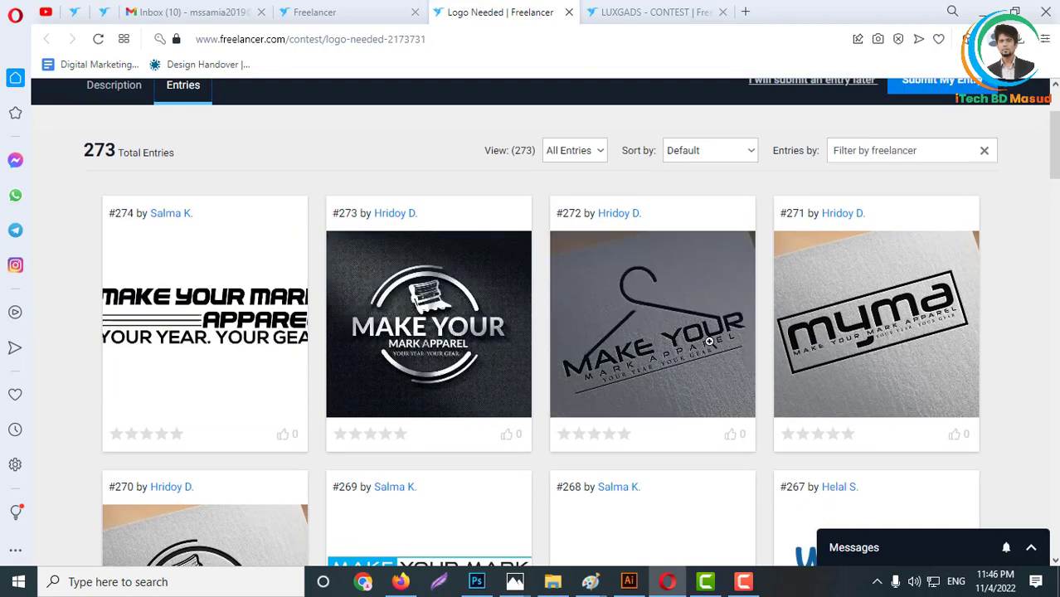
scroll(648, 399, "up", 2)
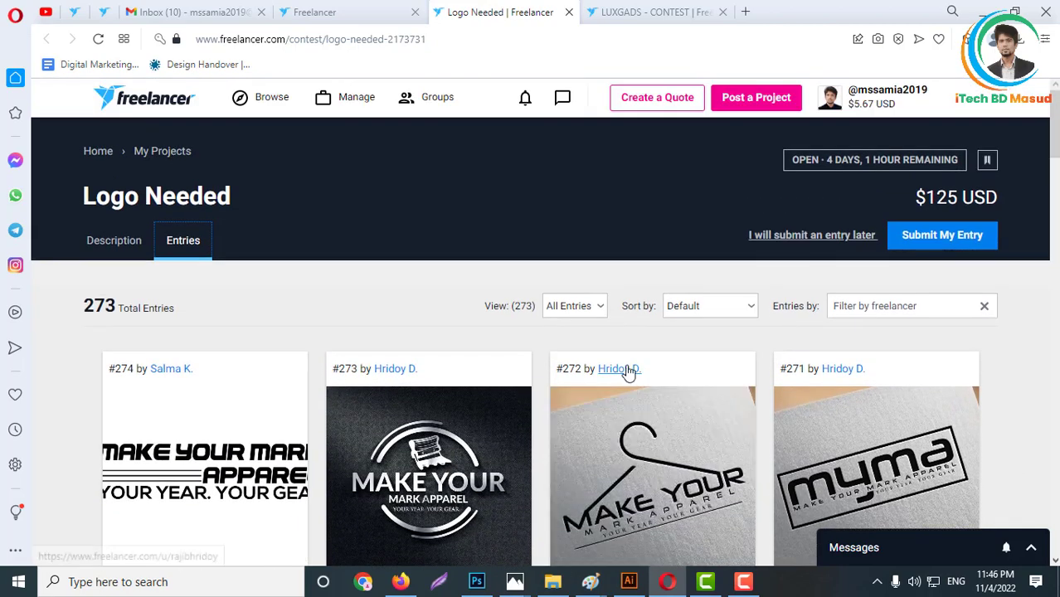
scroll(540, 449, "down", 2)
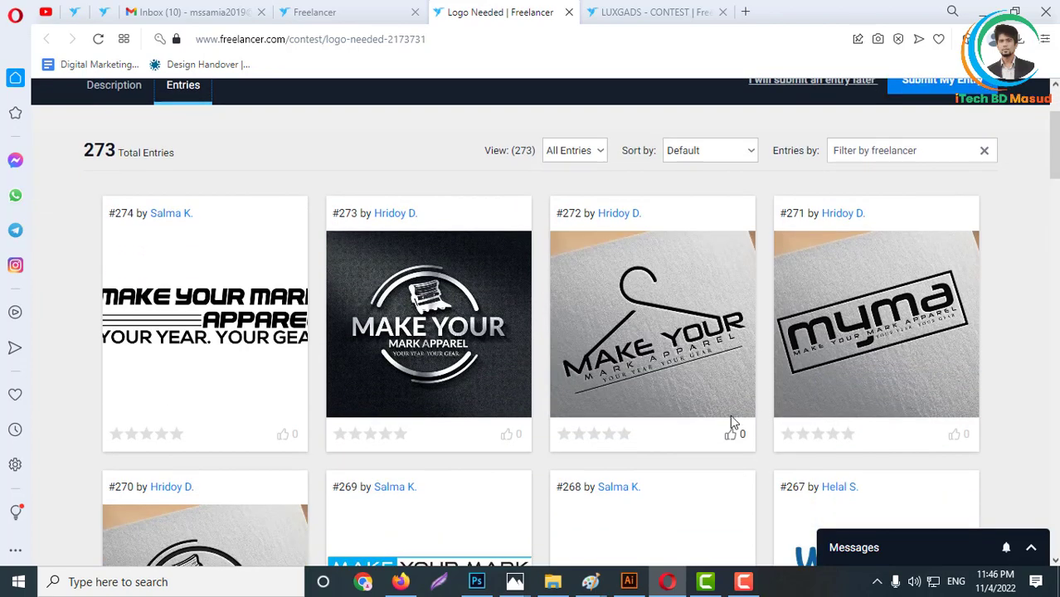
scroll(624, 249, "up", 2)
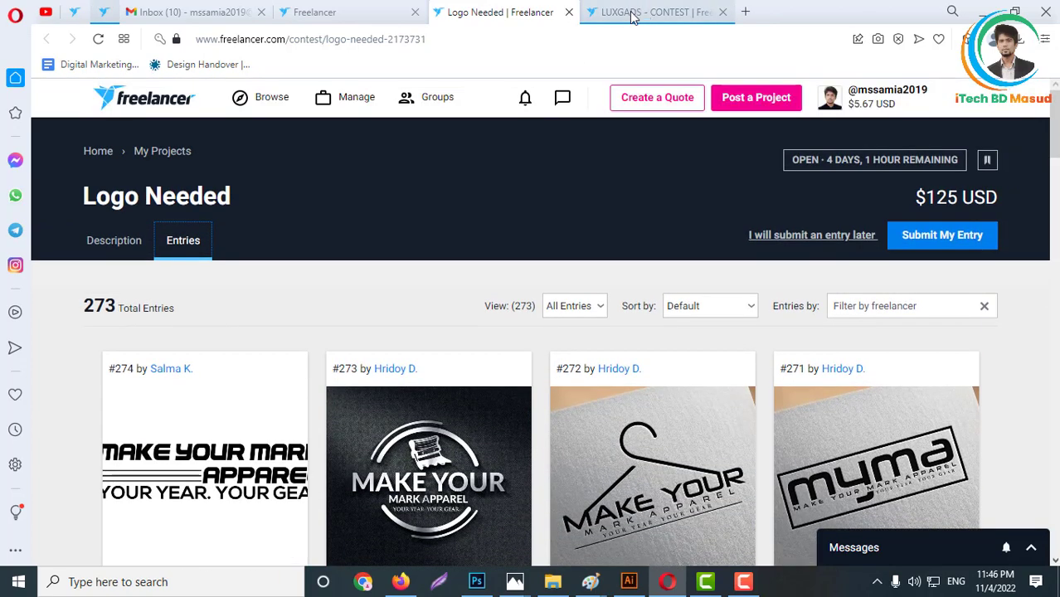
- Read the description of the LUXGADS - CONTEST listing and copy the name LUXGADS from its title
left_click(636, 13)
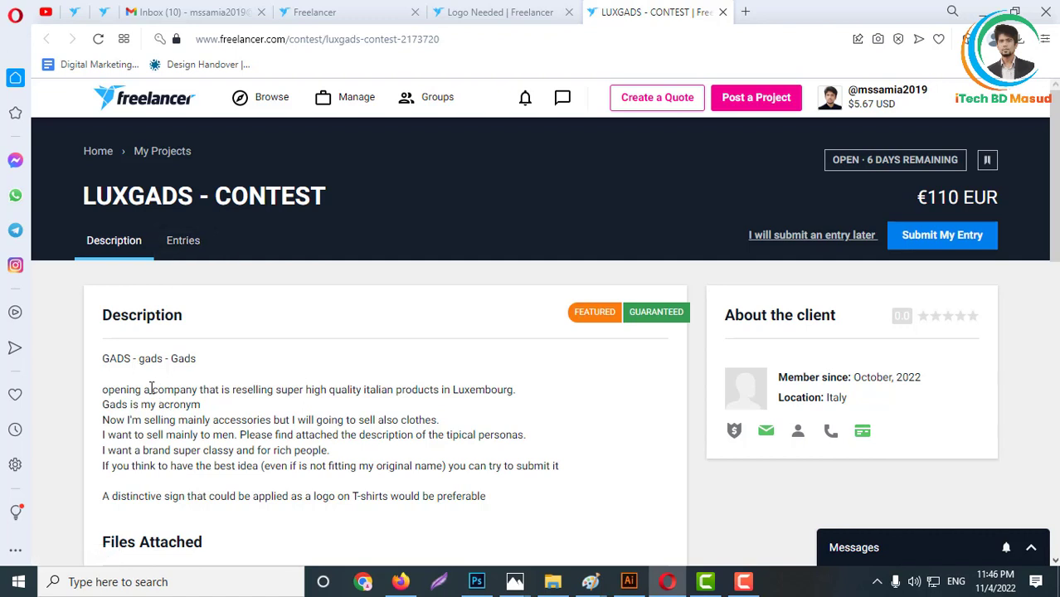
left_click_drag(102, 363, 213, 364)
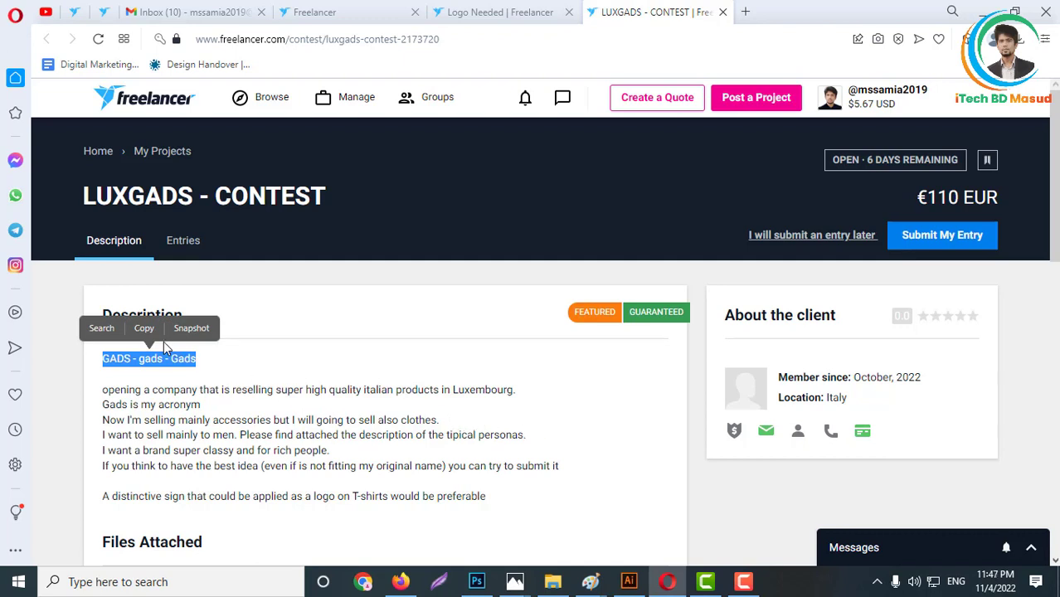
left_click(181, 387)
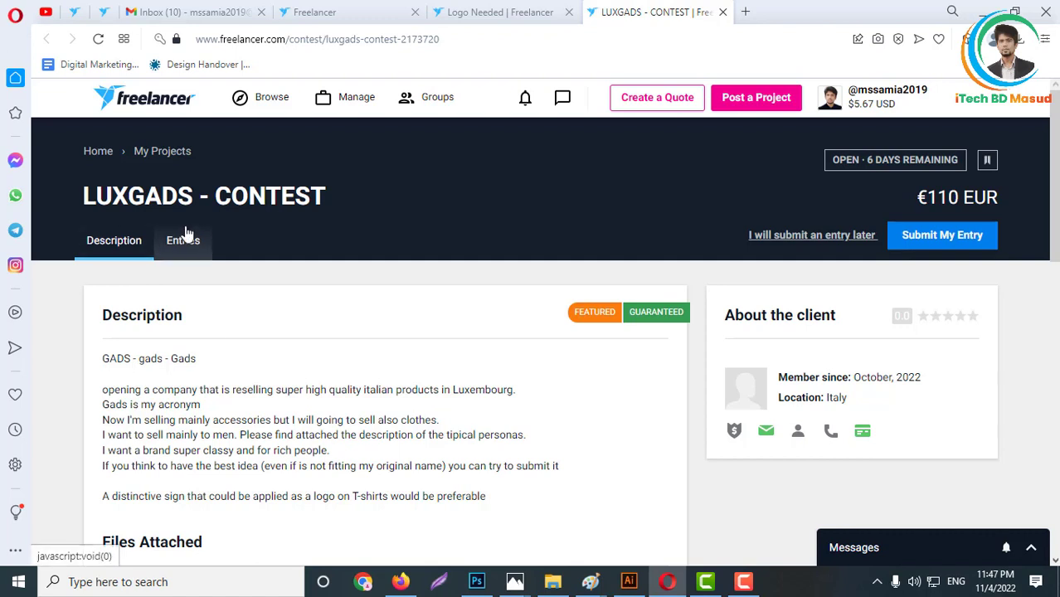
left_click_drag(193, 198, 83, 192)
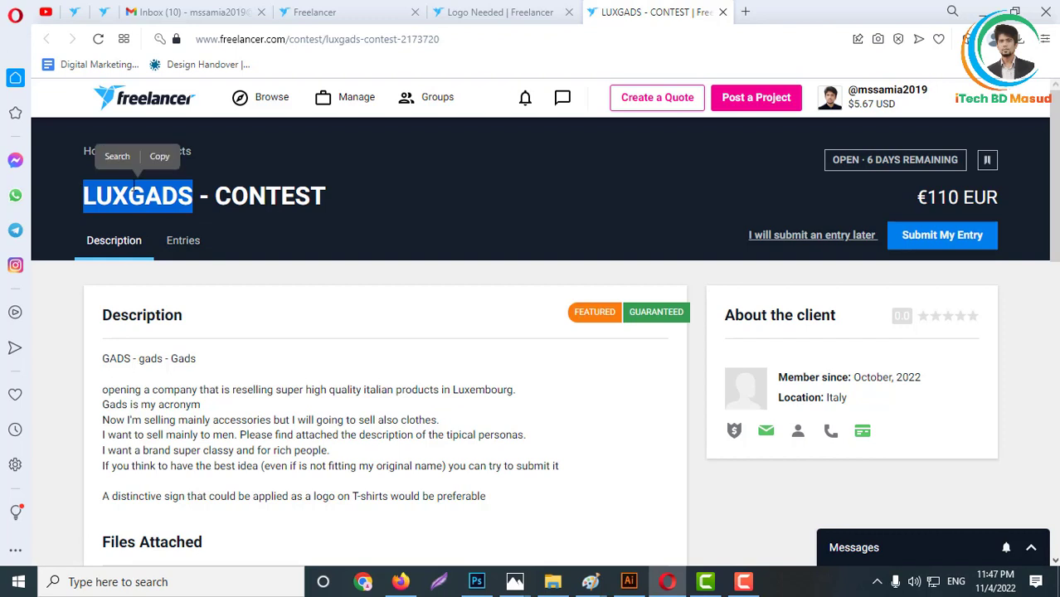
left_click(160, 160)
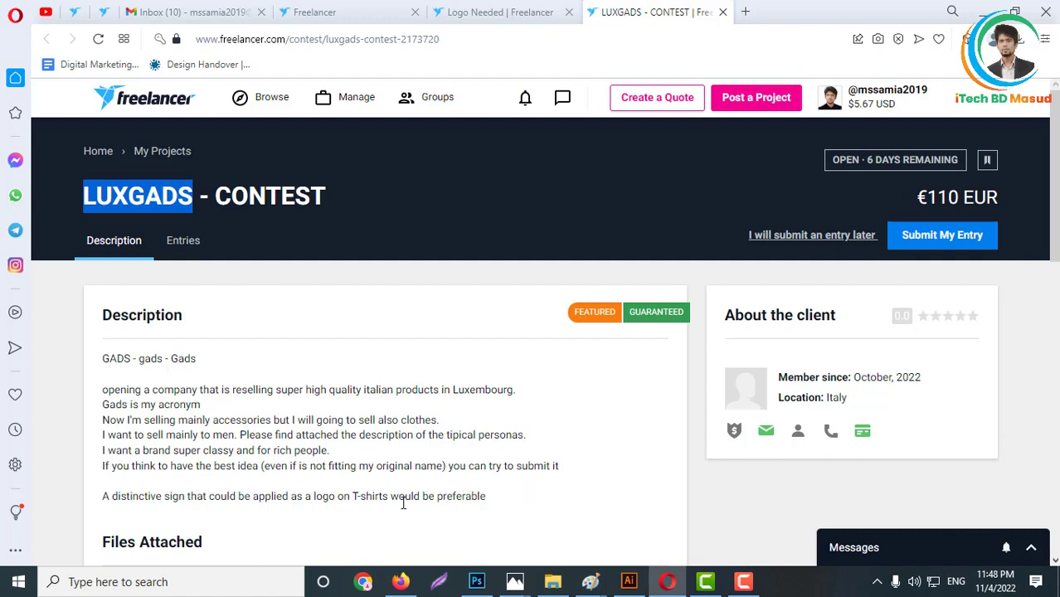
- View the attached Personas.JPG of the LUXGADS contest, look over the whole customer profile, and close the preview
scroll(212, 510, "down", 1)
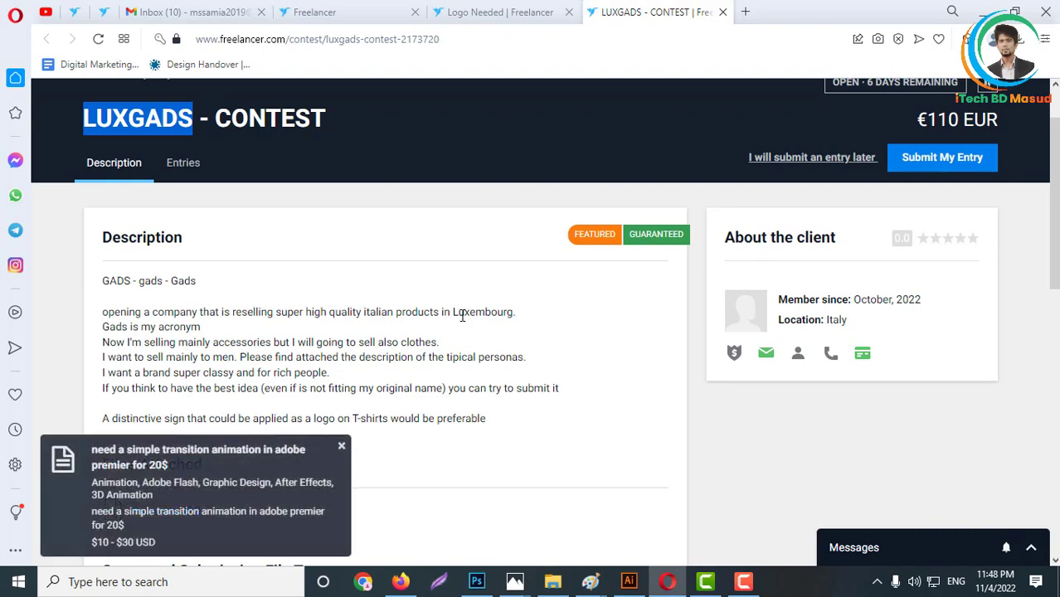
scroll(462, 308, "down", 1)
scroll(439, 292, "down", 1)
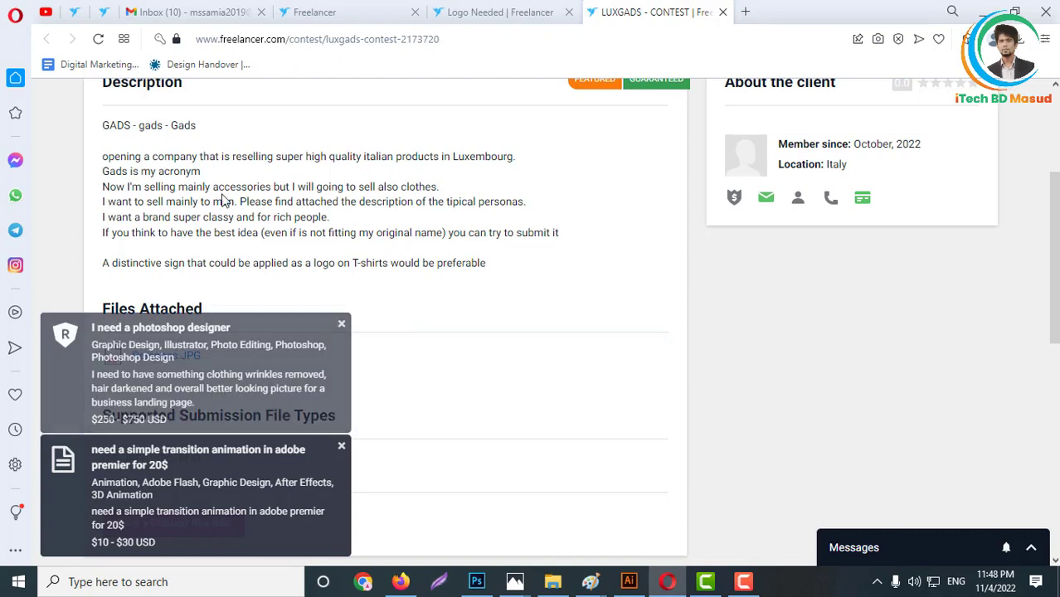
scroll(210, 237, "down", 1)
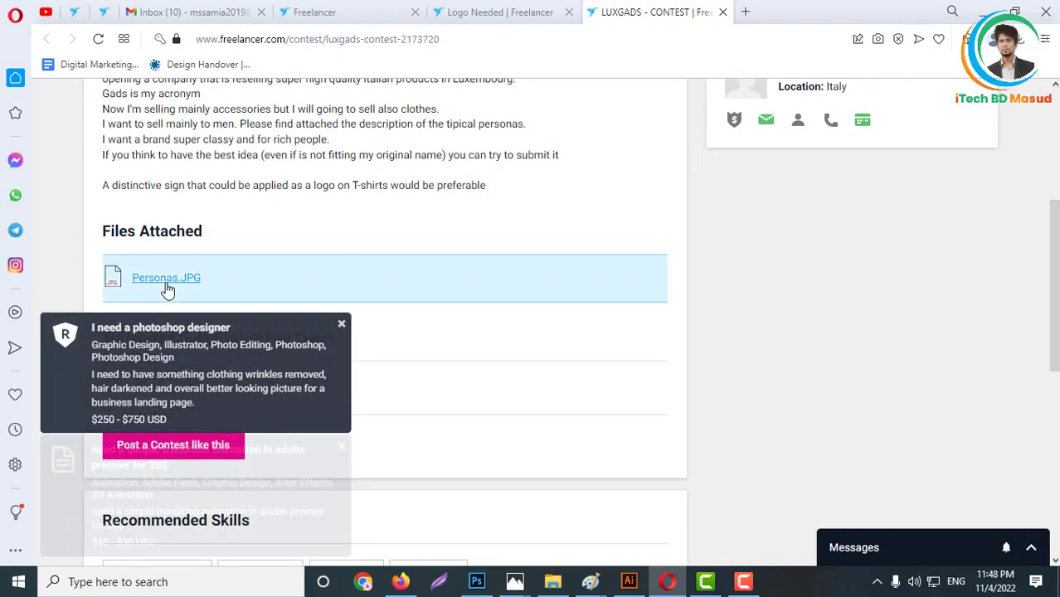
left_click(166, 282)
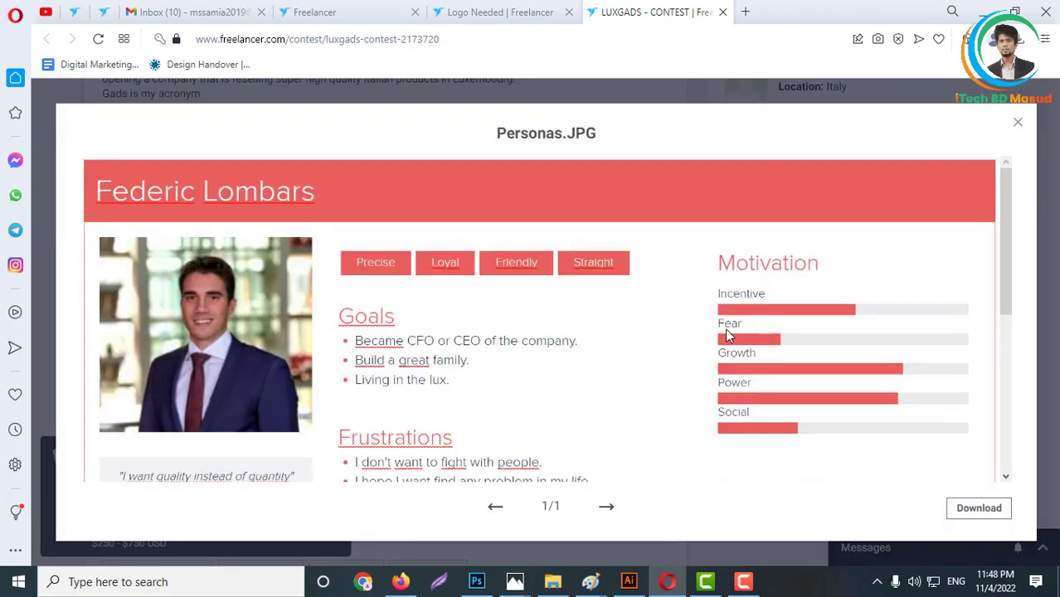
scroll(456, 345, "down", 4)
scroll(448, 398, "down", 1)
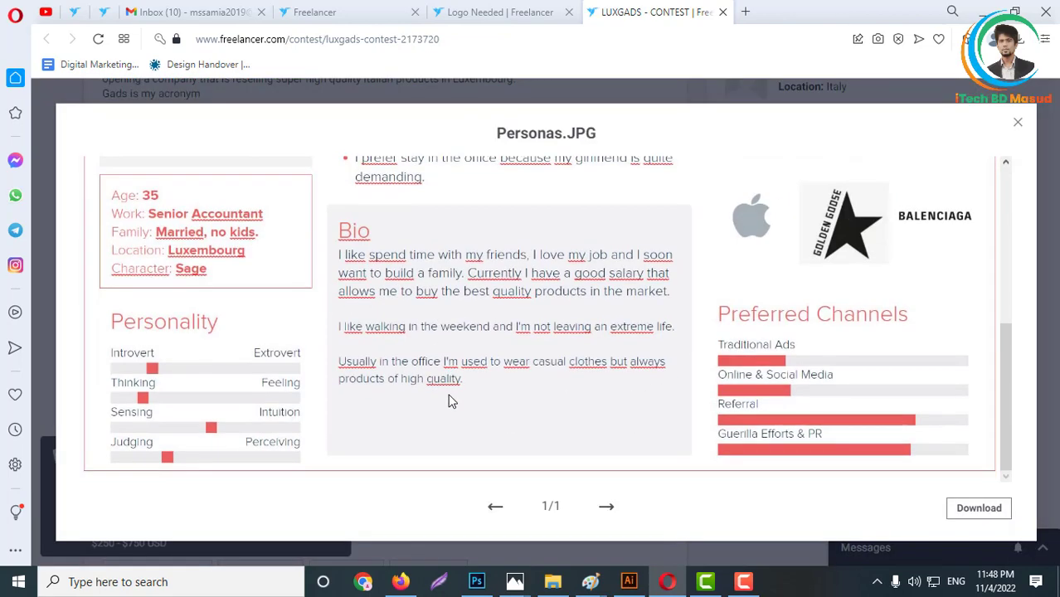
scroll(445, 385, "up", 5)
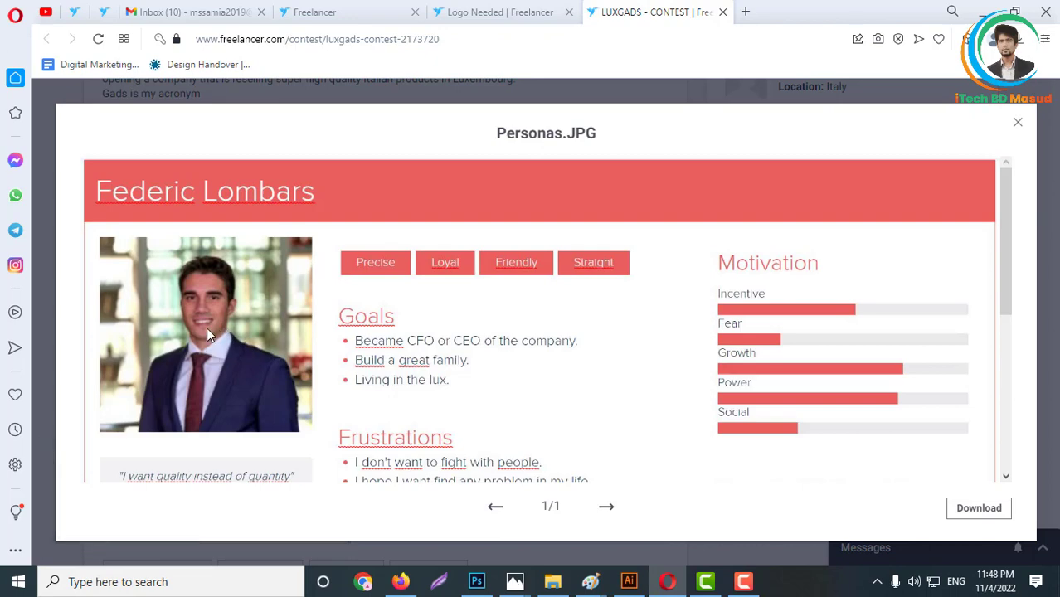
left_click(1018, 122)
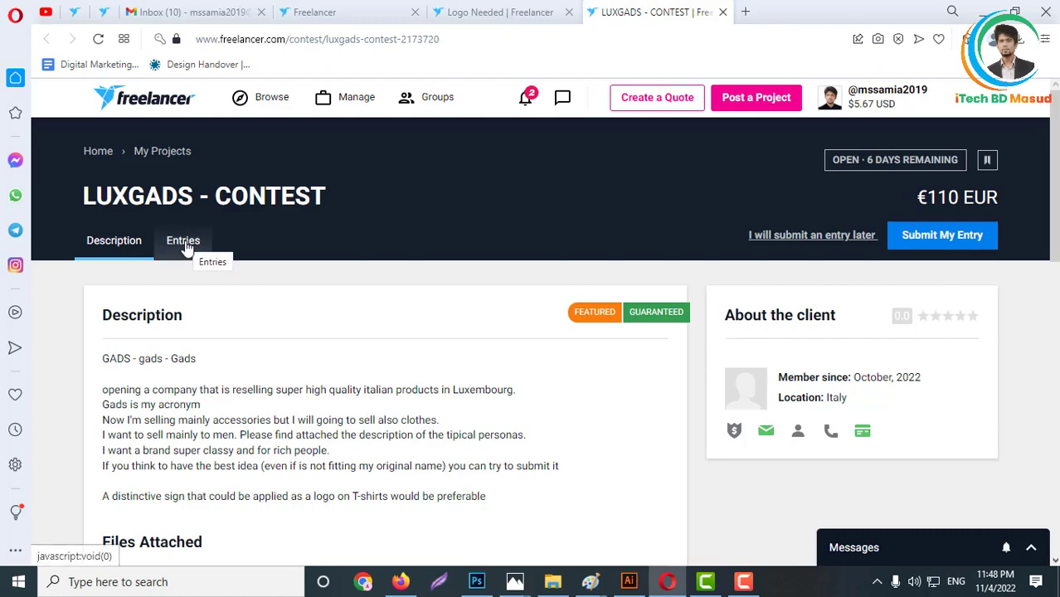
- Show the entries of the LUXGADS contest and look over the top-rated logo designs
left_click(184, 245)
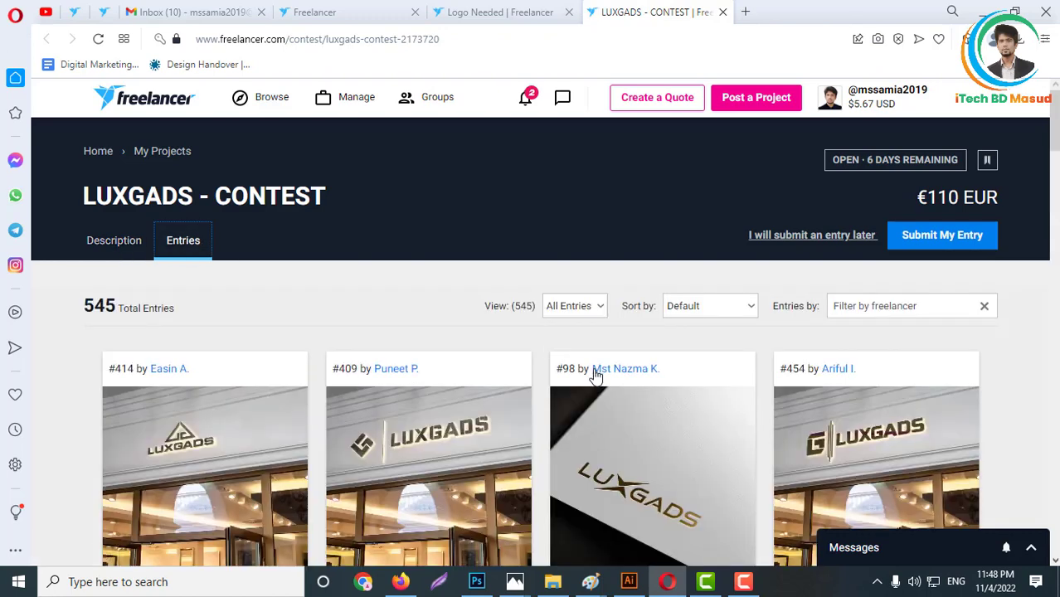
scroll(592, 372, "down", 2)
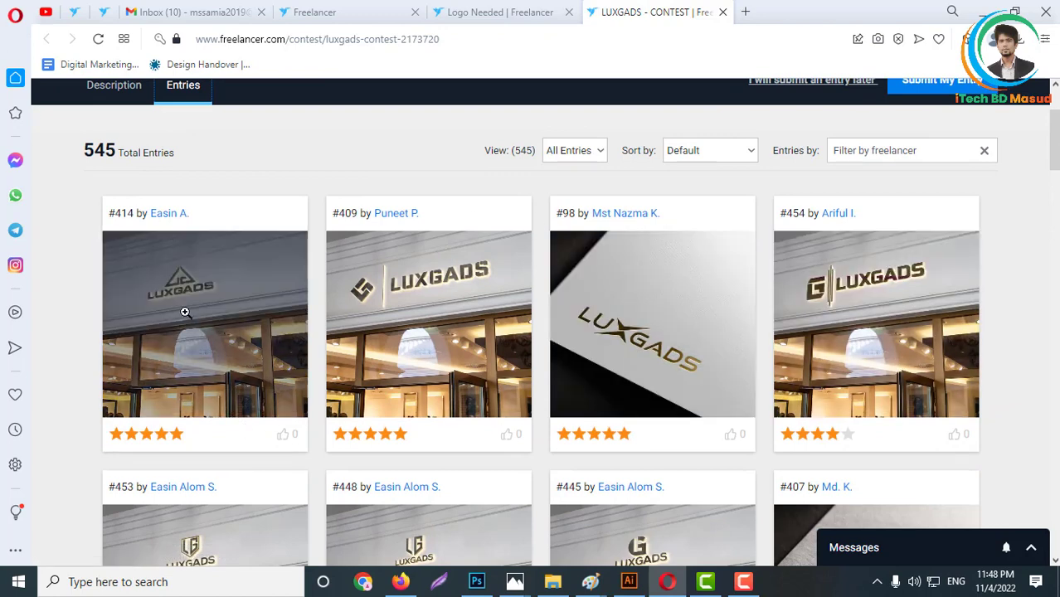
scroll(255, 308, "up", 2)
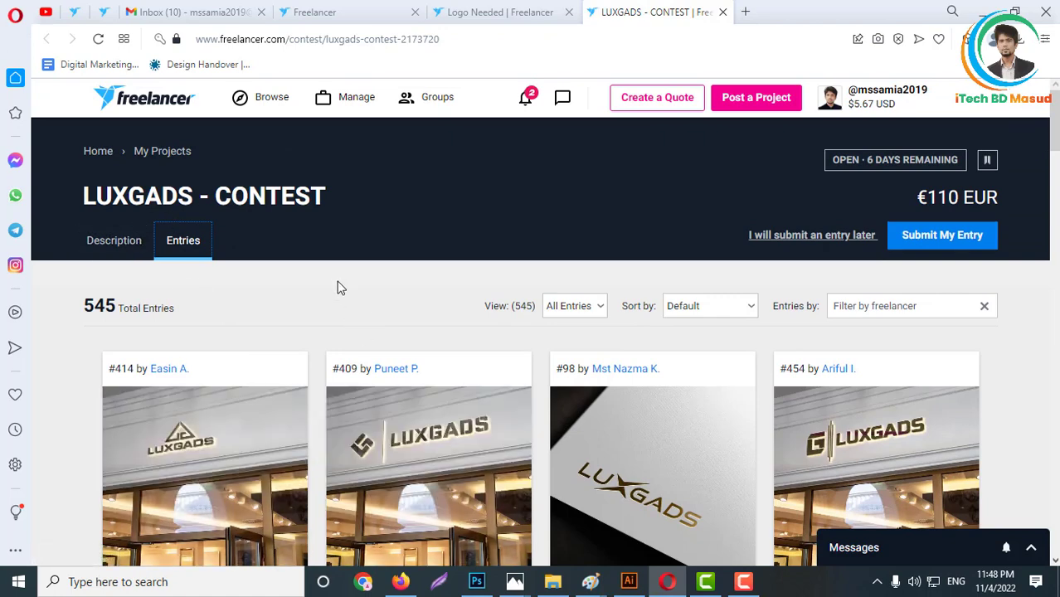
- Switch to Illustrator, paste the contest name LUXGADS into the blank Untitled-6 document, and enlarge the text to 206.4 pt
double_click(147, 207)
key("ctrl+c")
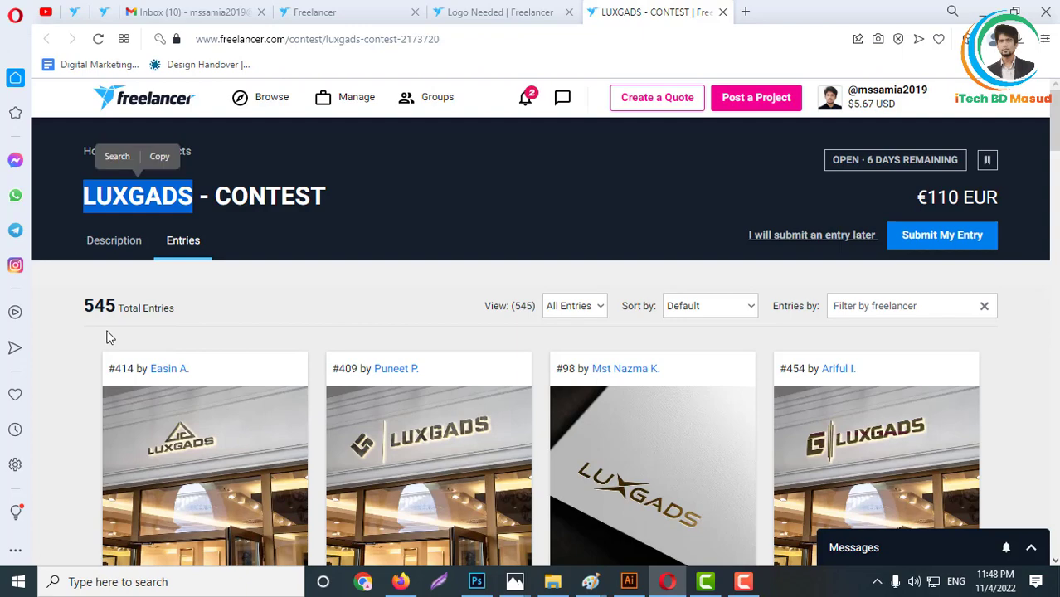
left_click(628, 582)
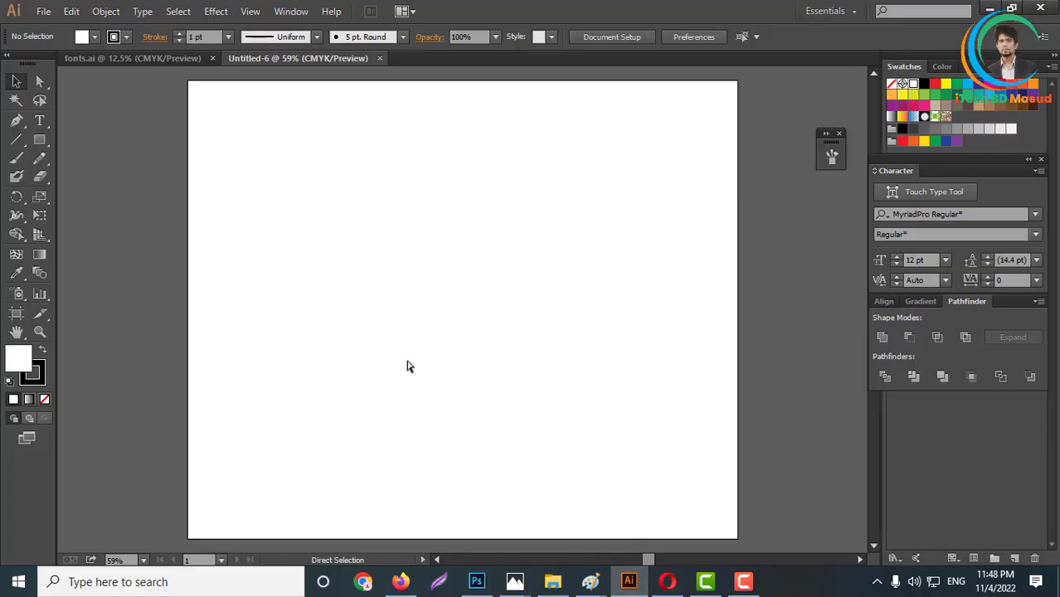
key("ctrl+v")
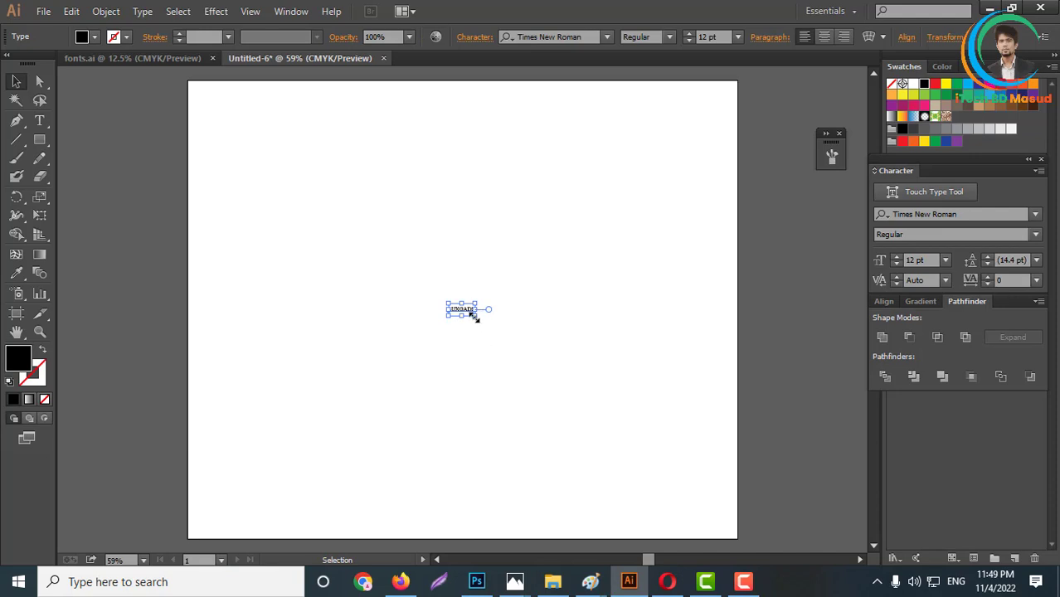
left_click_drag(474, 316, 149, 146)
- Place a duplicate of the LUXGADS text on the artboard, keeping the original outside its upper-left corner
scroll(639, 340, "down", 3)
scroll(639, 332, "up", 2)
key("alt+shift")
scroll(572, 396, "down", 2)
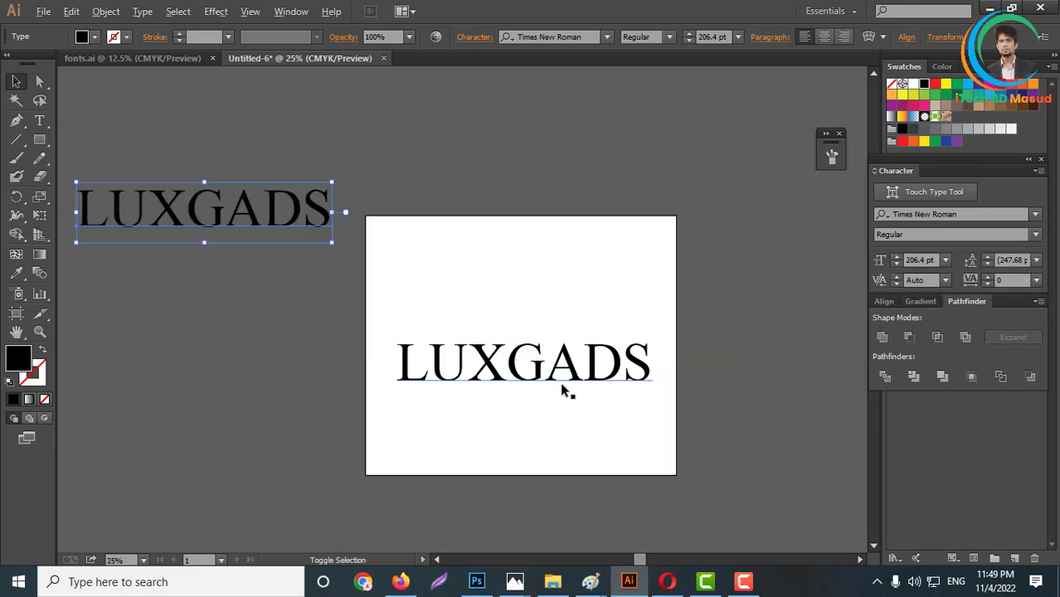
scroll(628, 375, "up", 2)
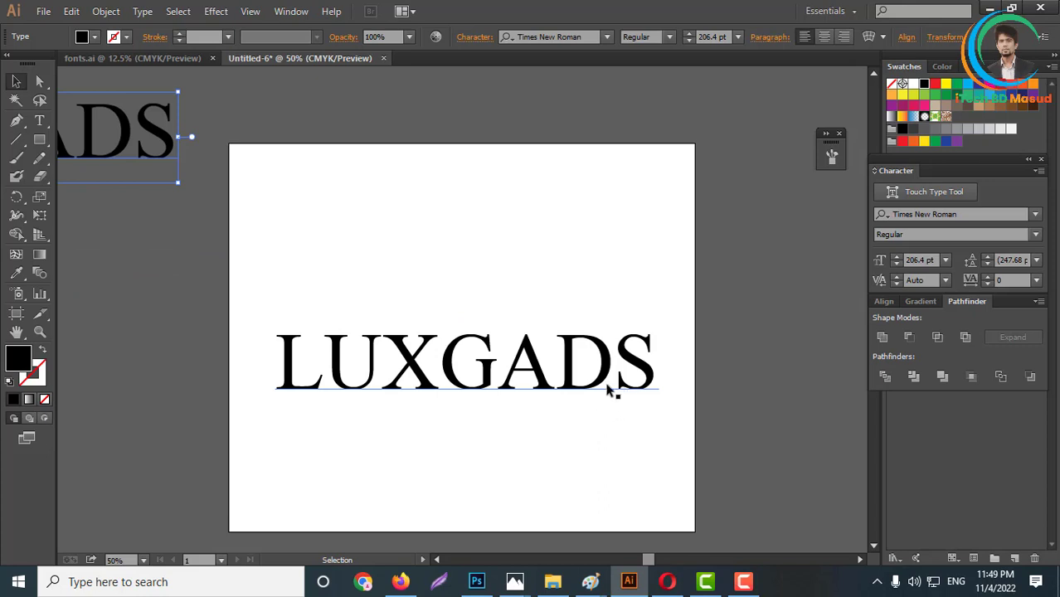
left_click(581, 388)
left_click_drag(584, 398, 575, 391)
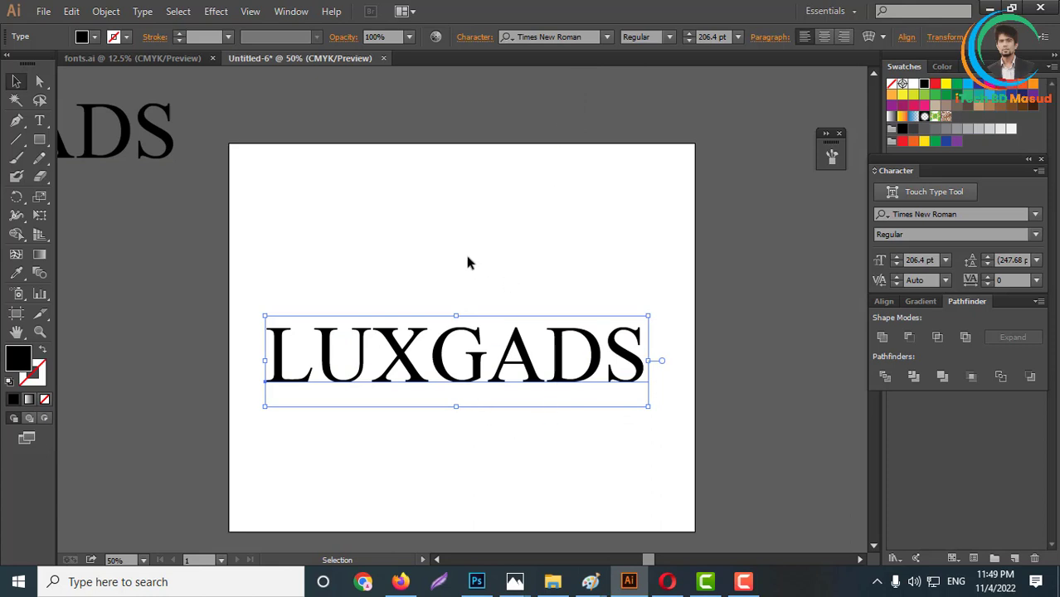
- Set the artboard text's font to Good Times and place a duplicate of it below the artboard
left_click(573, 37)
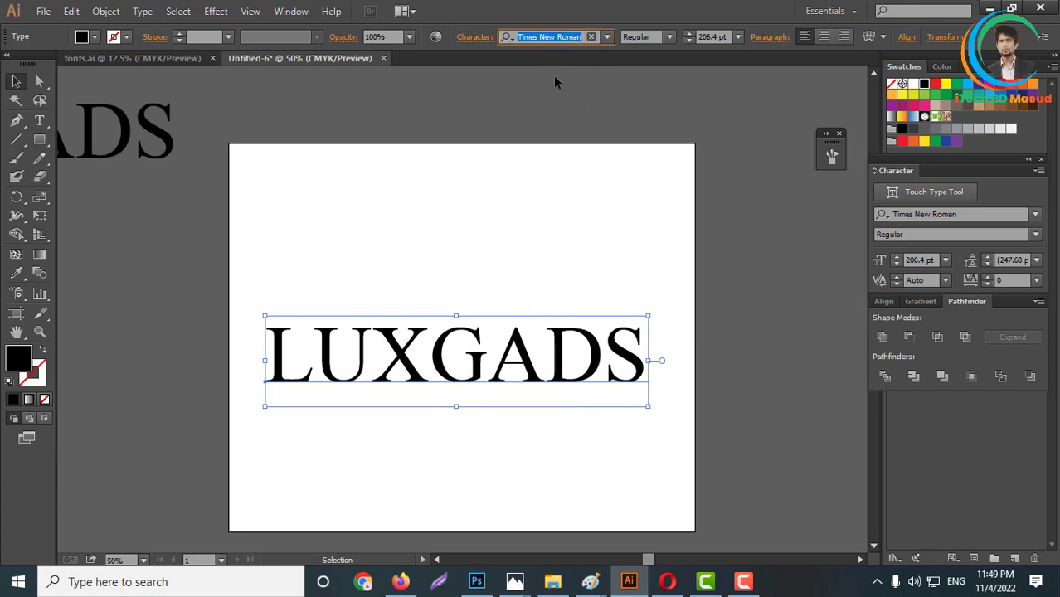
type("good")
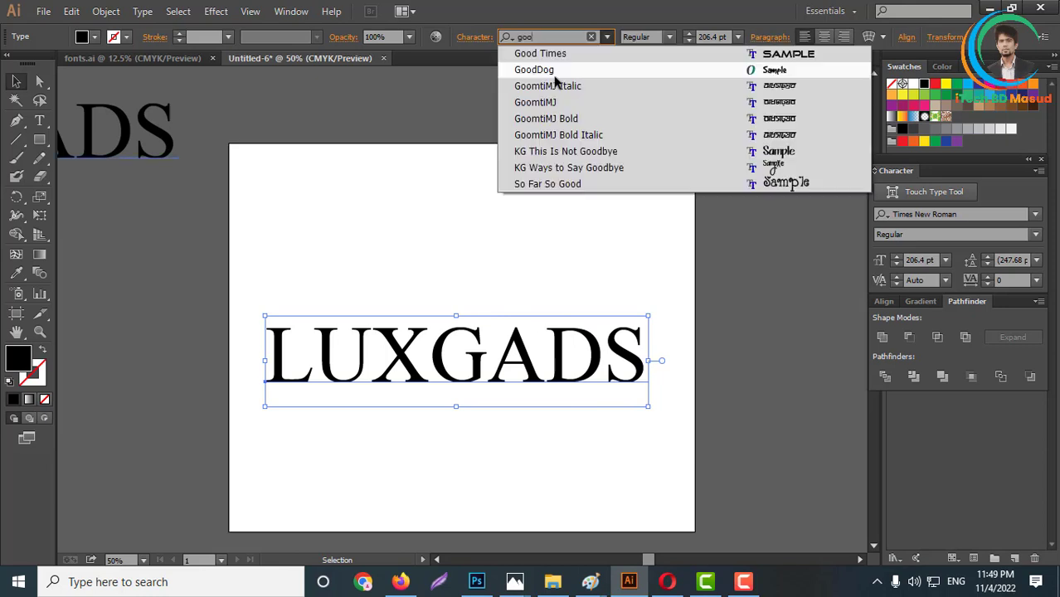
key("Return")
scroll(630, 358, "down", 3)
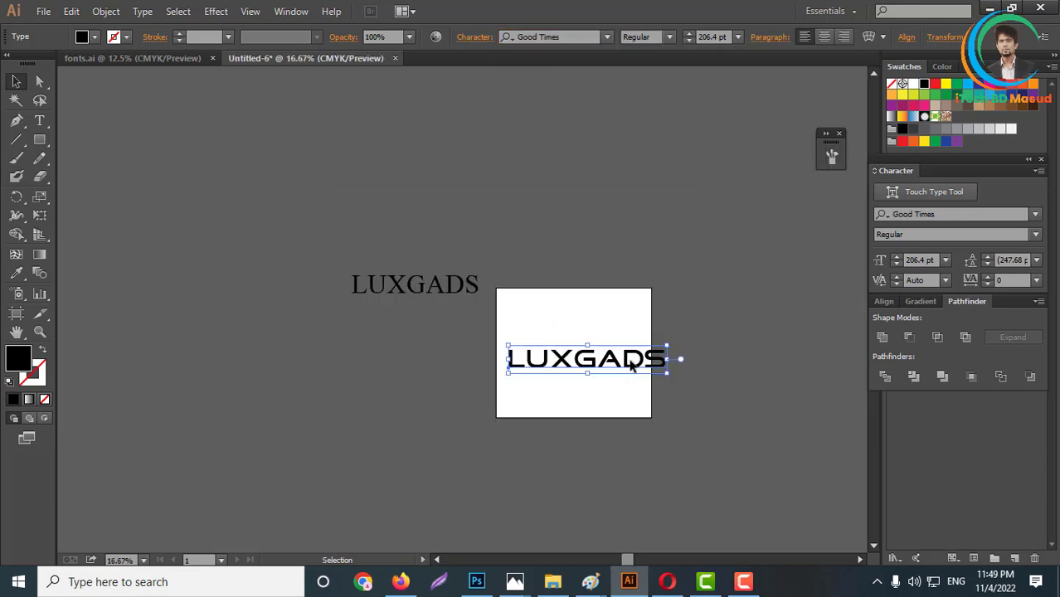
left_click_drag(631, 351, 543, 481)
scroll(610, 374, "up", 3)
left_click_drag(599, 363, 561, 362)
- Change the artboard text's font to NCC1701A Regular and scale it down to about 116 pt
left_click(561, 37)
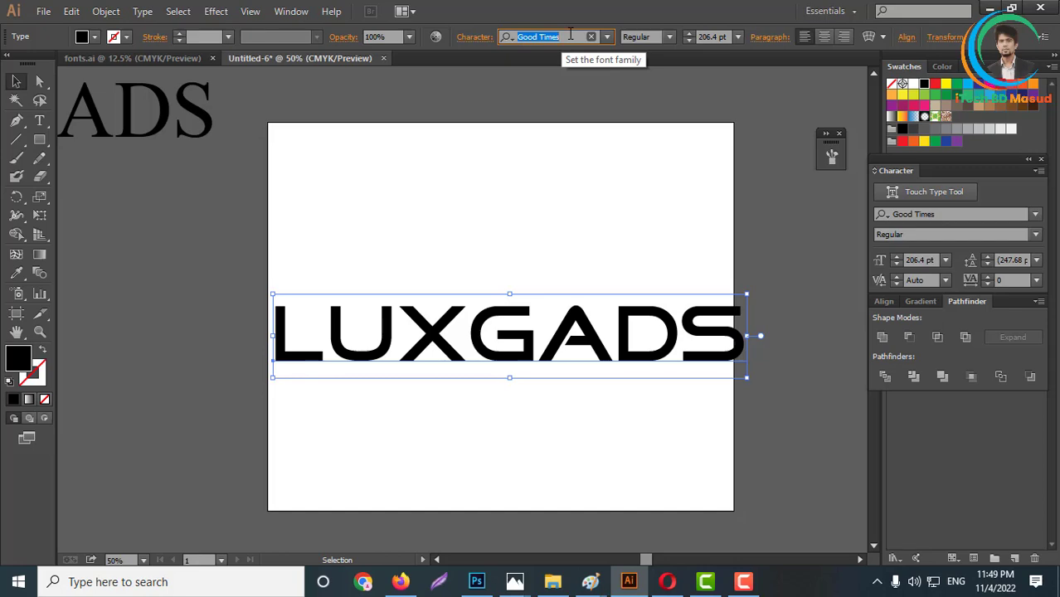
type("ncc")
key("Return")
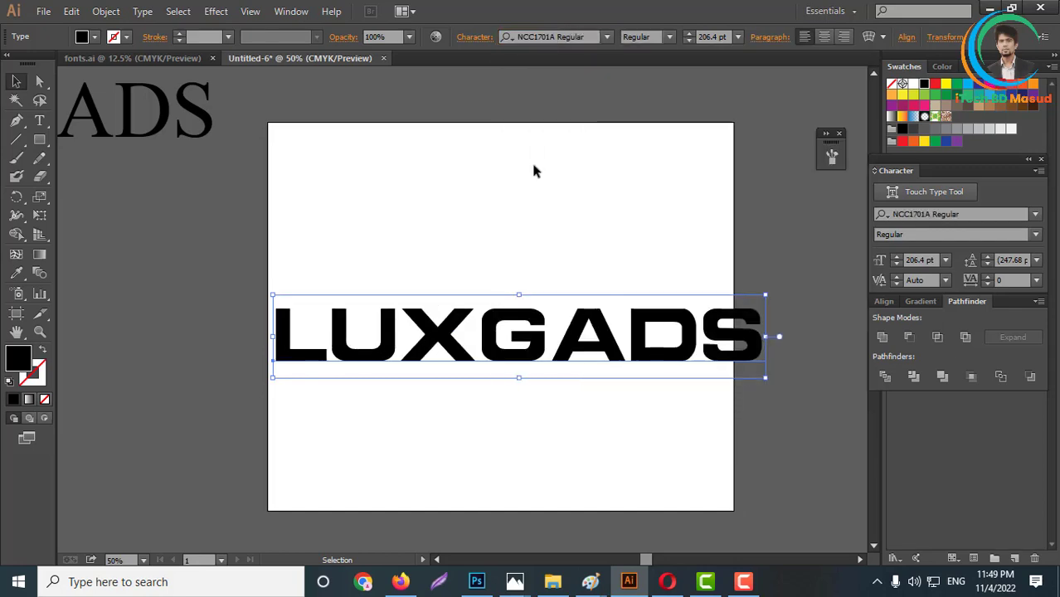
left_click_drag(769, 339, 580, 347)
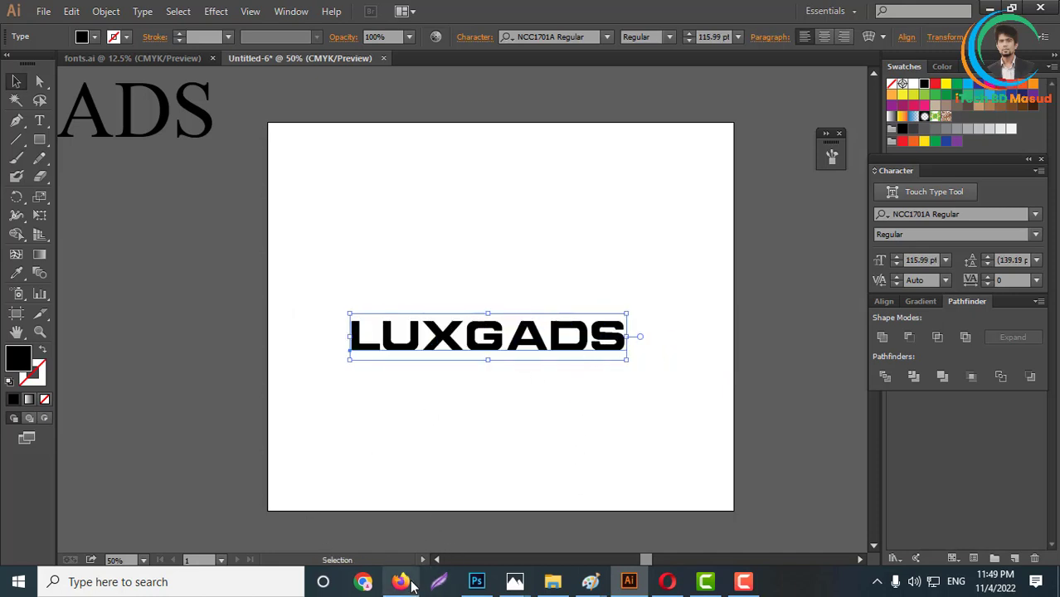
- Switch back to Opera and study the highly rated LUXGADS contest entries for logo ideas
mouse_move(404, 586)
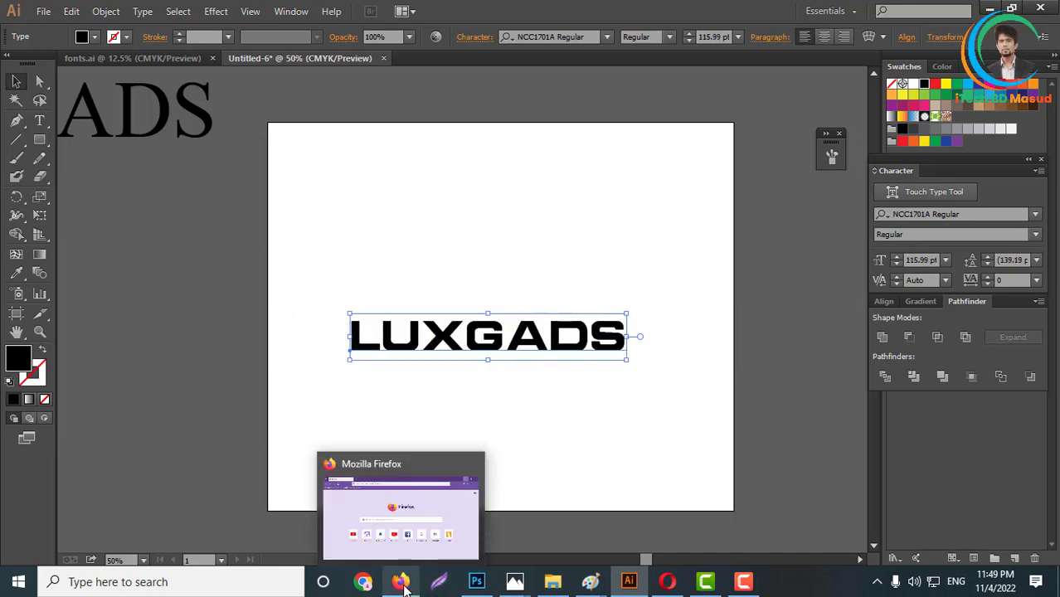
left_click(667, 581)
scroll(296, 418, "down", 2)
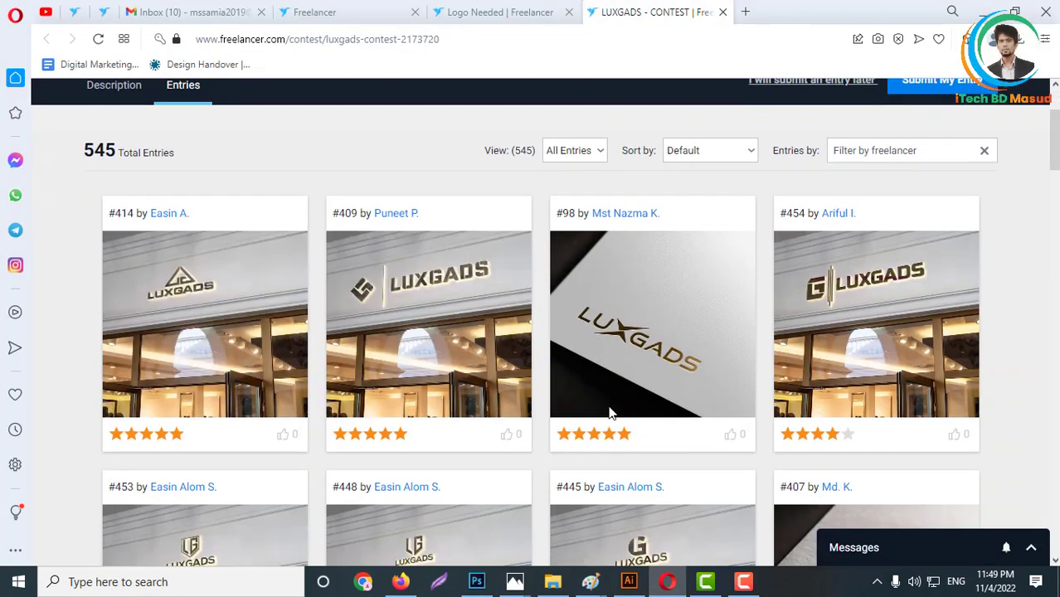
scroll(879, 340, "down", 2)
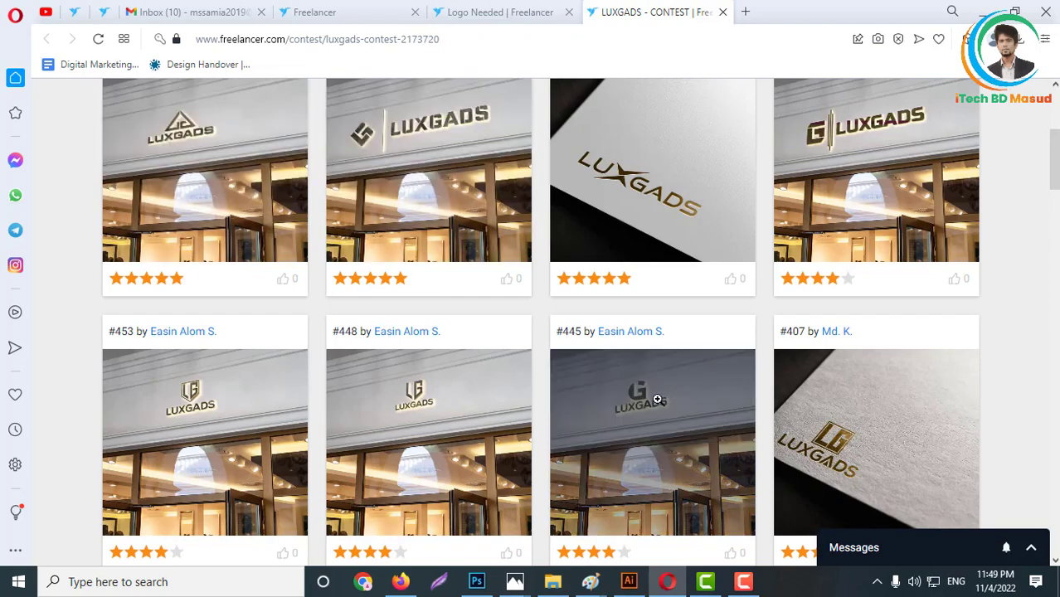
- Return to Illustrator and convert the NCC1701A LUXGADS text on the artboard to outlines
left_click(631, 584)
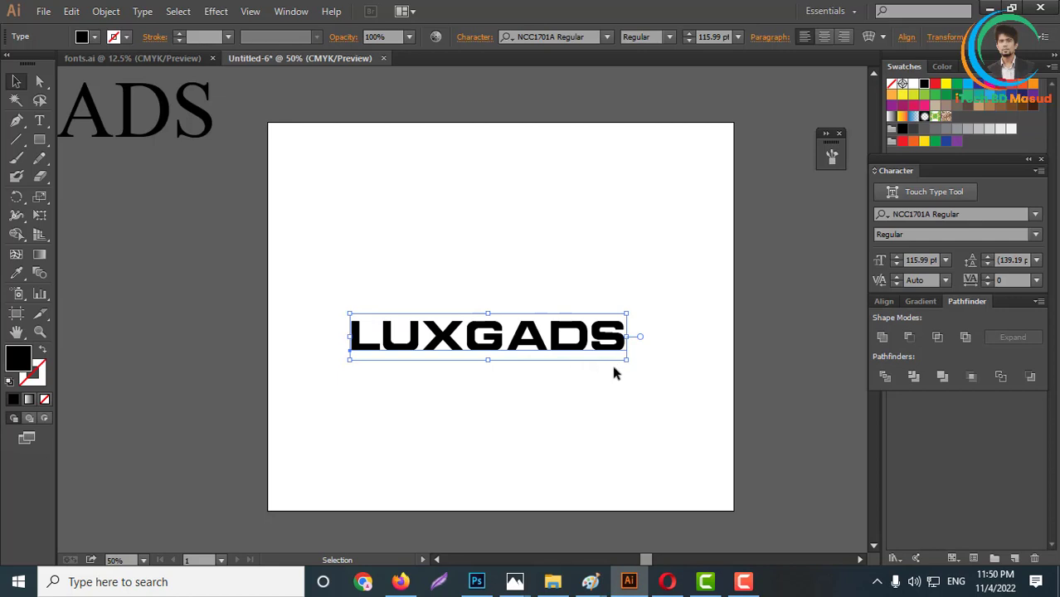
scroll(578, 343, "down", 2)
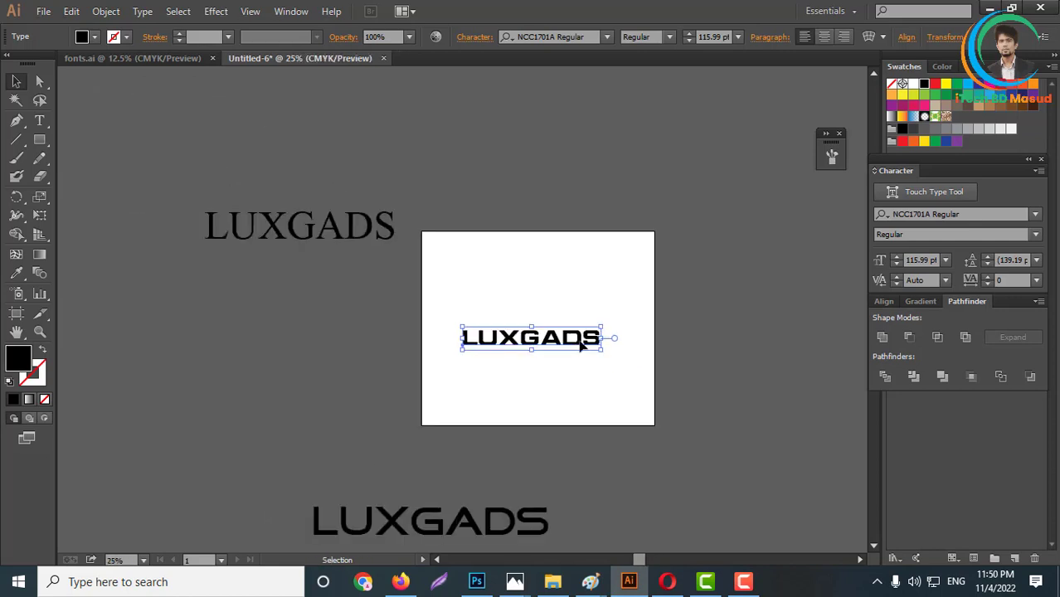
scroll(547, 340, "up", 3)
right_click(510, 332)
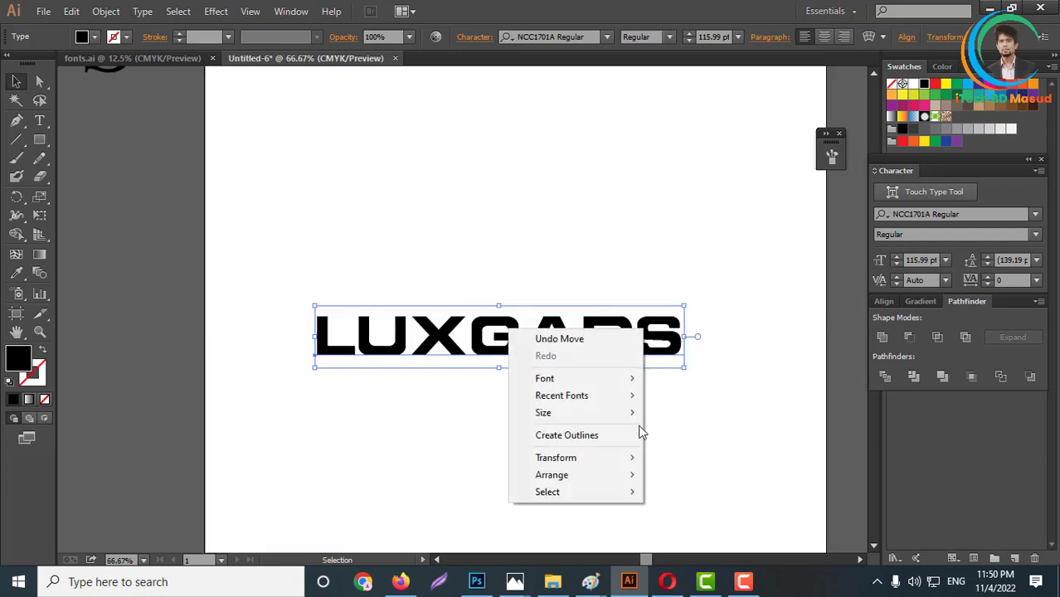
left_click(564, 435)
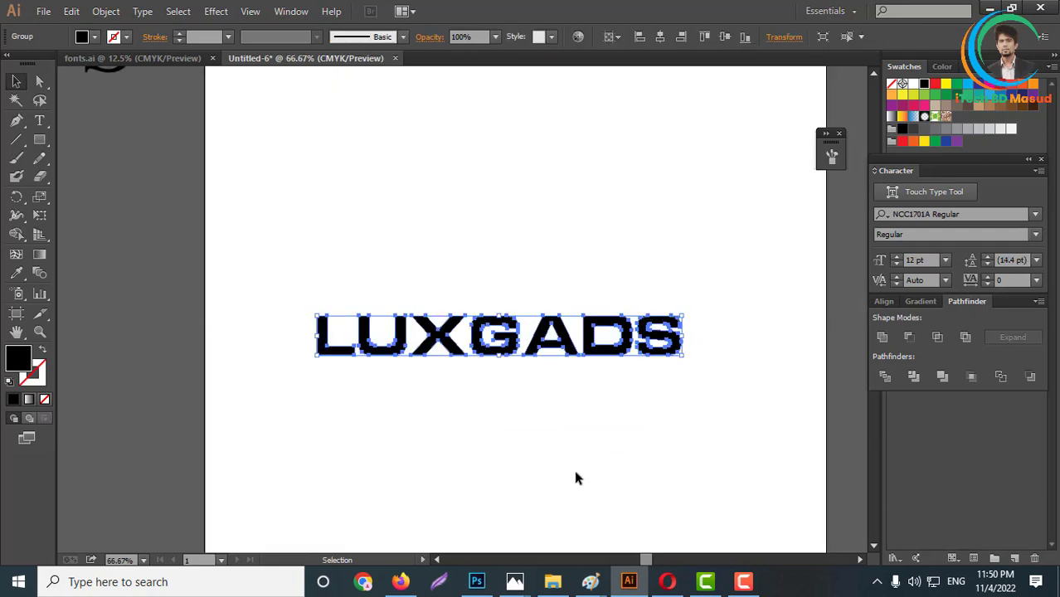
left_click(598, 398)
scroll(432, 344, "up", 2)
scroll(420, 355, "up", 2)
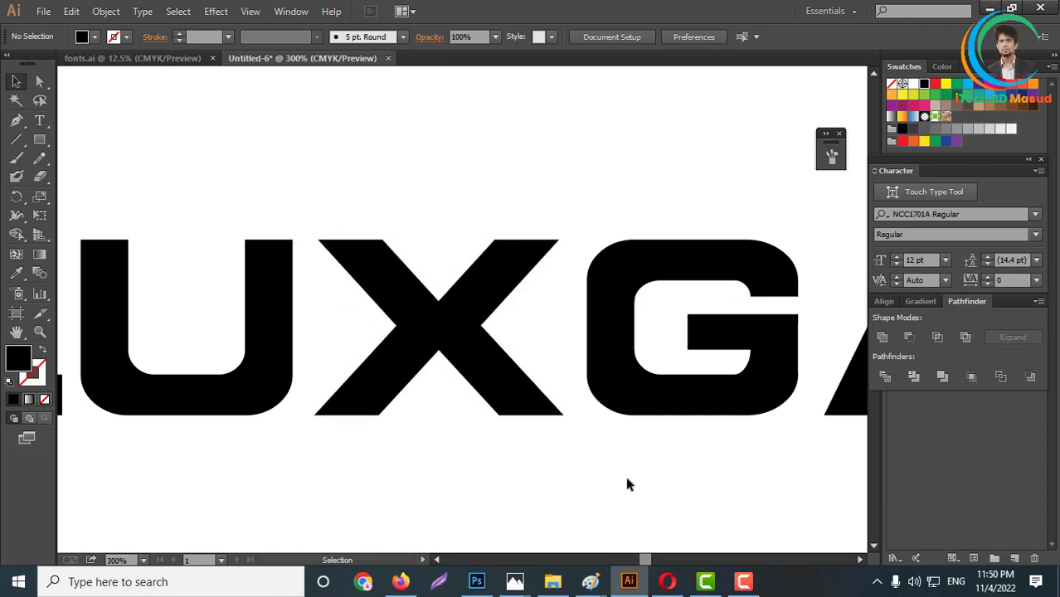
- Switch to Opera to check the LUXGADS contest entries once more and return to the Illustrator wordmark
scroll(429, 346, "down", 3)
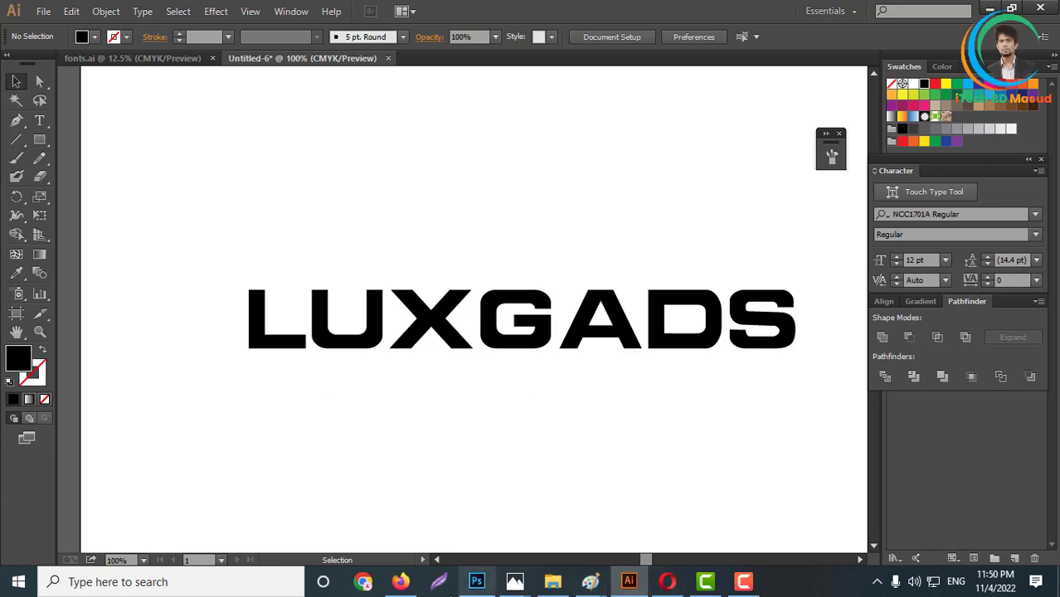
left_click(668, 581)
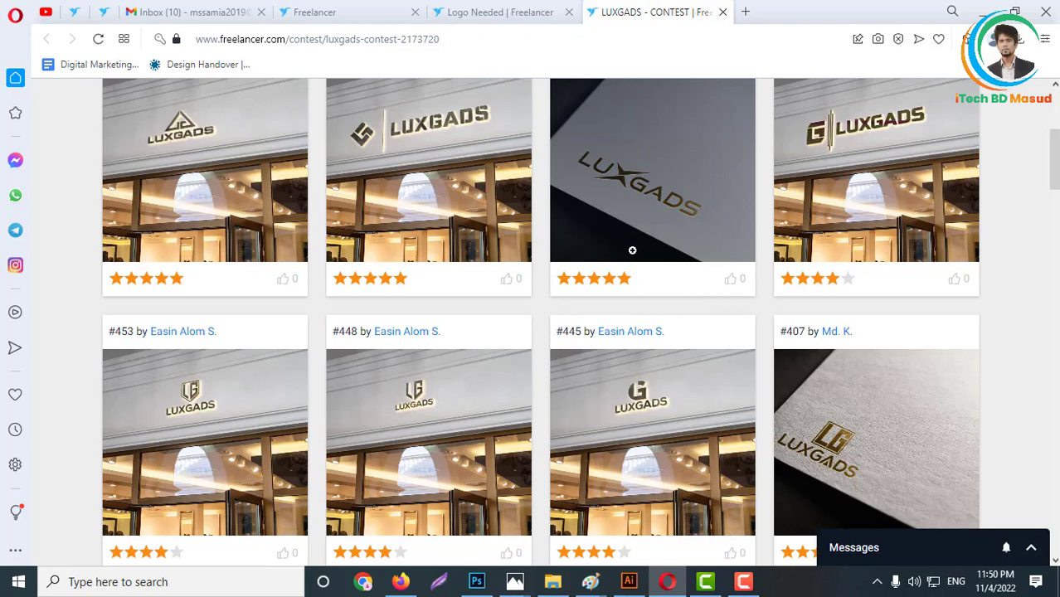
left_click(628, 582)
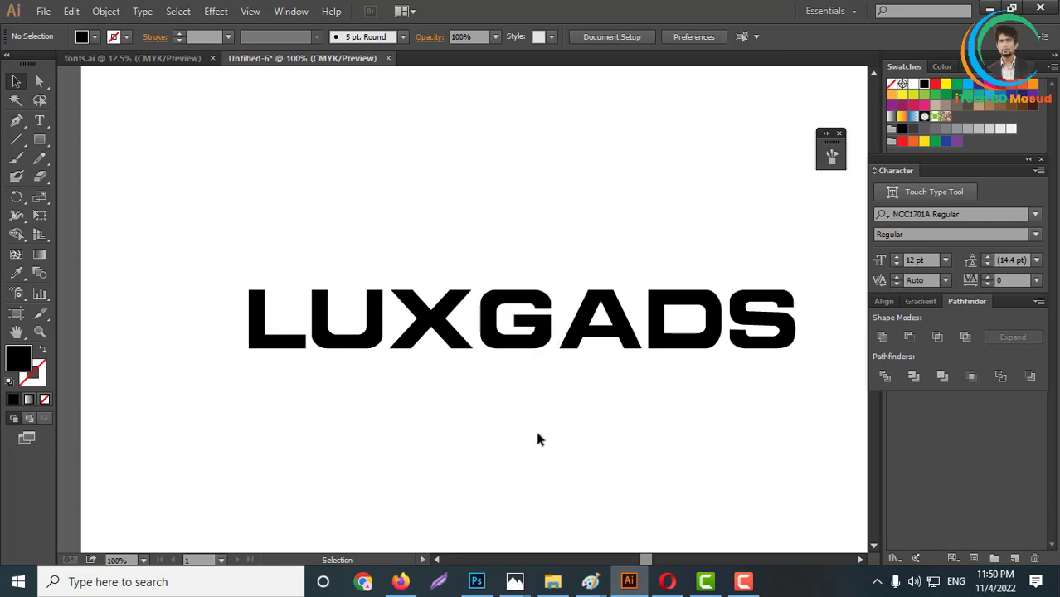
- Move the outlined NCC1701A LUXGADS wordmark off the artboard to the empty area beside it
scroll(388, 294, "down", 3)
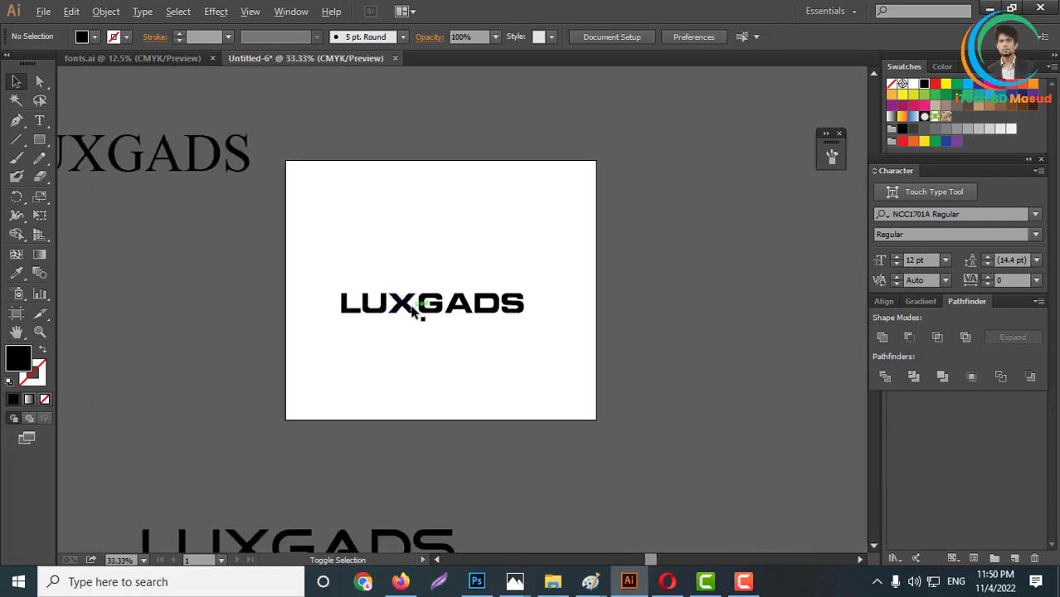
scroll(412, 308, "up", 3)
scroll(386, 291, "up", 2)
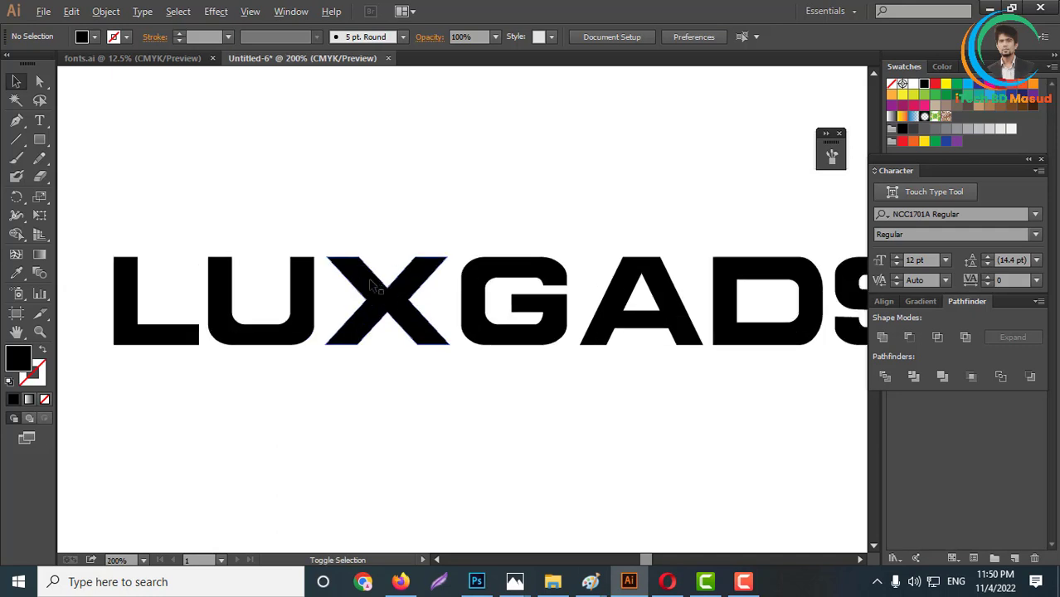
scroll(455, 284, "down", 4)
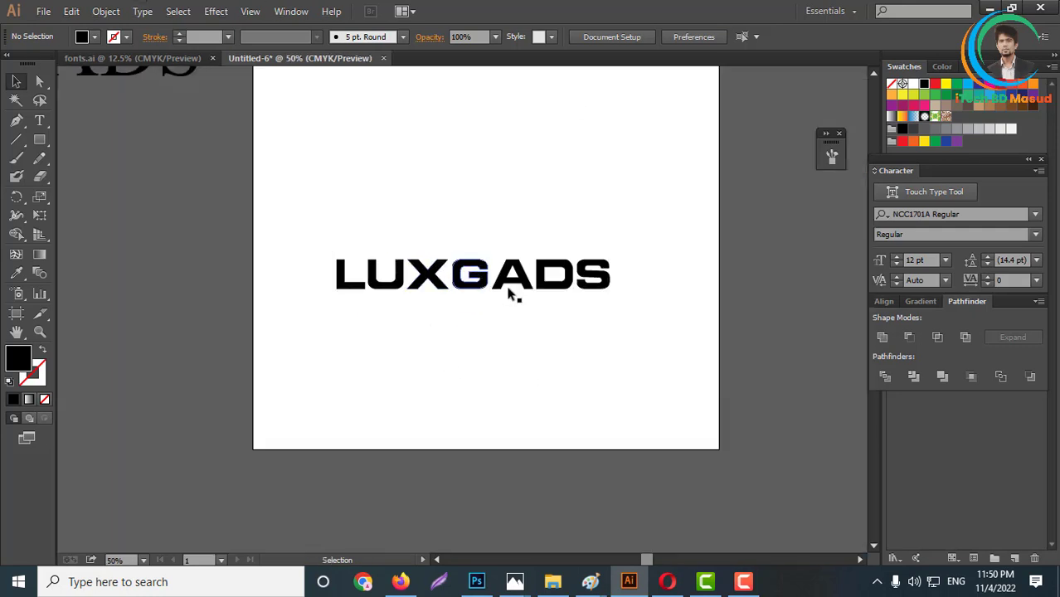
left_click(539, 282)
scroll(600, 297, "down", 1)
left_click_drag(591, 290, 241, 303)
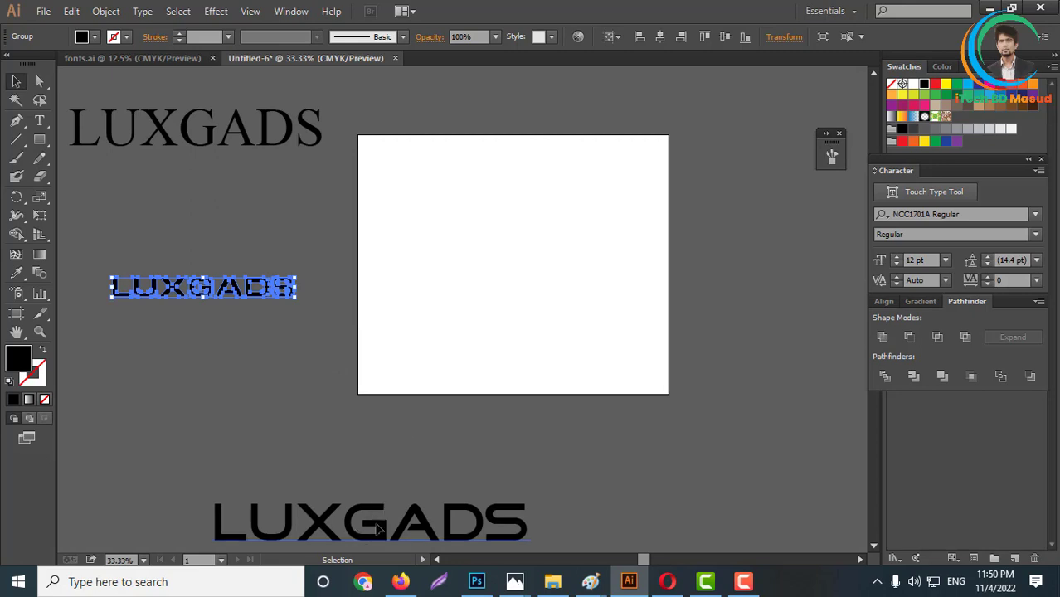
- Place a duplicate of the Good Times LUXGADS text on the artboard and scale it down to about 141 pt
left_click_drag(377, 529, 514, 275)
scroll(673, 282, "up", 1)
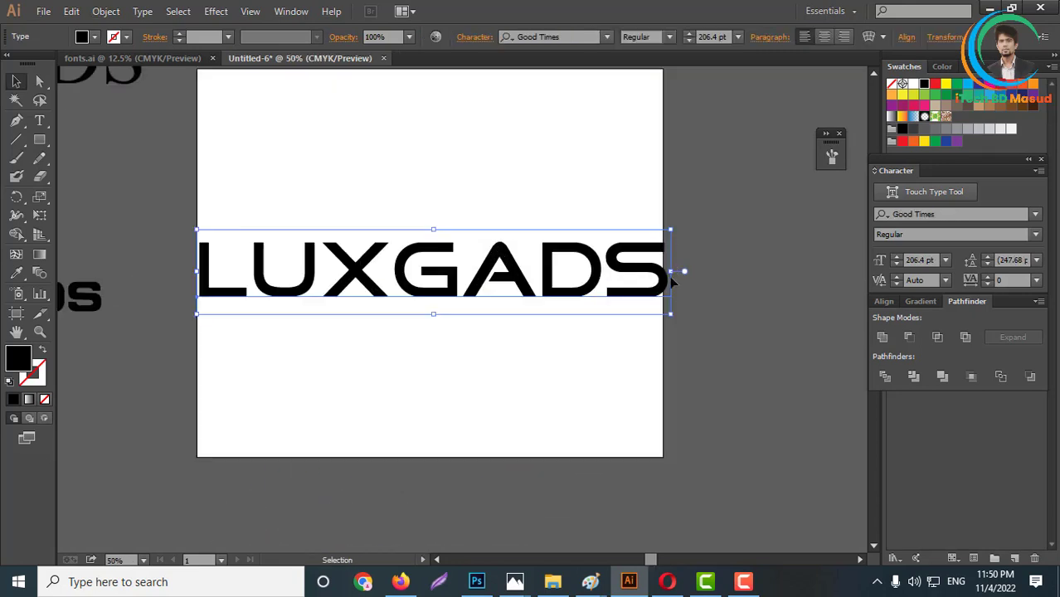
left_click_drag(673, 272, 595, 268)
scroll(594, 266, "up", 1)
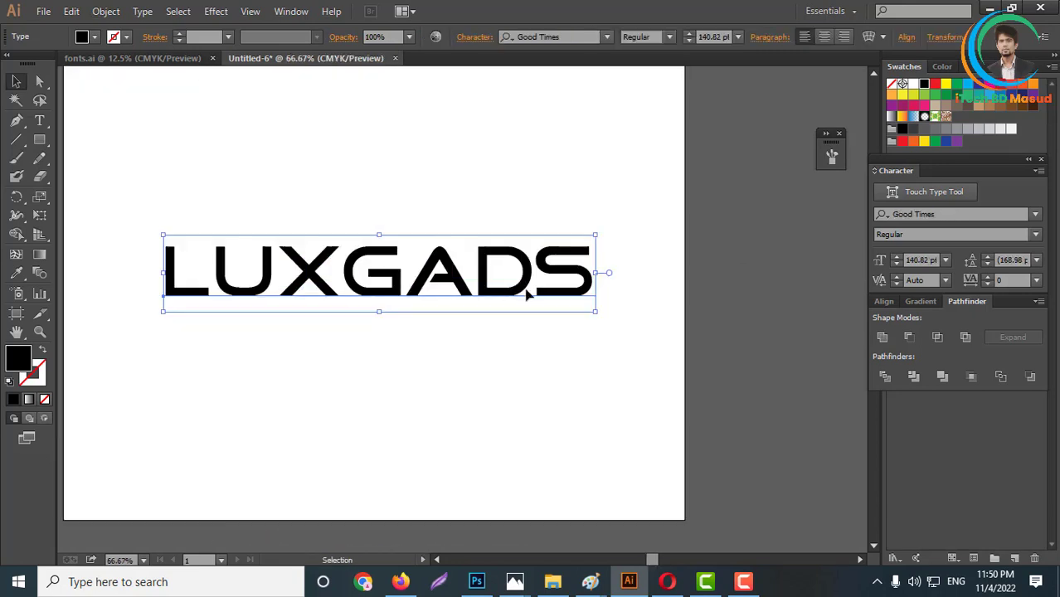
left_click_drag(527, 293, 518, 287)
- Convert the Good Times LUXGADS text on the artboard to outlines and deselect it
scroll(561, 274, "down", 2)
right_click(485, 274)
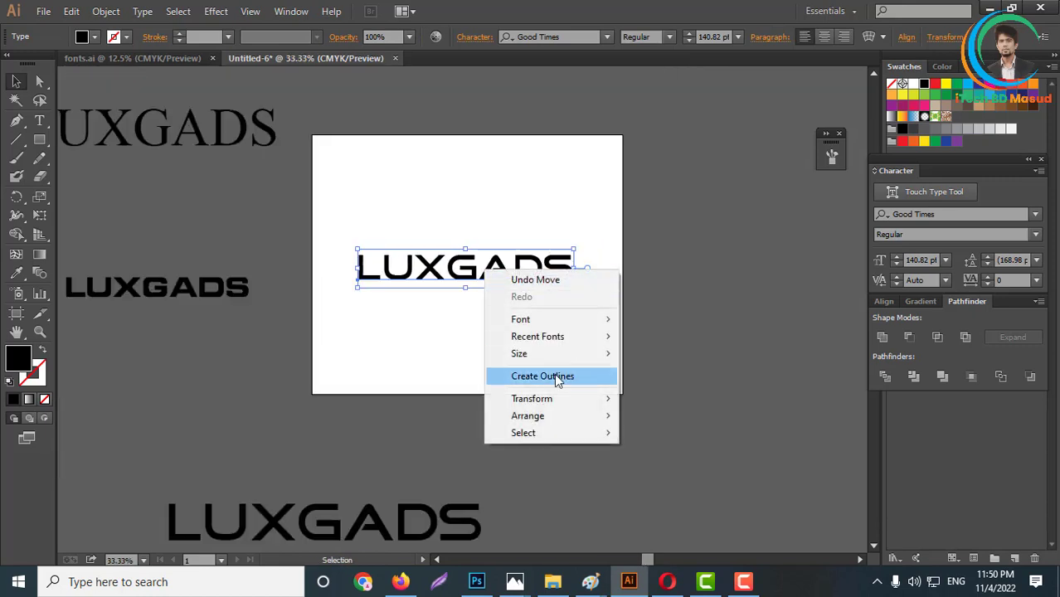
left_click(558, 374)
left_click(457, 279)
scroll(457, 279, "up", 5)
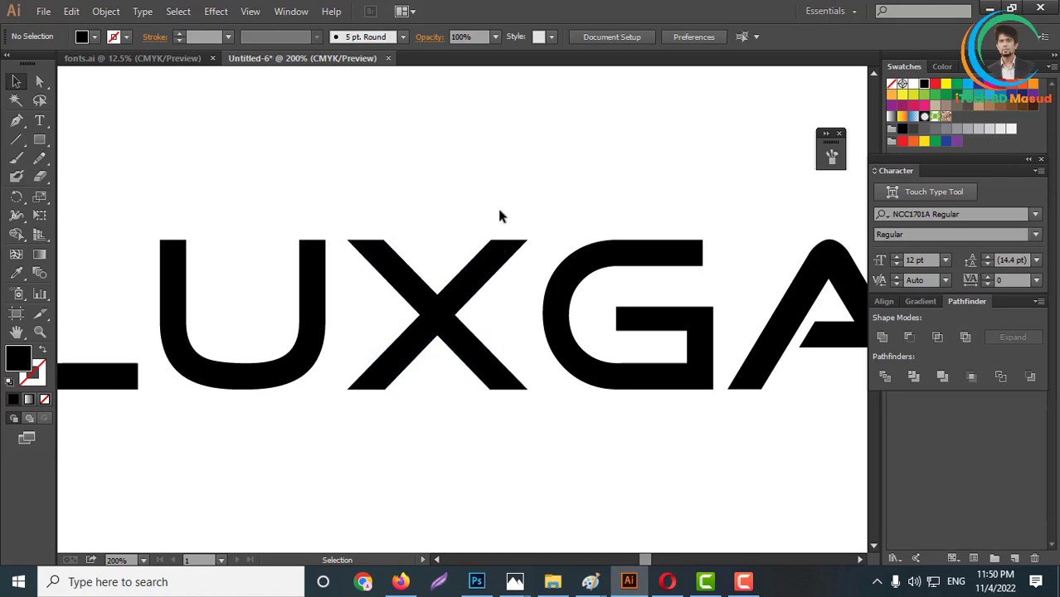
- Draw a straight line along the outer edge of the X's upper-left arm and extend it beyond both ends of the letter's diagonal
left_click(16, 140)
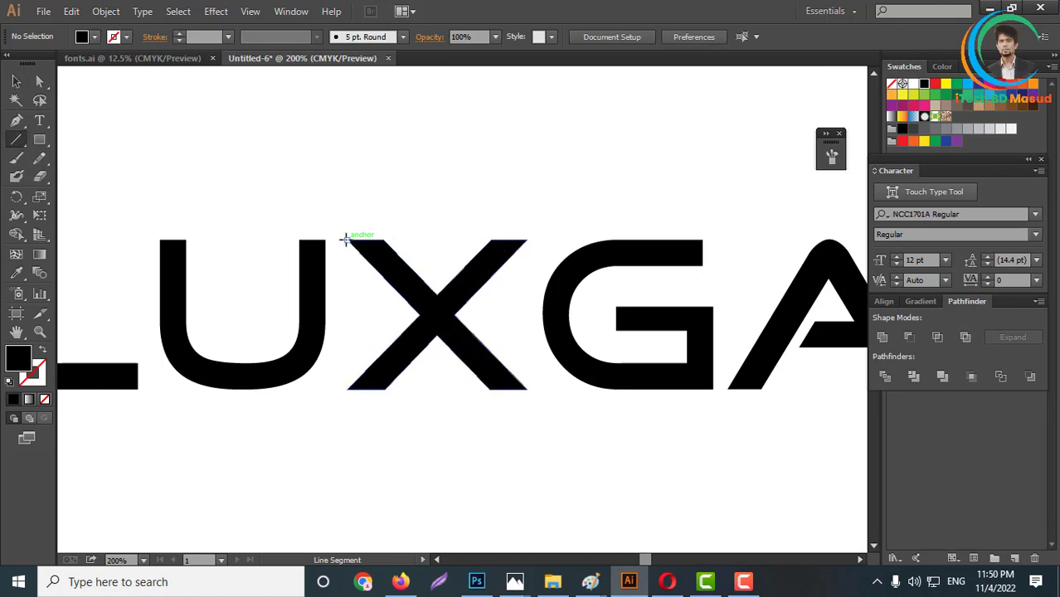
left_click_drag(350, 238, 418, 314)
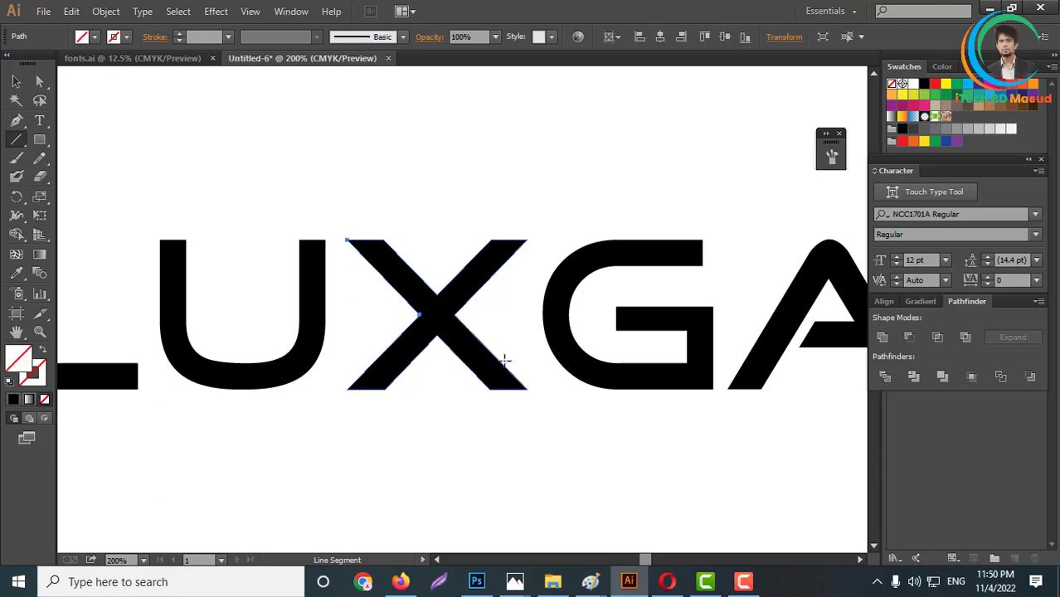
left_click(16, 81)
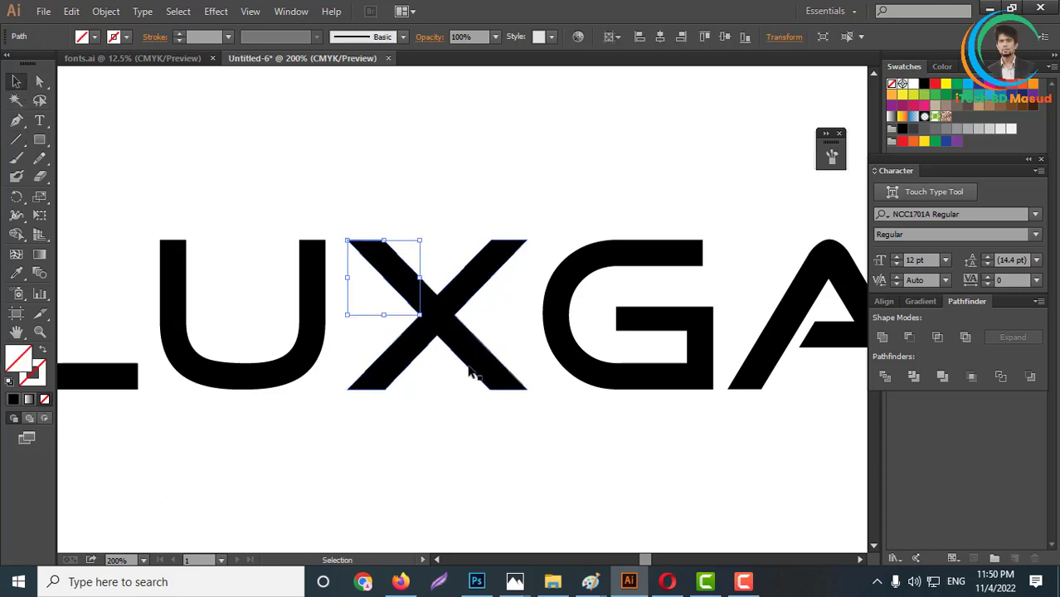
scroll(432, 336, "up", 1)
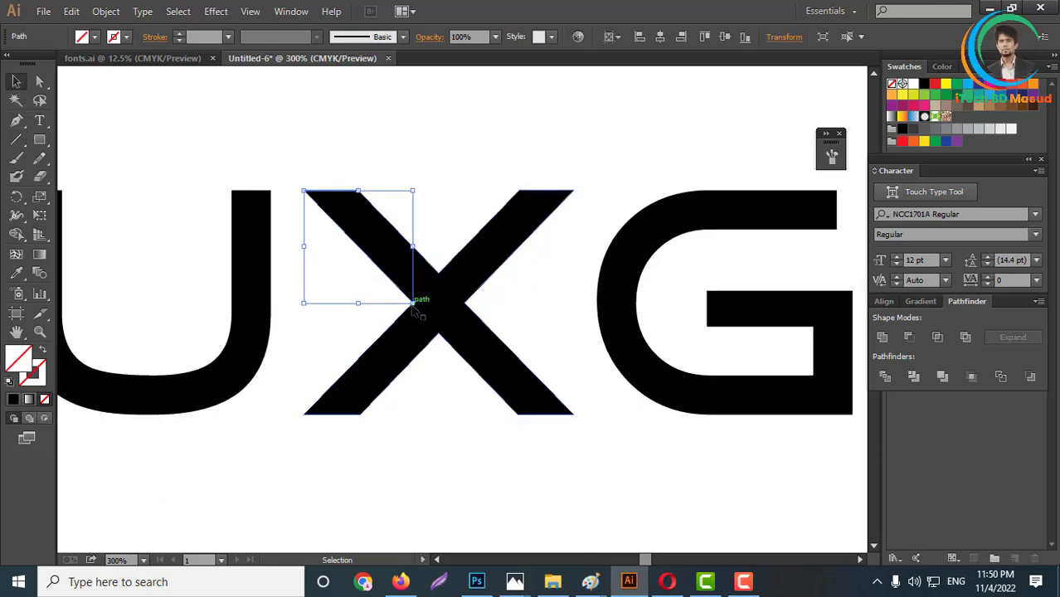
left_click_drag(412, 304, 546, 476)
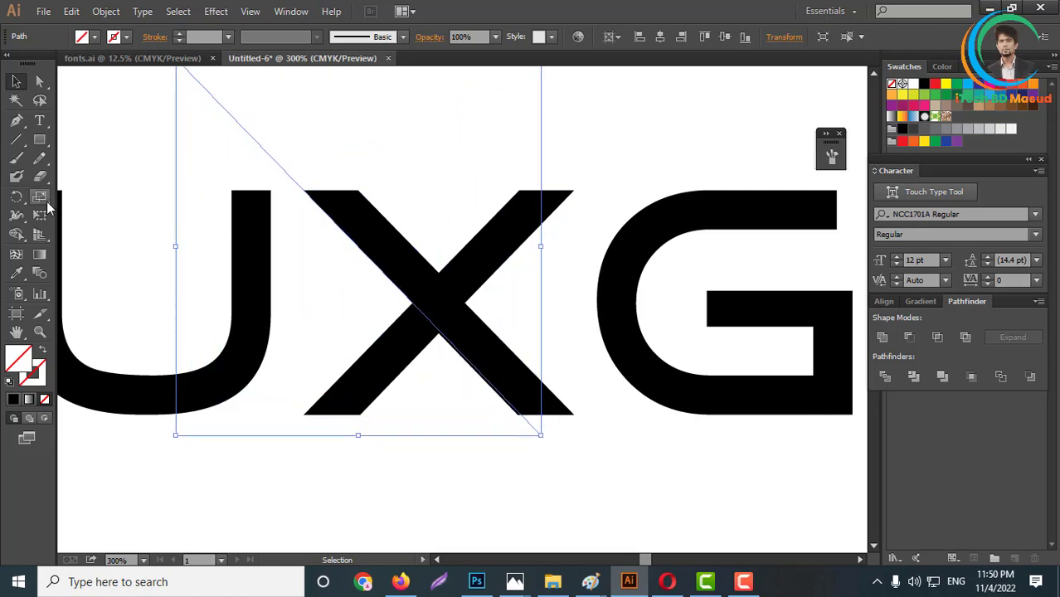
- Draw a matching line along the outer edge of the X's upper-right arm and lengthen it past the arm and across the lower-left leg
left_click(16, 139)
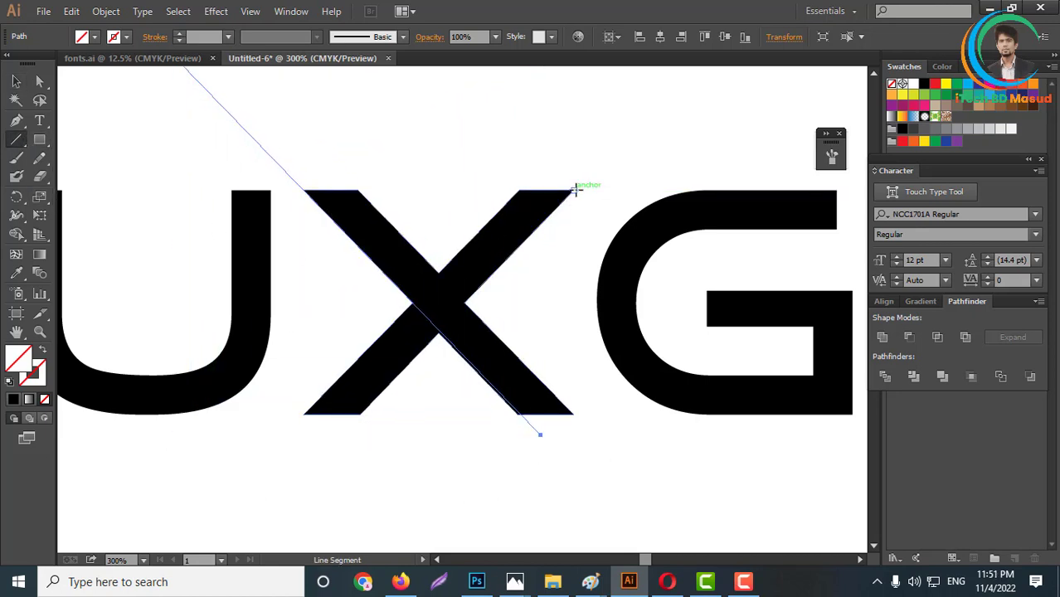
left_click_drag(575, 190, 465, 303)
left_click(17, 80)
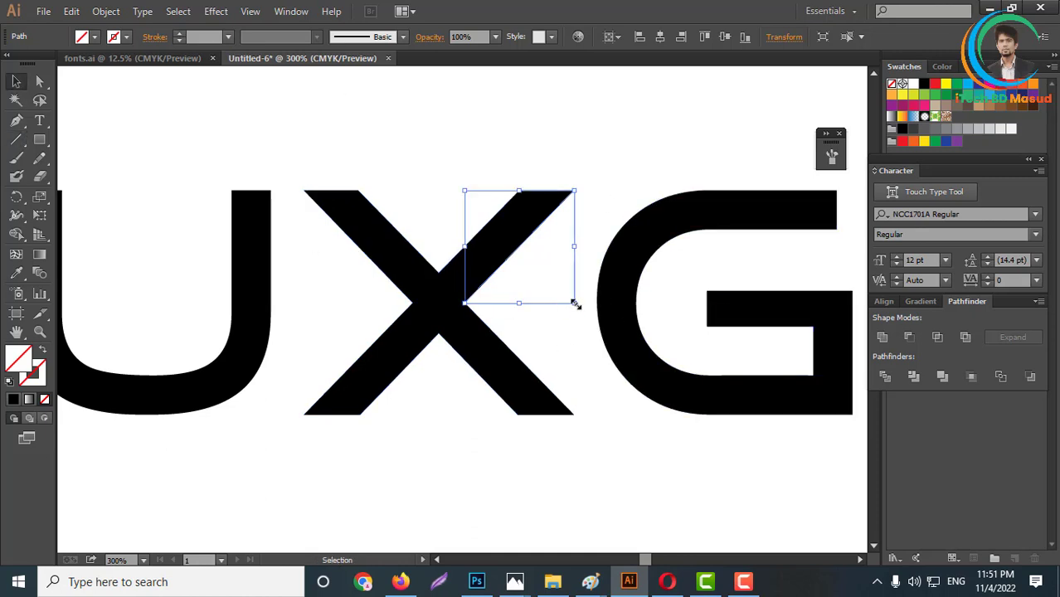
left_click_drag(574, 306, 667, 400)
- Select the X together with both diagonal lines and split it with the Divide pathfinder
left_click(39, 81)
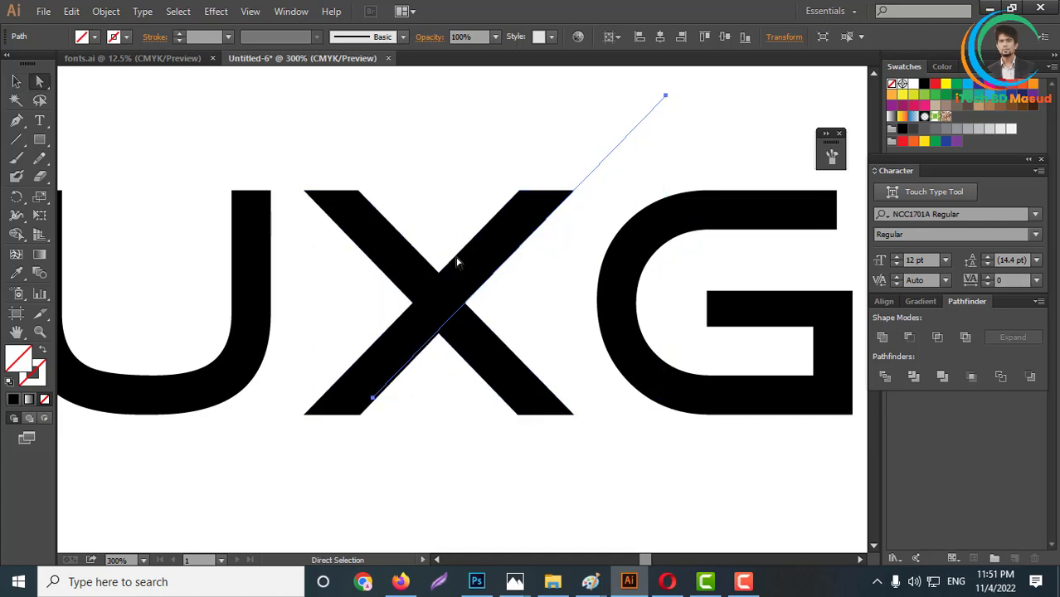
key("ctrl+a")
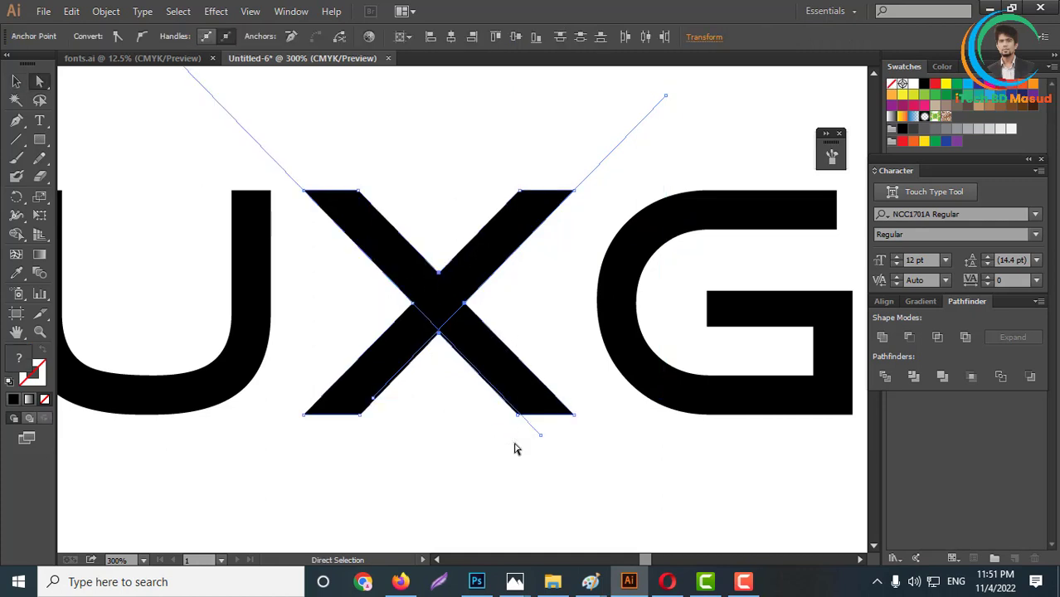
left_click(886, 376)
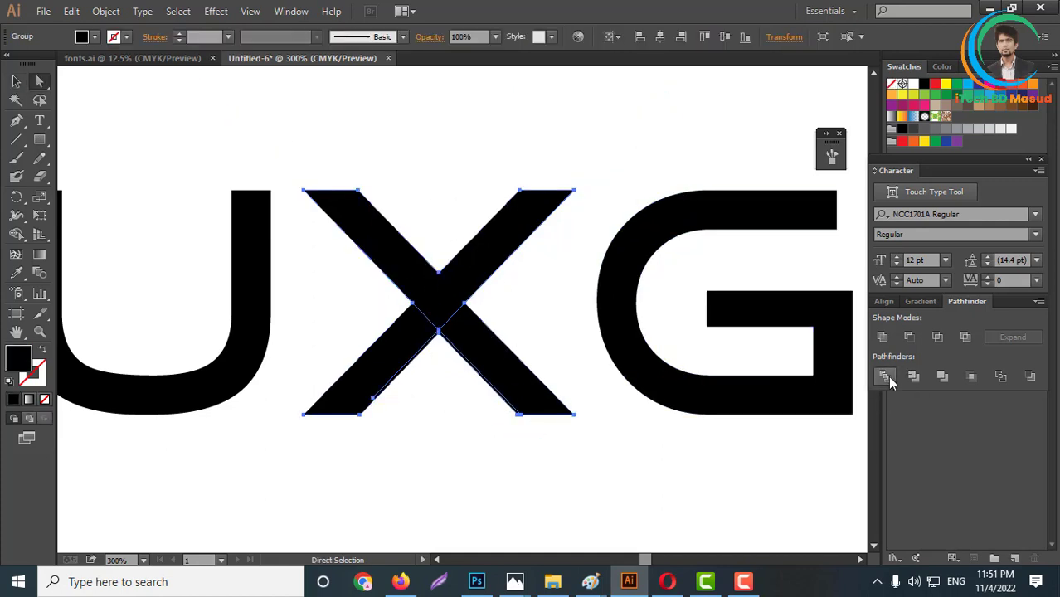
- Unite the divided pieces of the X's two lower legs into one shape separate from the upper V
key("ctrl+plus")
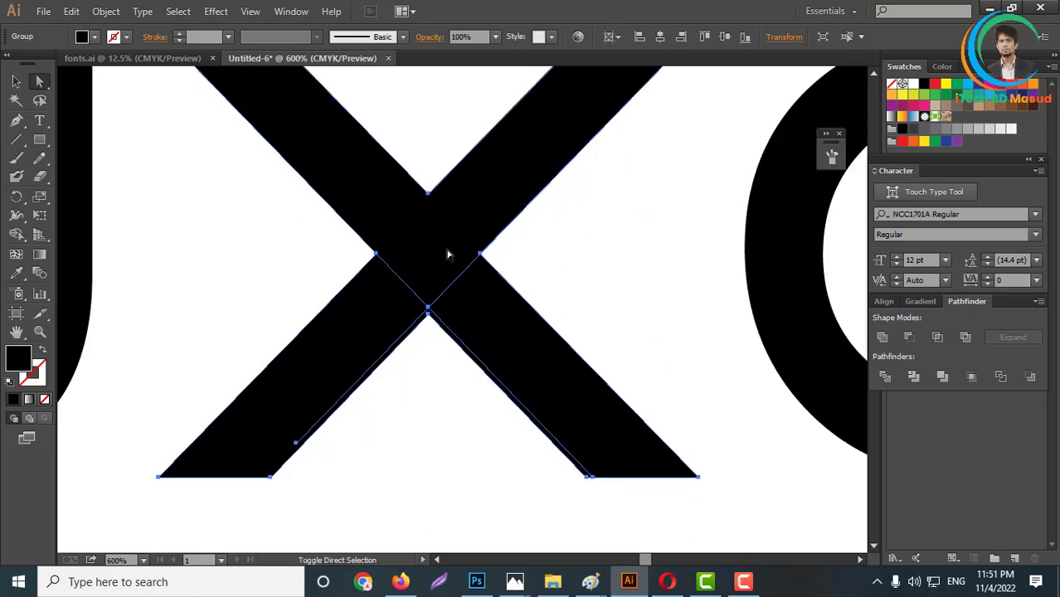
left_click(432, 253)
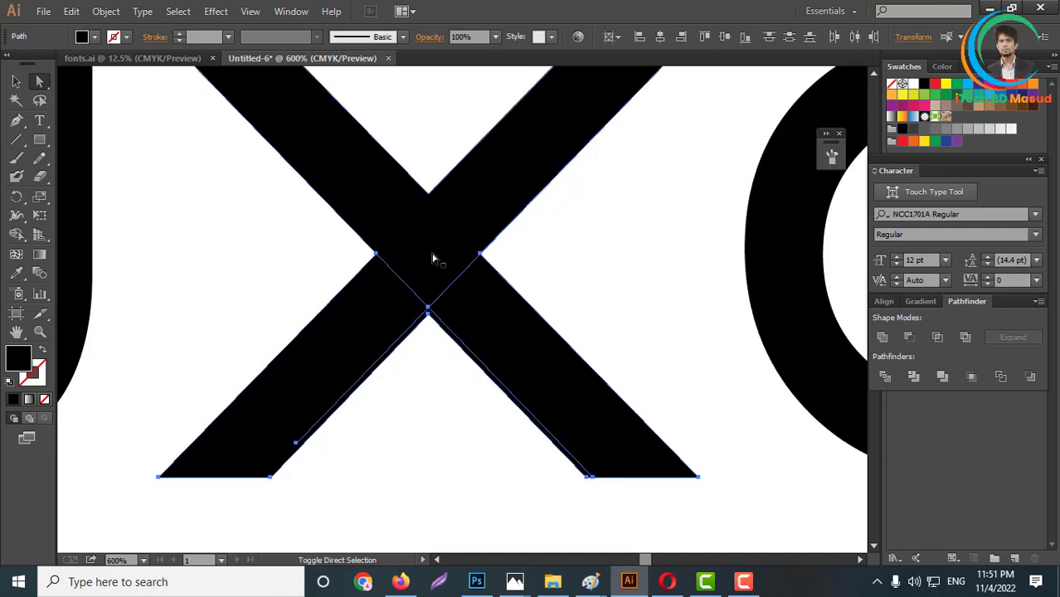
left_click(884, 338)
left_click(399, 474)
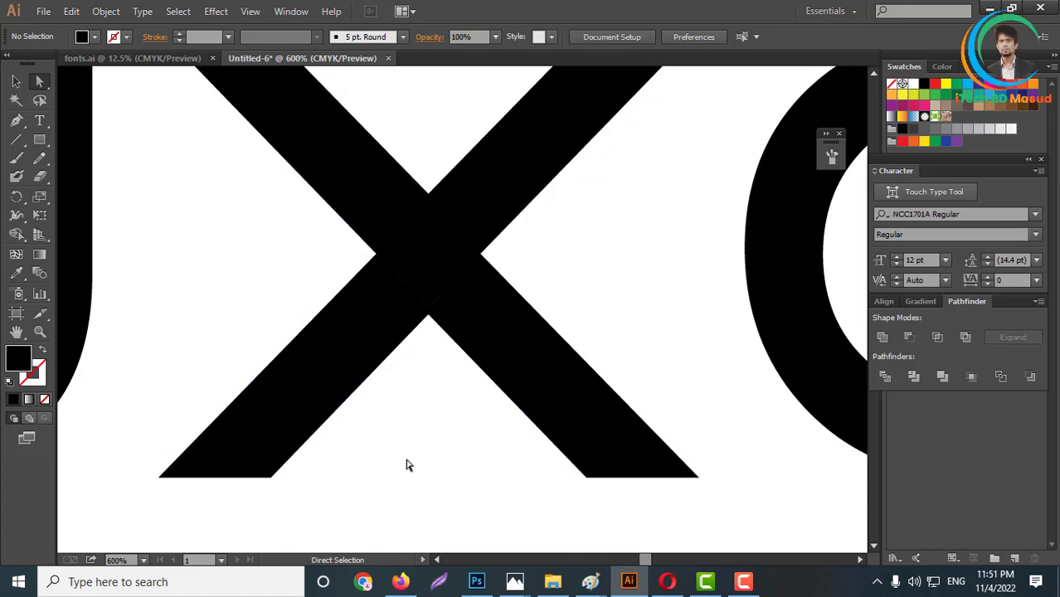
- Offset the path of the X's upper V shape by 4 px with miter joins
scroll(535, 302, "up", 1)
scroll(480, 378, "down", 3)
scroll(480, 322, "up", 2)
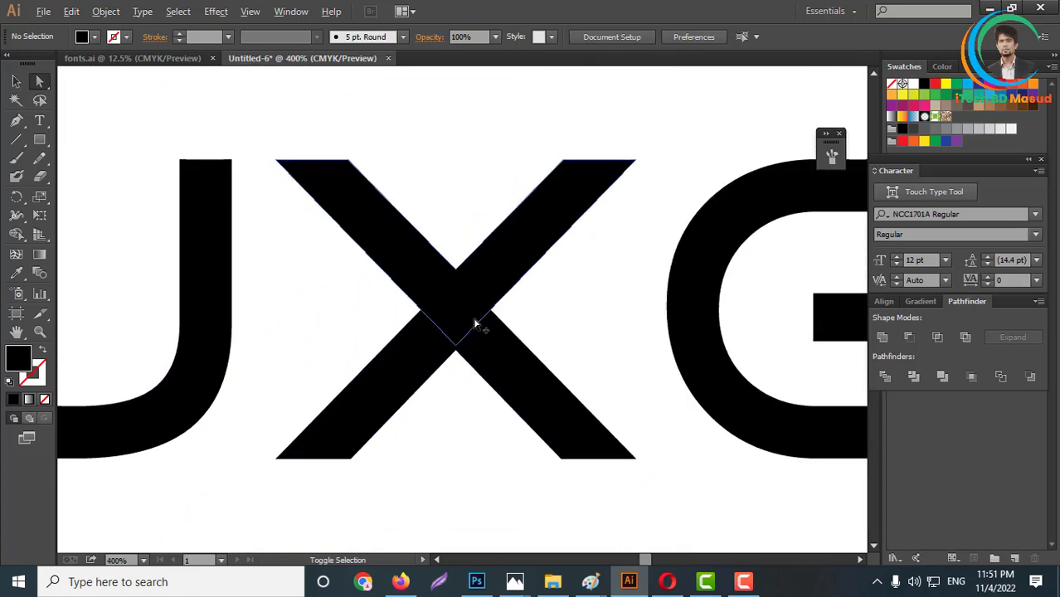
left_click(463, 303)
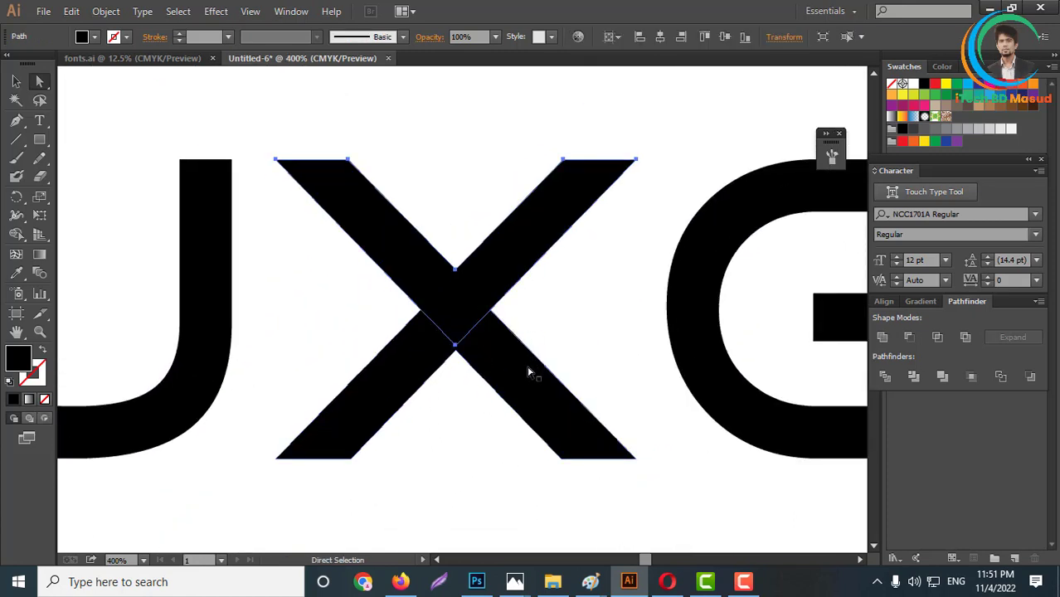
scroll(523, 401, "up", 2)
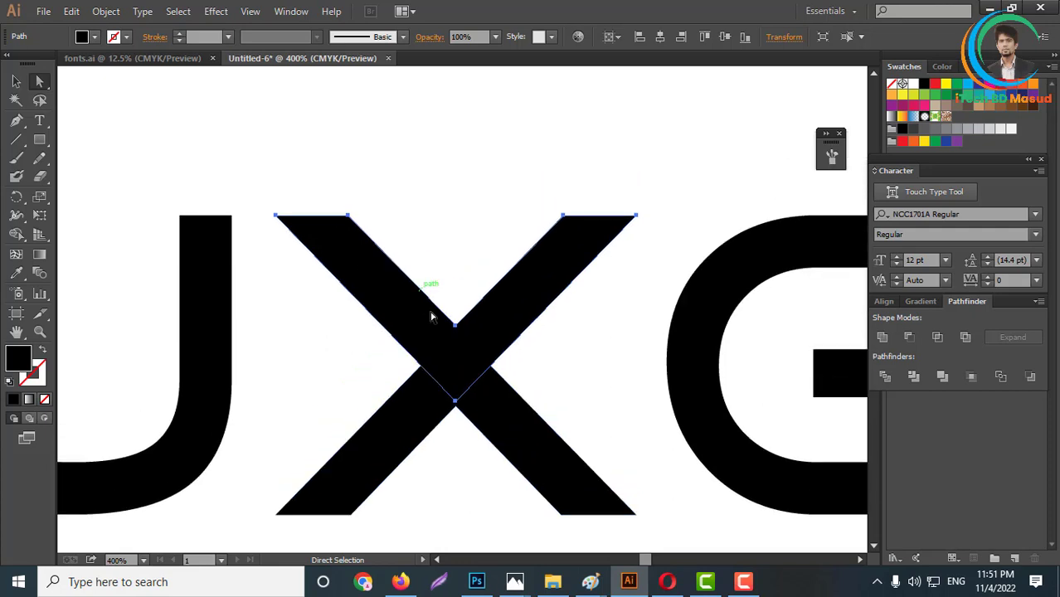
left_click(105, 11)
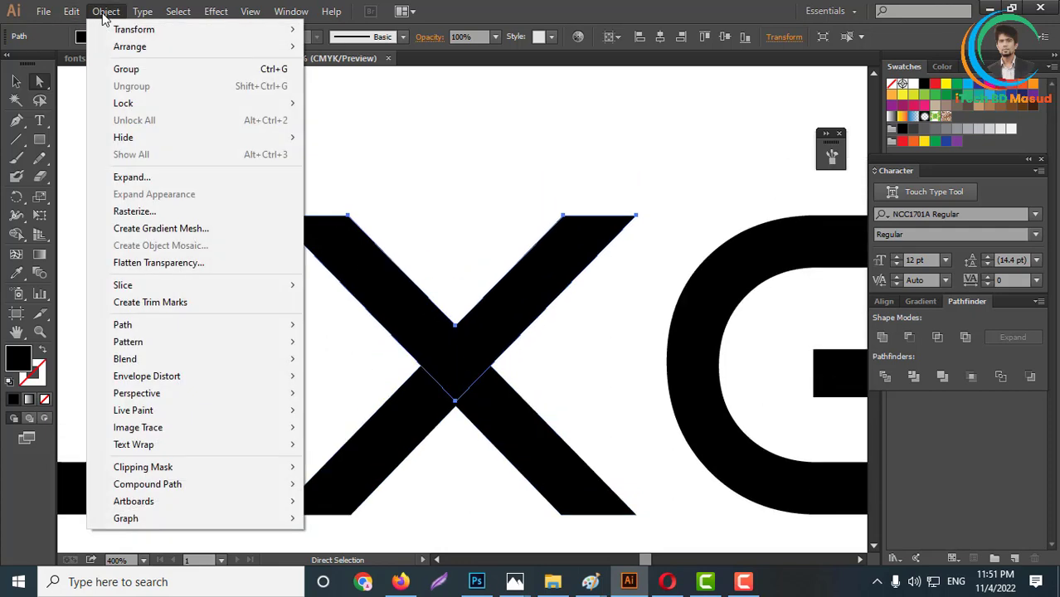
mouse_move(128, 325)
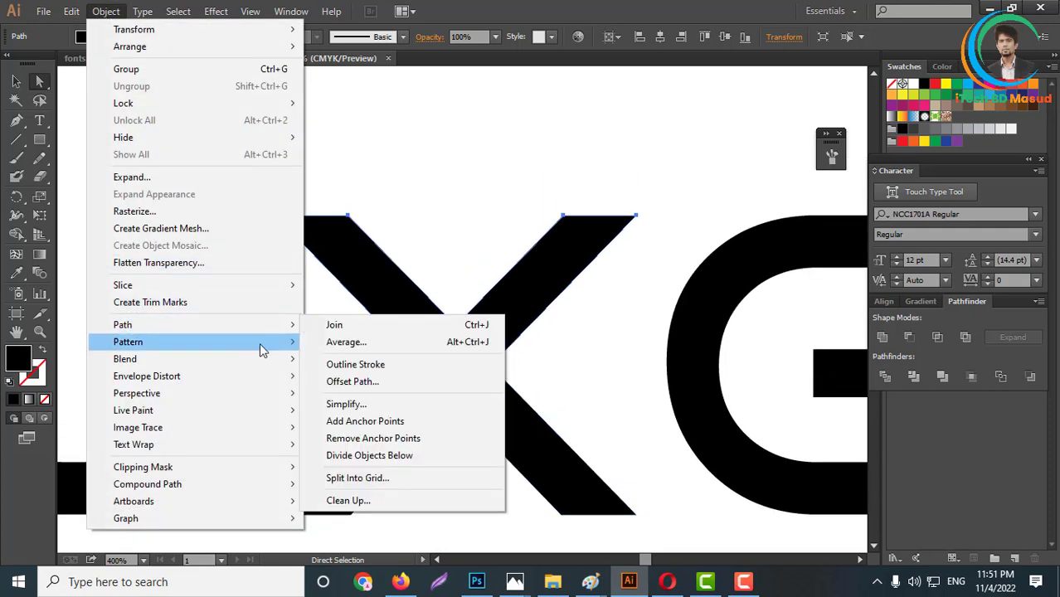
left_click(357, 381)
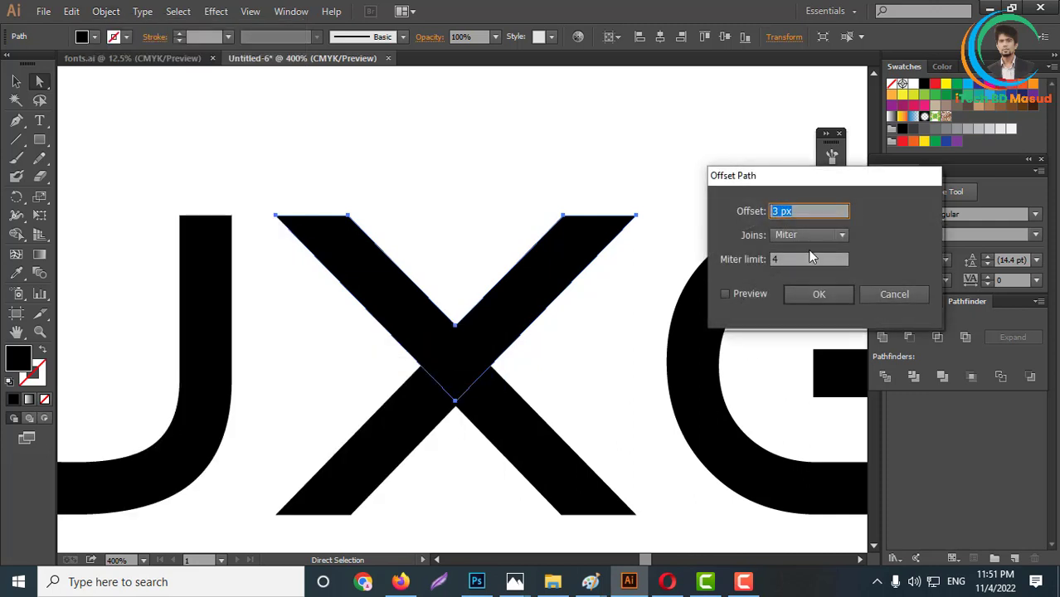
left_click(731, 293)
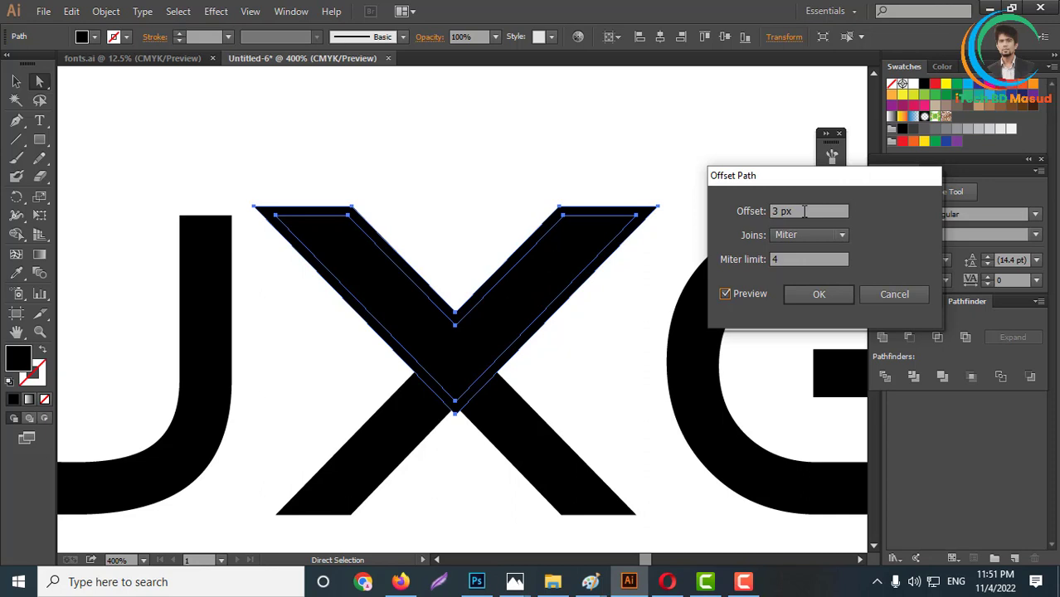
key("Up")
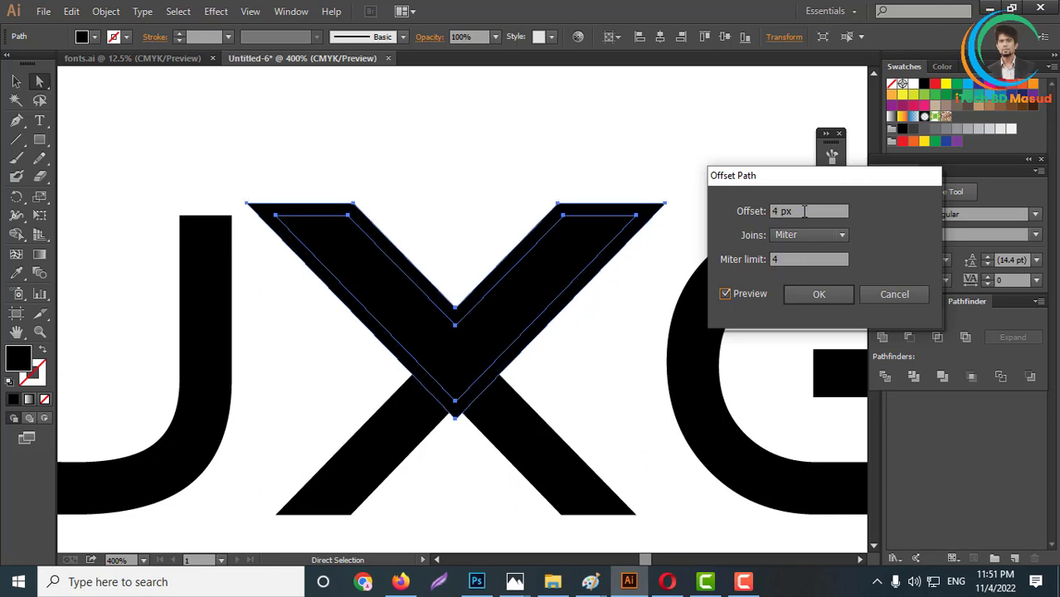
left_click(815, 297)
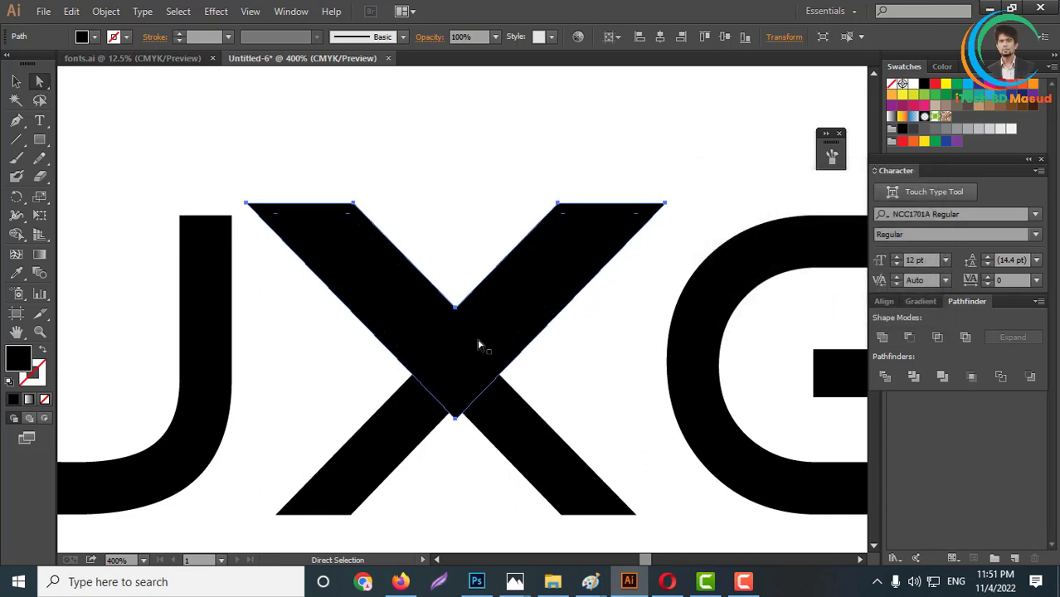
- Select the X's lower legs along with the V and its offset outline and divide them where they overlap
left_click(558, 475)
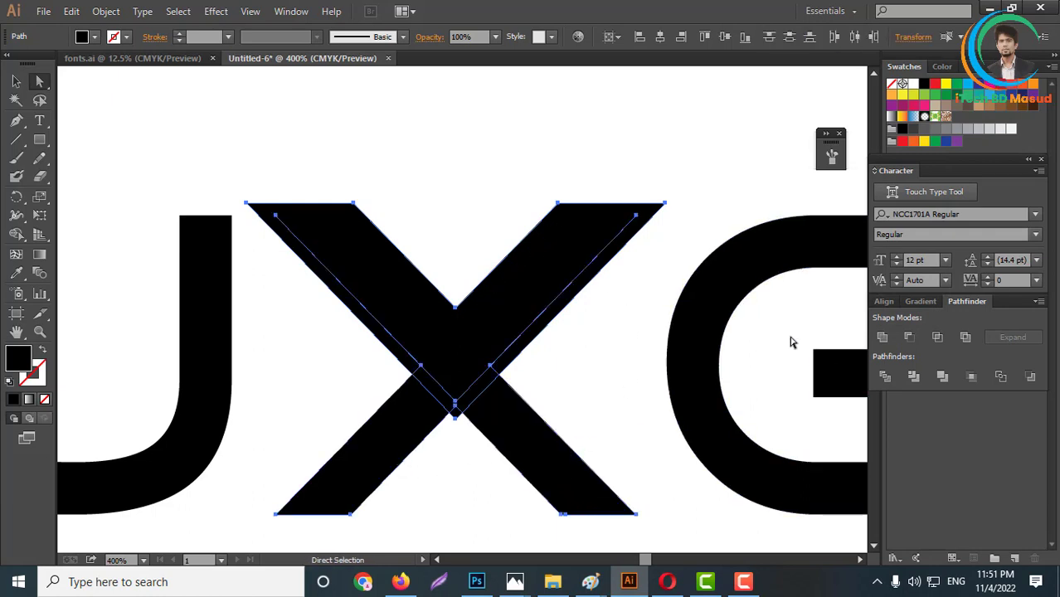
left_click(885, 378)
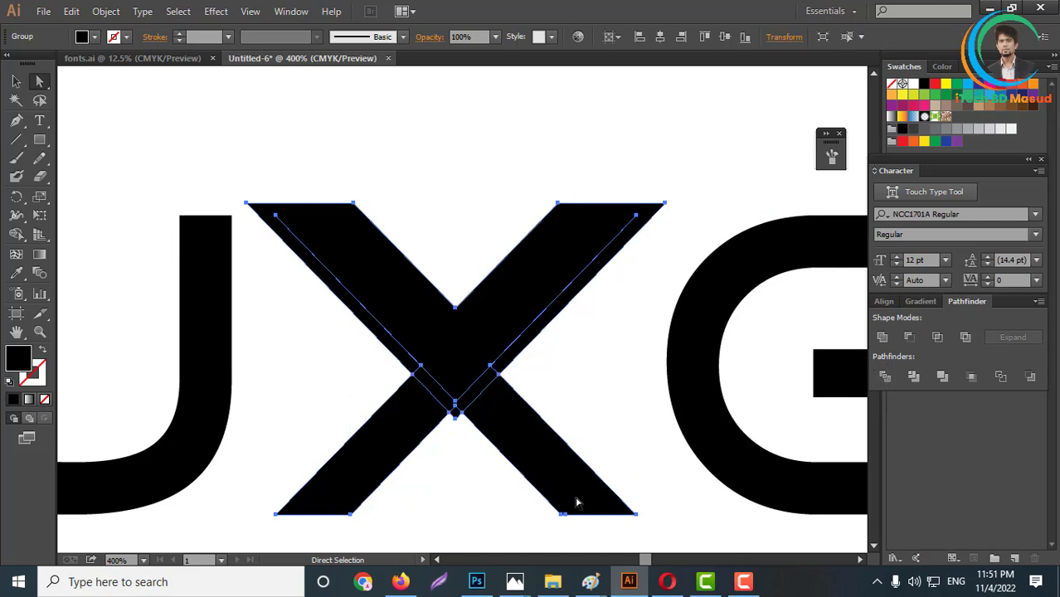
- Delete the divided offset pieces around the V, leaving a thin gap between it and the X's lower legs
left_click(540, 471)
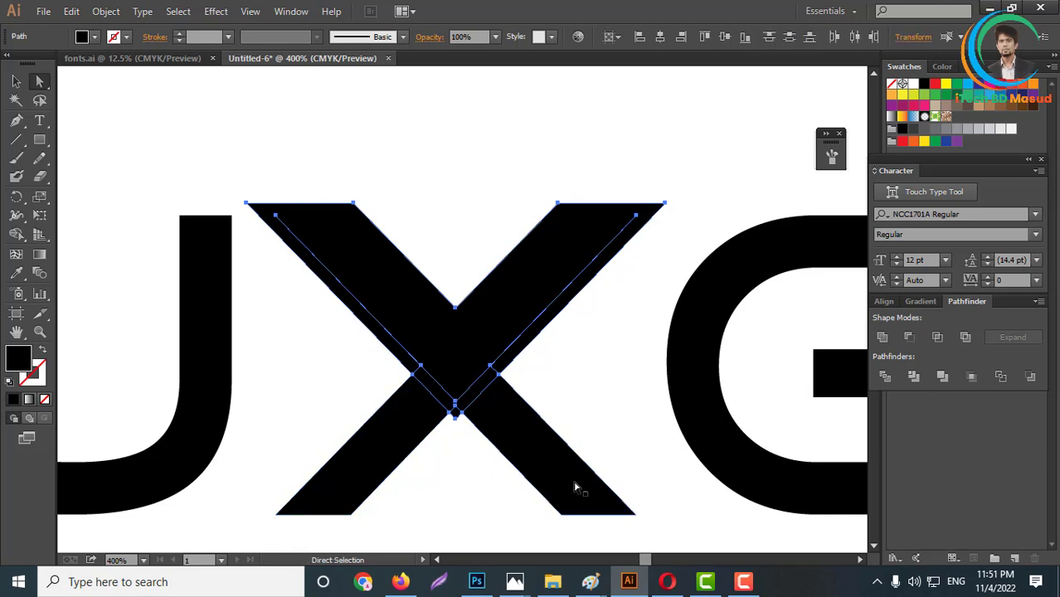
key("Delete")
scroll(441, 382, "up", 1)
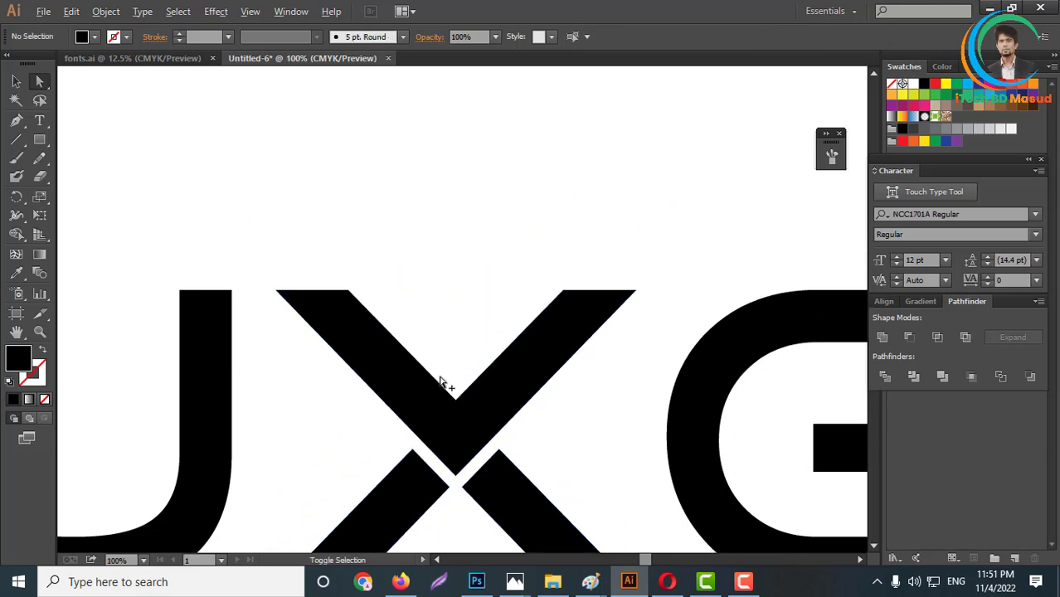
scroll(443, 383, "down", 7)
scroll(511, 422, "up", 2)
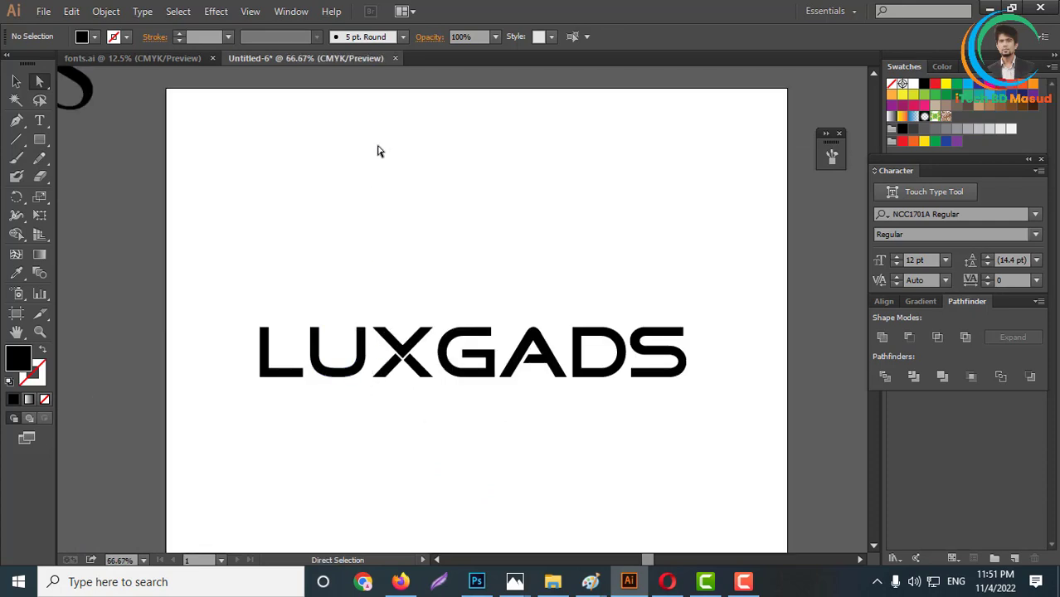
scroll(496, 287, "up", 4)
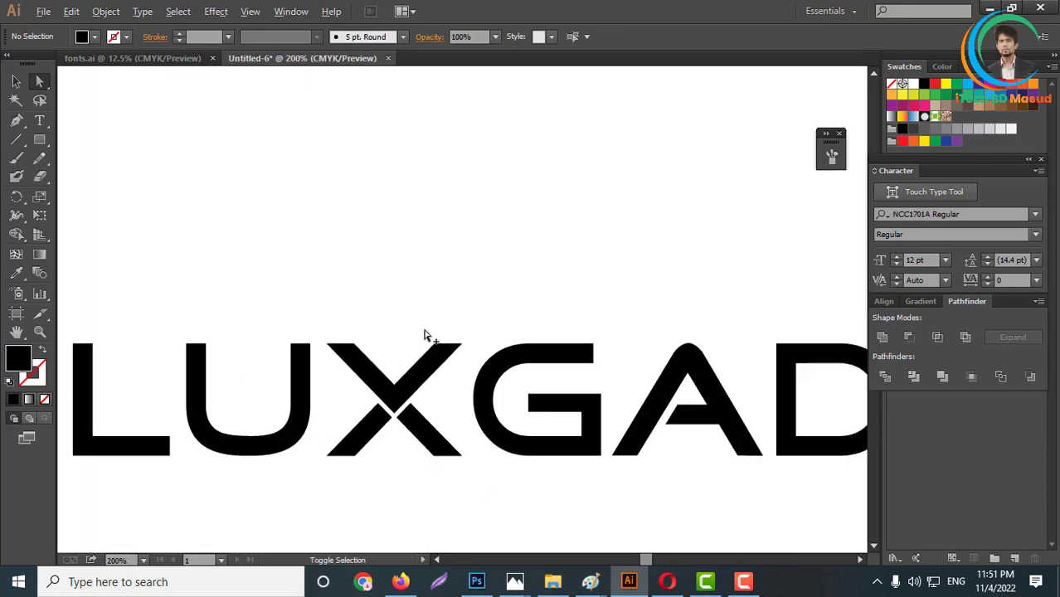
scroll(378, 407, "down", 2)
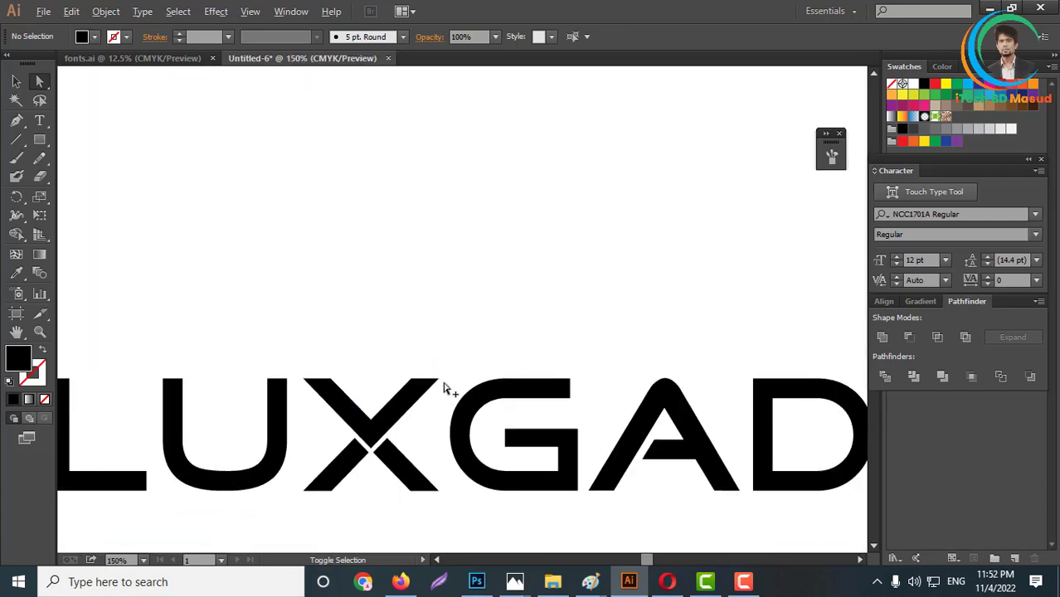
scroll(386, 421, "down", 2)
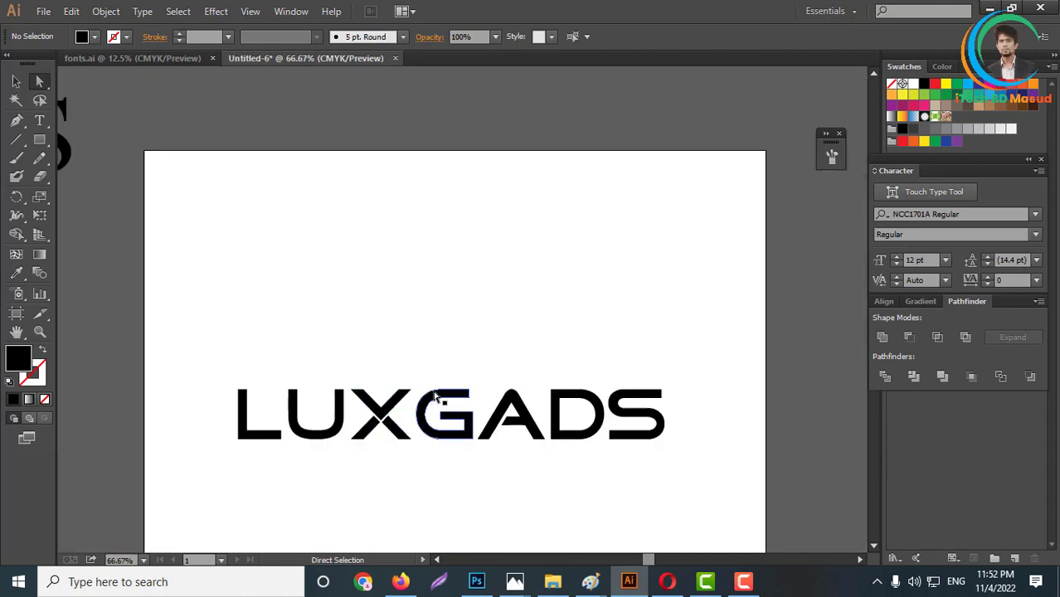
- Extend the V's right arm diagonally up over the G by moving its two end anchors, forming a check mark
scroll(428, 386, "up", 2)
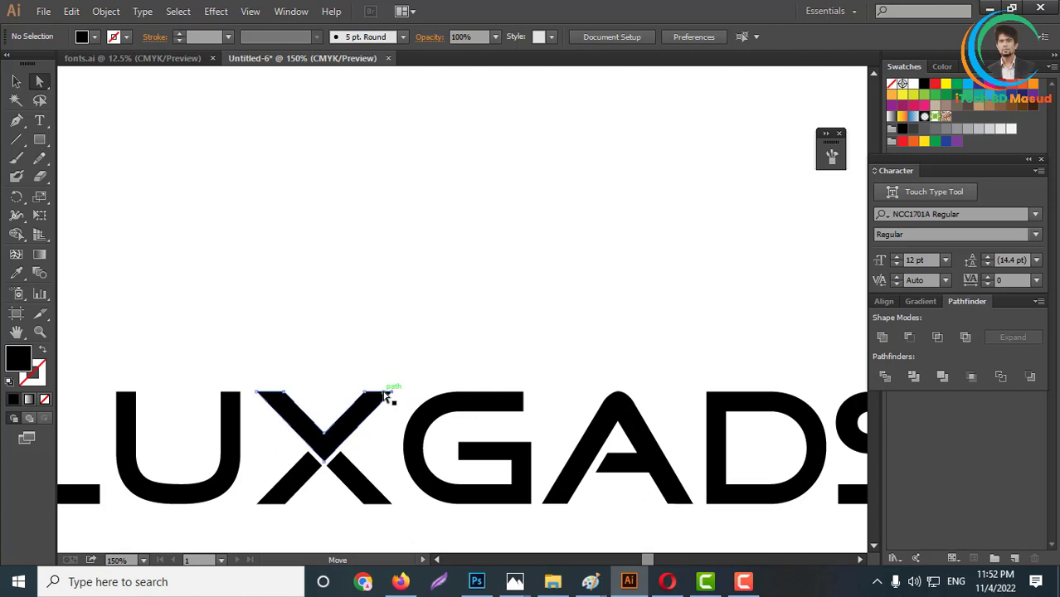
left_click_drag(386, 397, 520, 258)
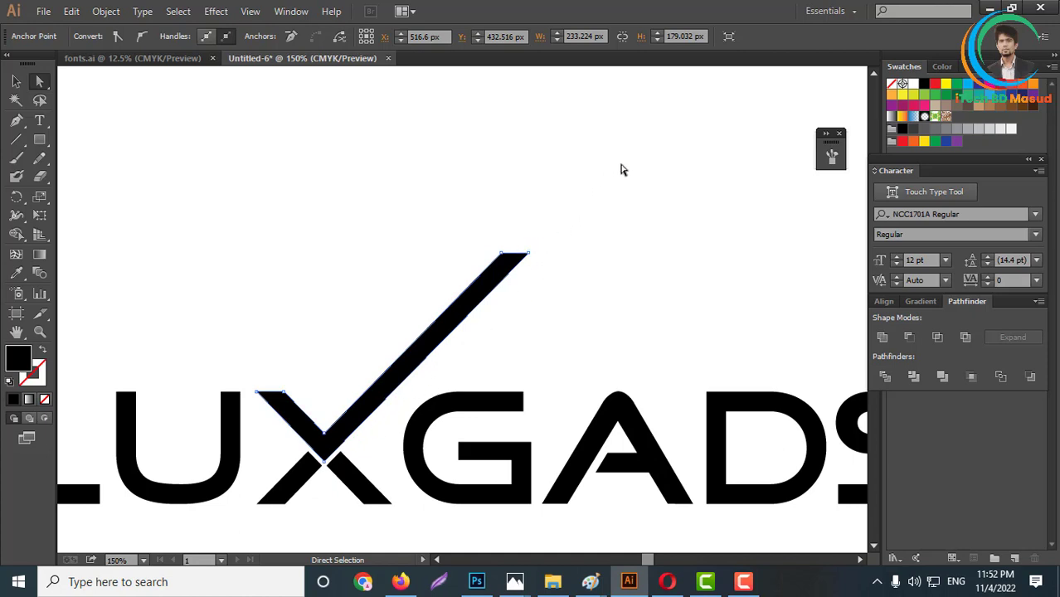
left_click(565, 286)
- Shorten the check mark's long arm and bring its two end anchors together into a single sharp point
scroll(524, 264, "up", 1)
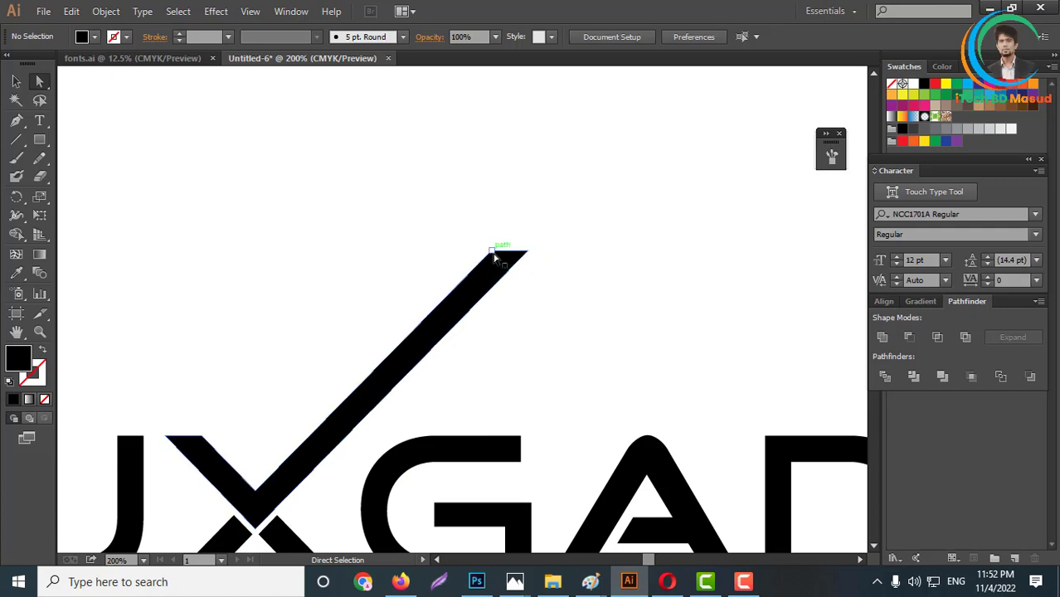
mouse_move(508, 258)
left_mouse_down()
mouse_move(443, 322)
mouse_move(475, 336)
mouse_move(424, 325)
mouse_move(461, 326)
left_mouse_up()
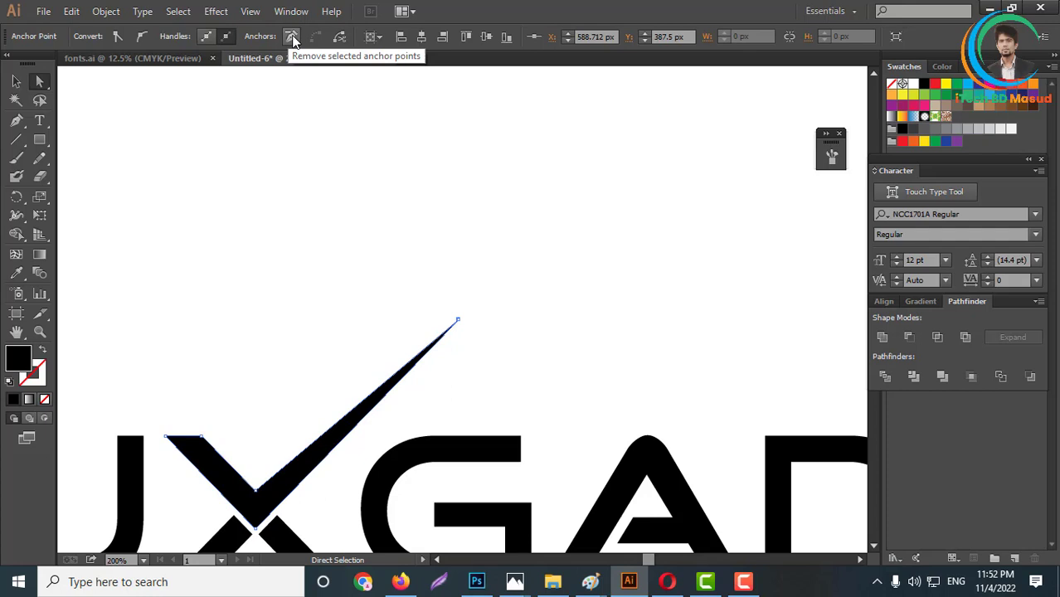
left_click(573, 331)
scroll(449, 256, "down", 5)
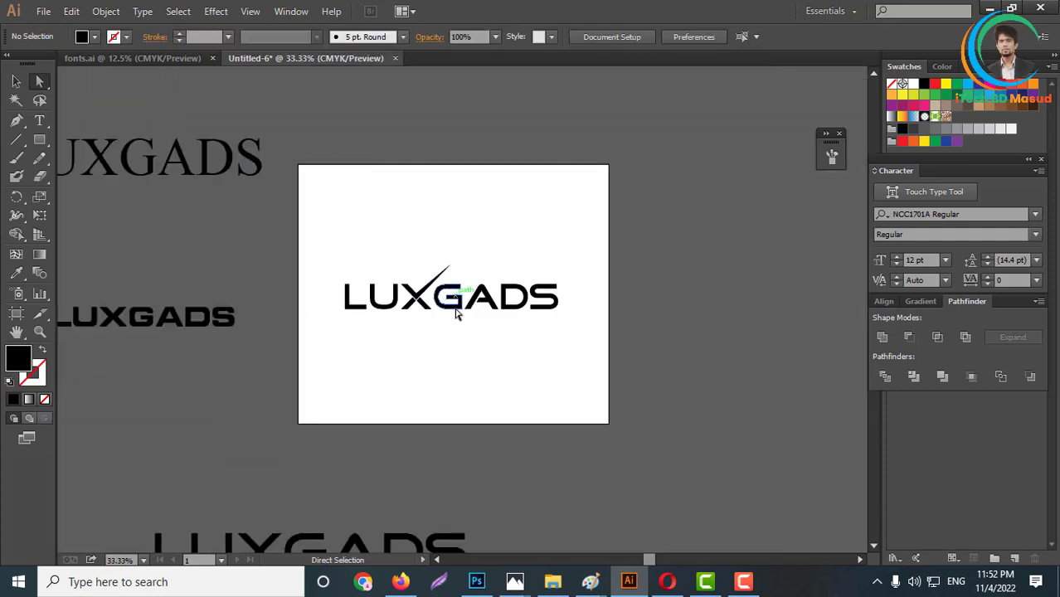
- Select all letters of the LUXGADS wordmark with the check-mark X and group them
left_click_drag(455, 308, 456, 253)
scroll(457, 254, "up", 2)
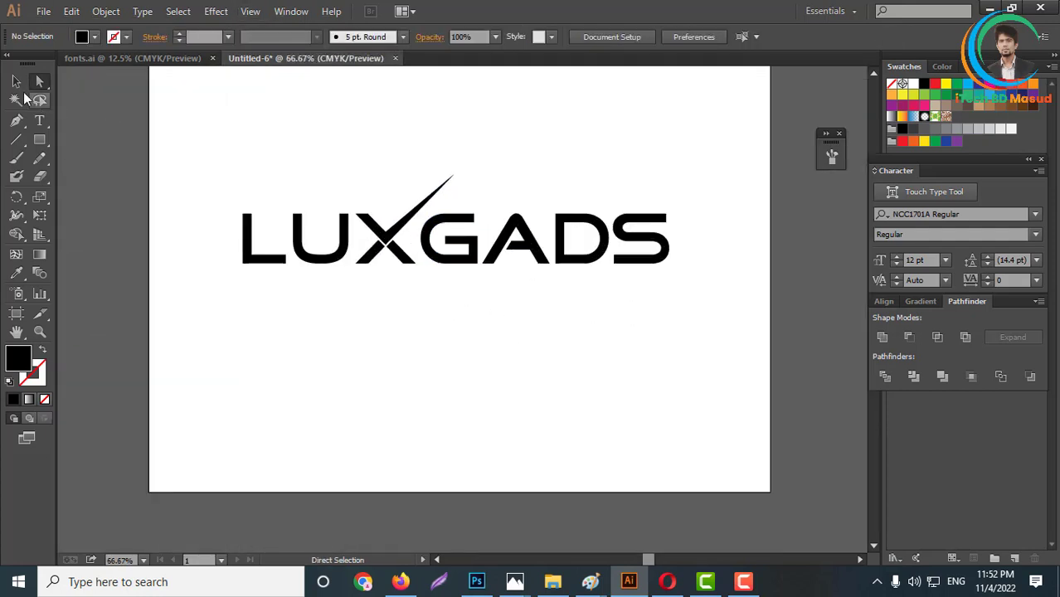
left_click(16, 81)
scroll(264, 209, "up", 1)
left_click_drag(217, 206, 771, 359)
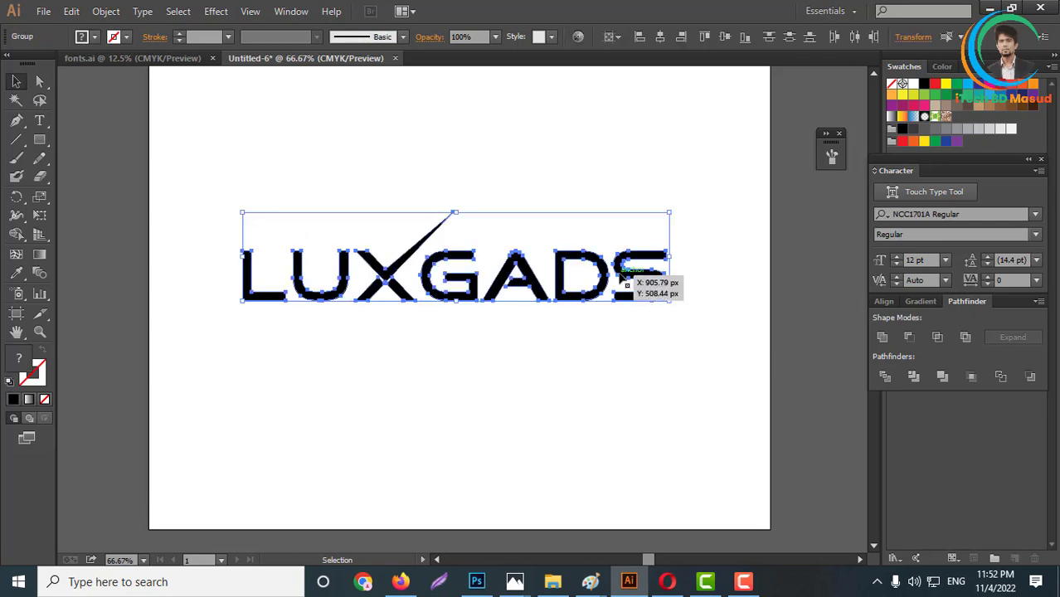
right_click(622, 279)
left_click(679, 345)
left_click(560, 386)
scroll(583, 339, "up", 1)
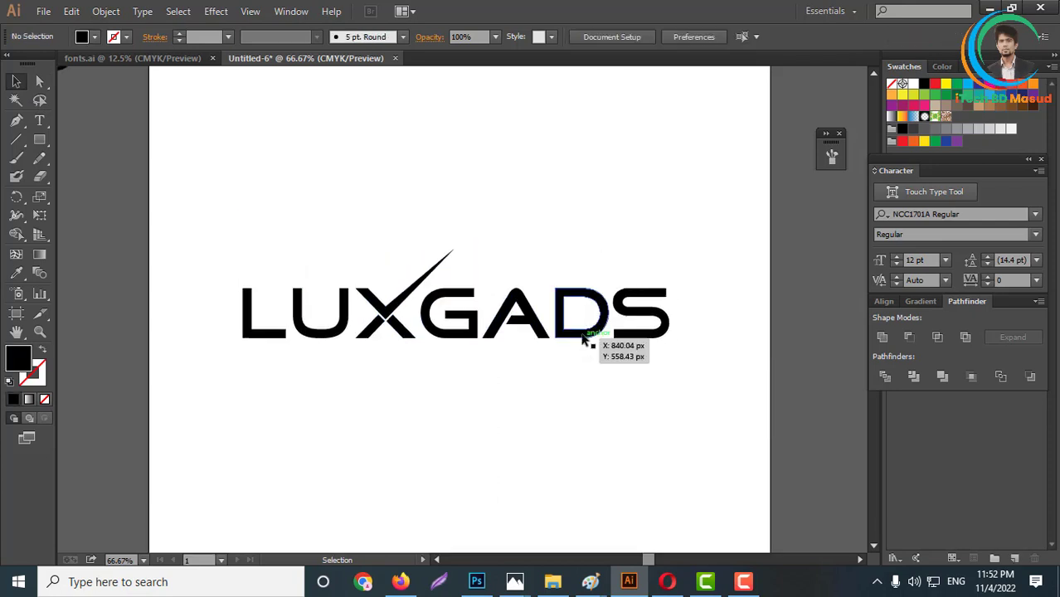
- Move the grouped check-mark LUXGADS logo to the upper part of the artboard
scroll(583, 338, "down", 2)
left_click_drag(591, 333, 599, 238)
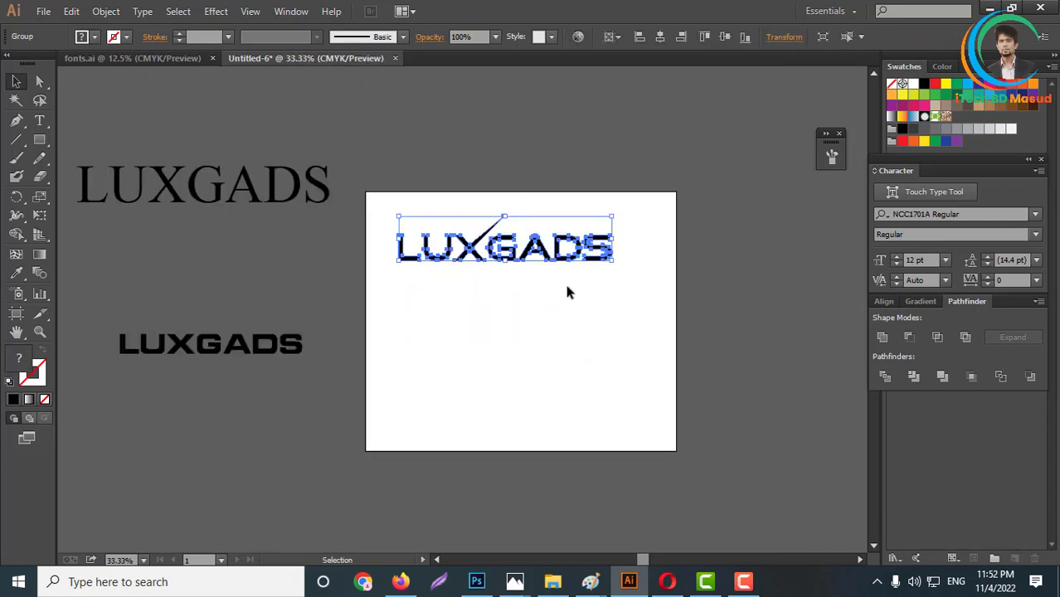
scroll(542, 282, "up", 2)
scroll(457, 265, "down", 2)
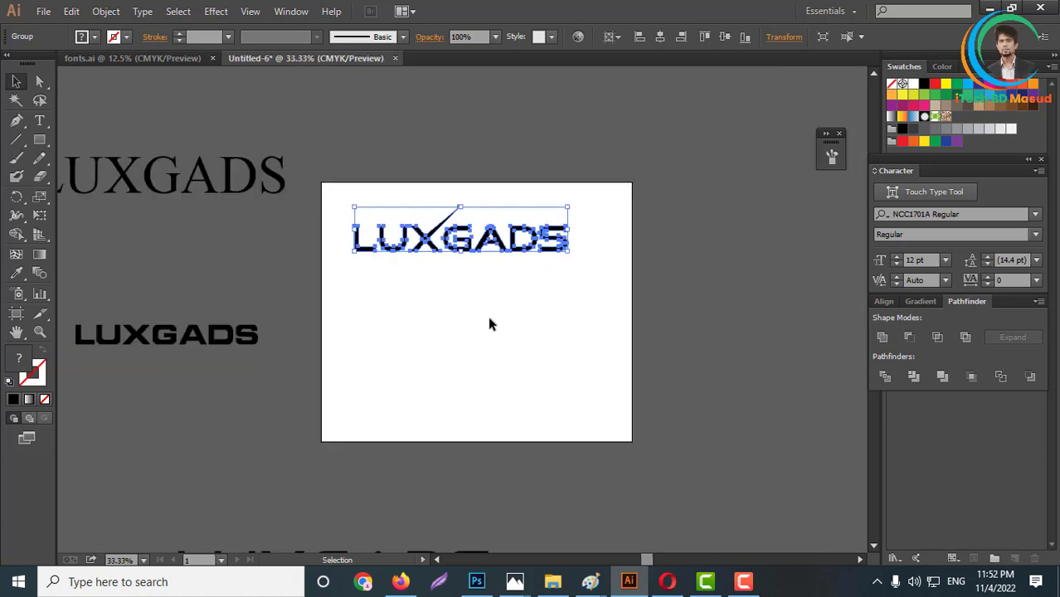
left_click(490, 319)
- Bring the bolder LUXGADS wordmark from outside onto the artboard and place it well below the check-mark logo
left_click_drag(235, 351, 538, 355)
scroll(518, 356, "up", 1)
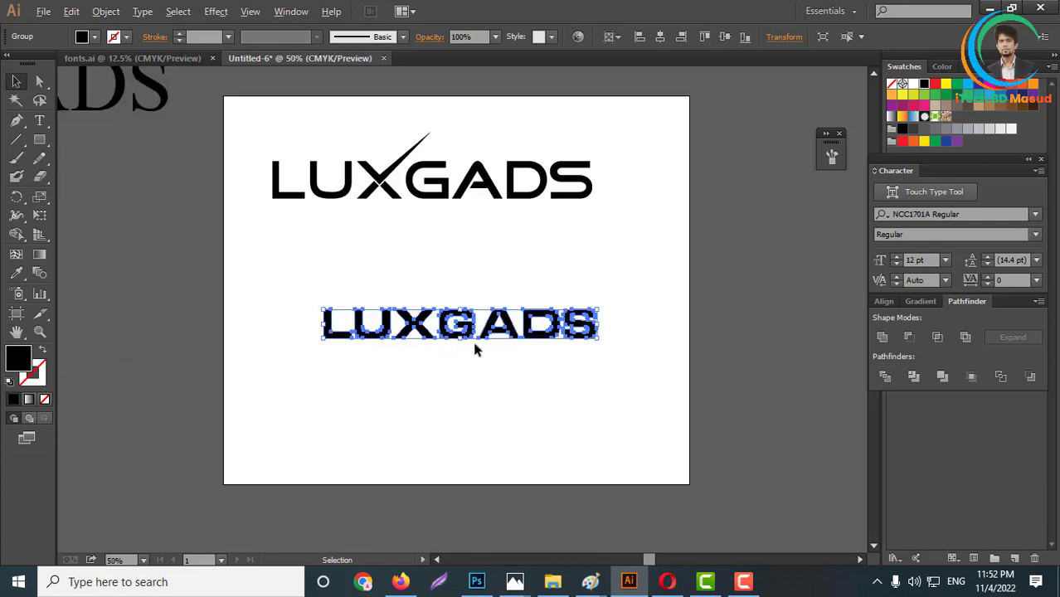
scroll(474, 346, "up", 2)
scroll(498, 385, "up", 1)
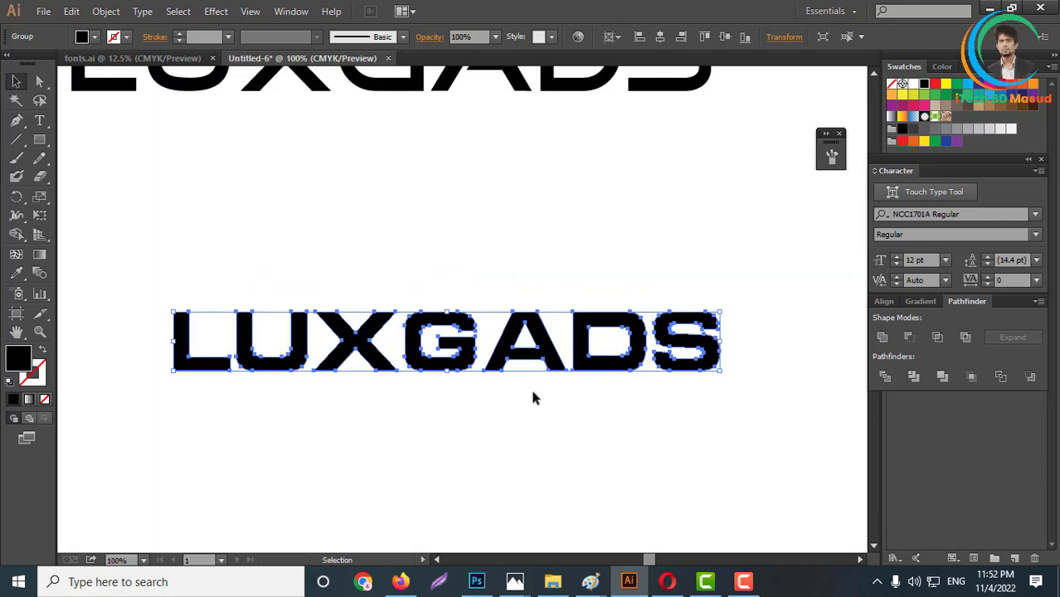
left_click_drag(459, 371, 453, 454)
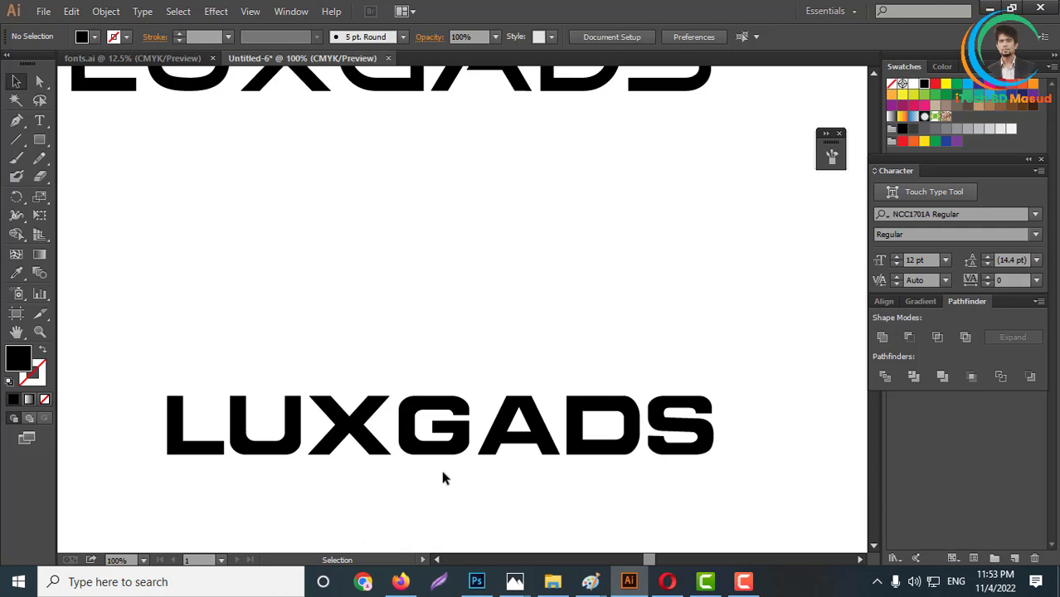
- Add the text LG in NCC1701A, enlarge it to 322.73 pt, and place it between the two wordmarks
scroll(439, 468, "up", 3)
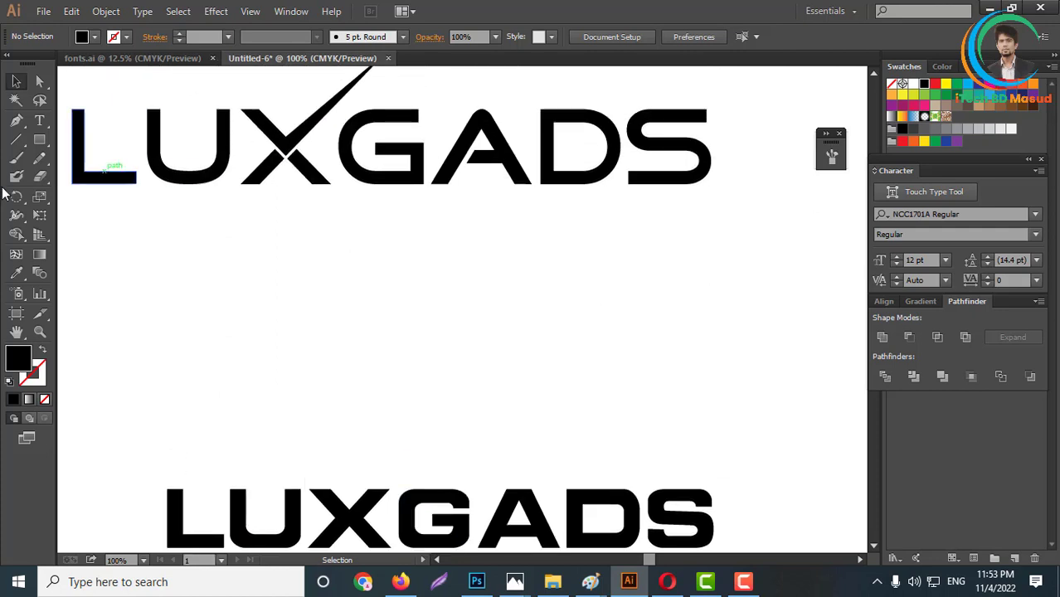
left_click(40, 121)
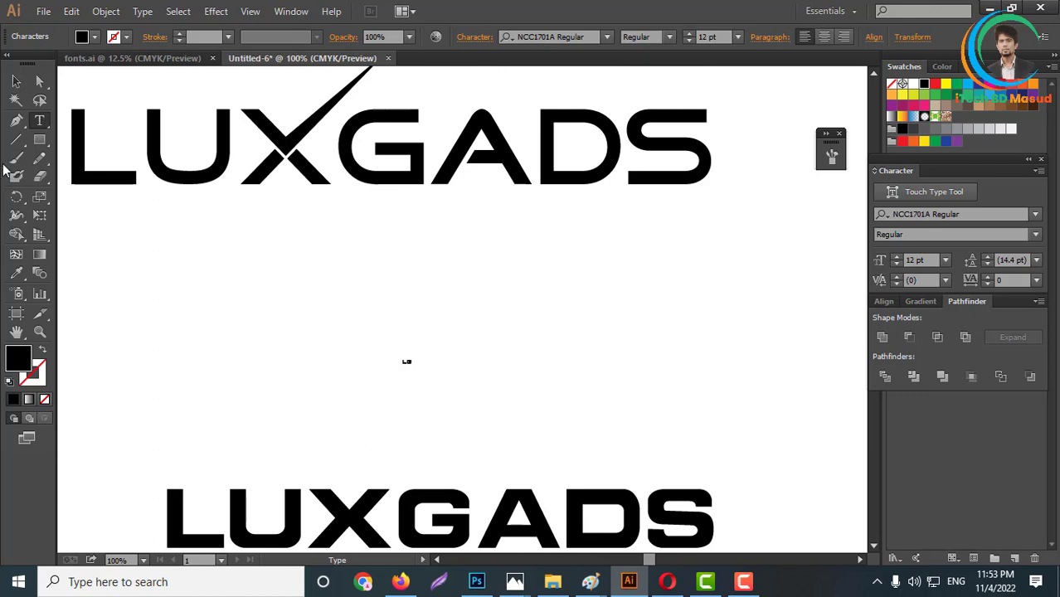
left_click(16, 80)
left_click_drag(413, 367, 529, 489)
left_click_drag(439, 432, 441, 385)
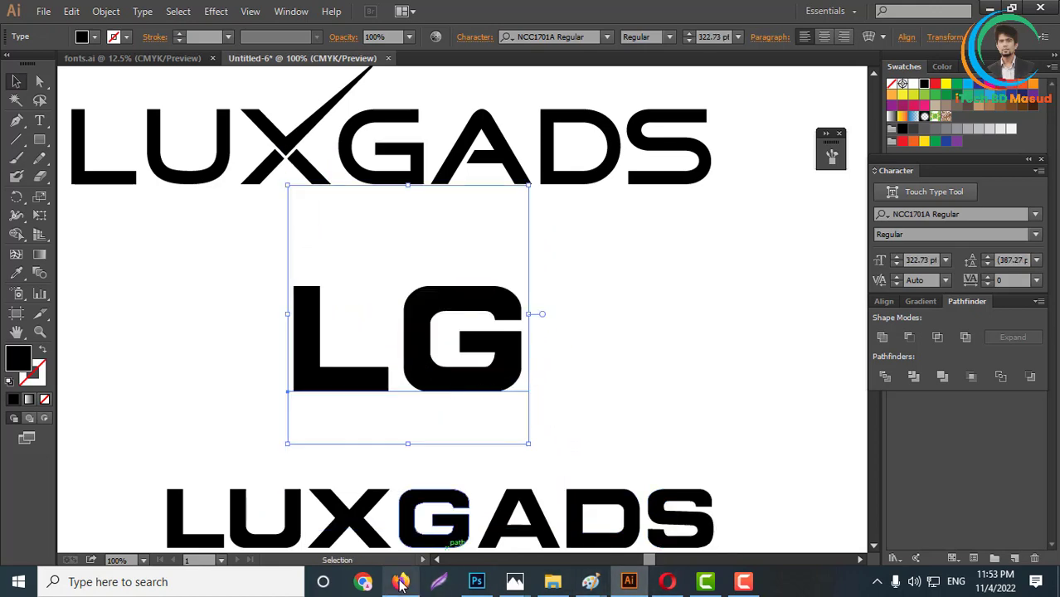
- Switch to the LUXGADS contest page in Opera and examine the rated entries, including a closer look at entry #414
left_click(668, 583)
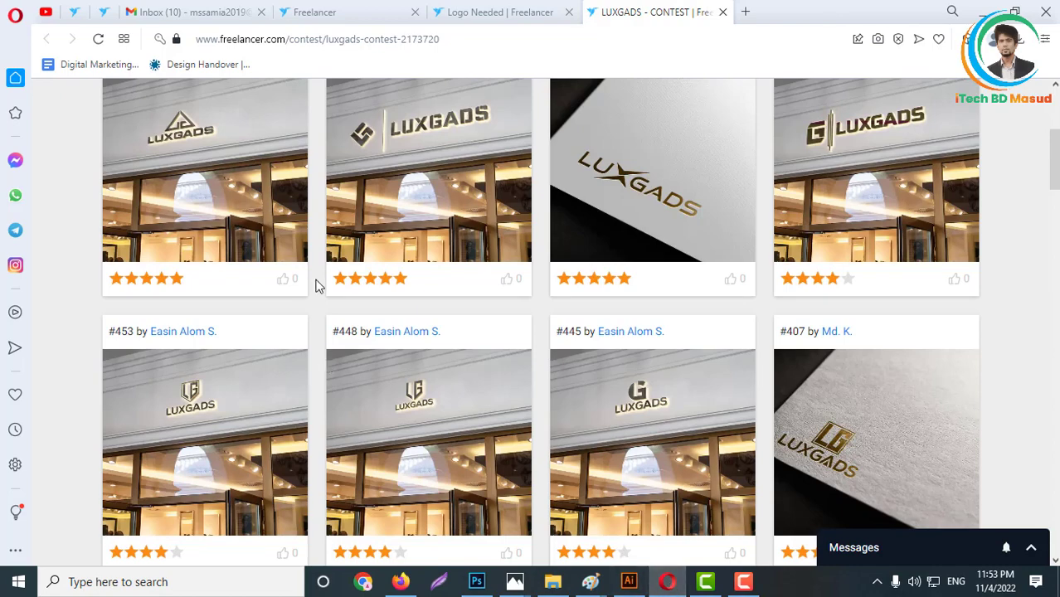
scroll(332, 332, "up", 3)
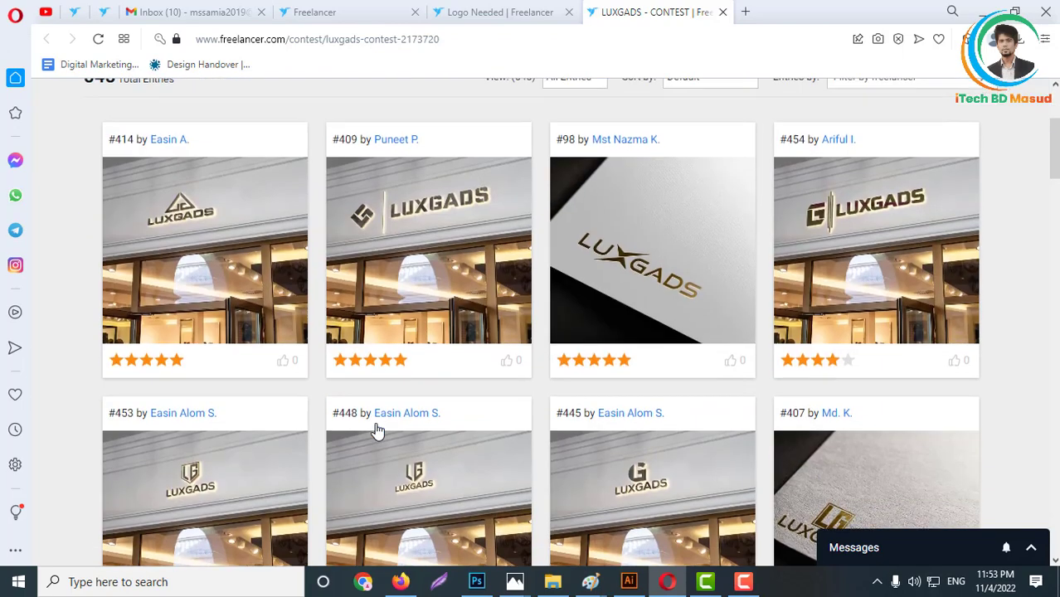
scroll(373, 423, "down", 2)
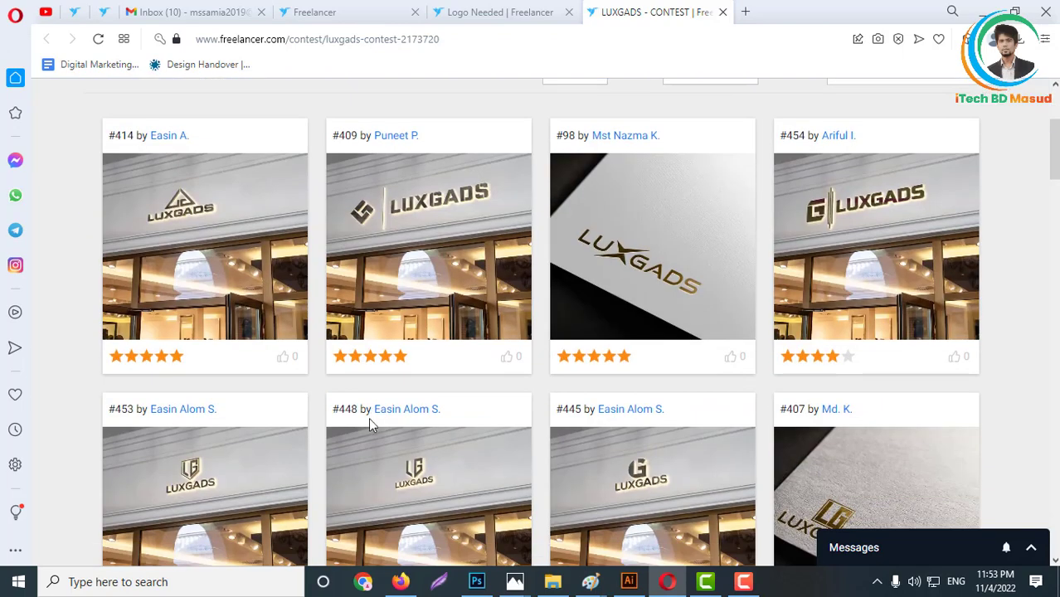
scroll(232, 403, "down", 3)
scroll(231, 405, "up", 3)
scroll(230, 405, "down", 4)
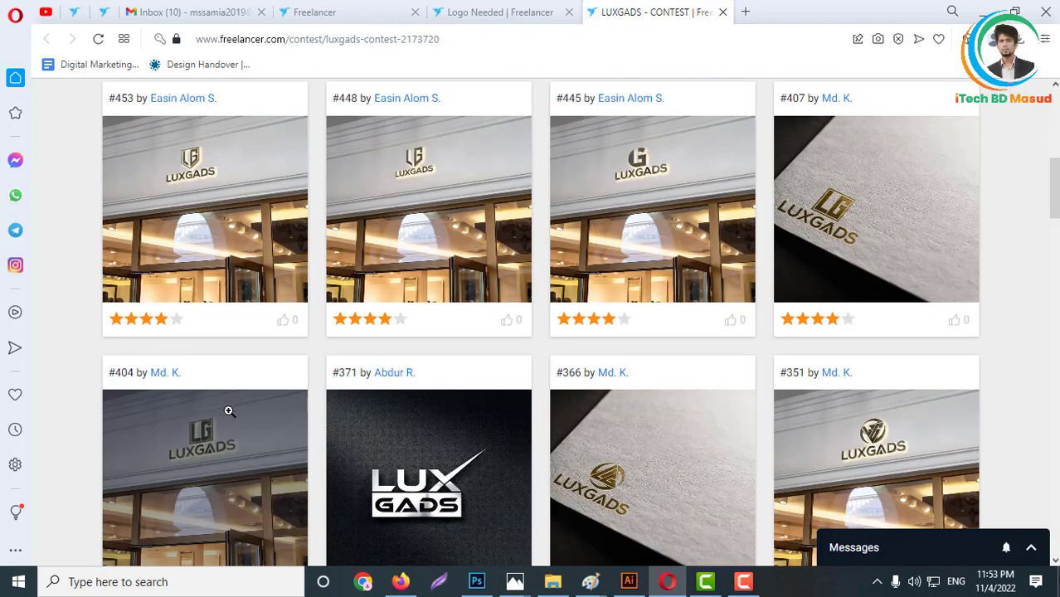
scroll(217, 398, "up", 4)
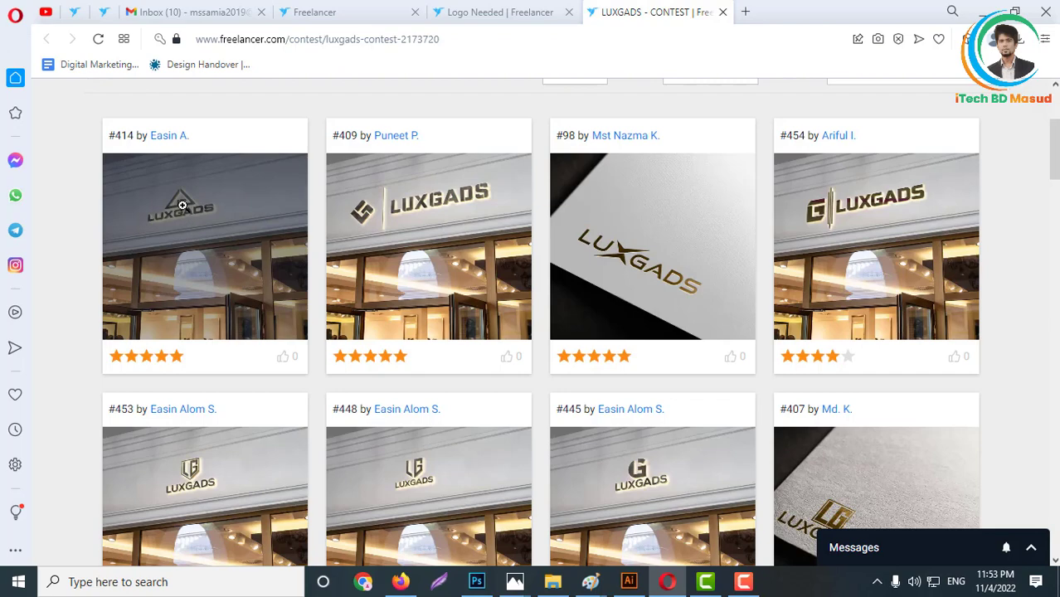
left_click(203, 209)
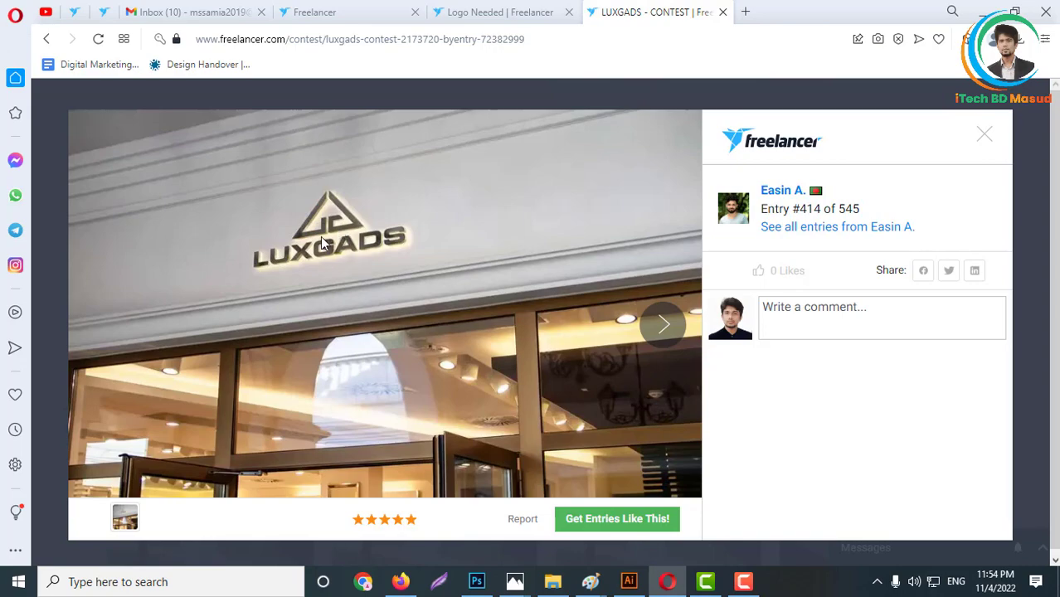
left_click(983, 135)
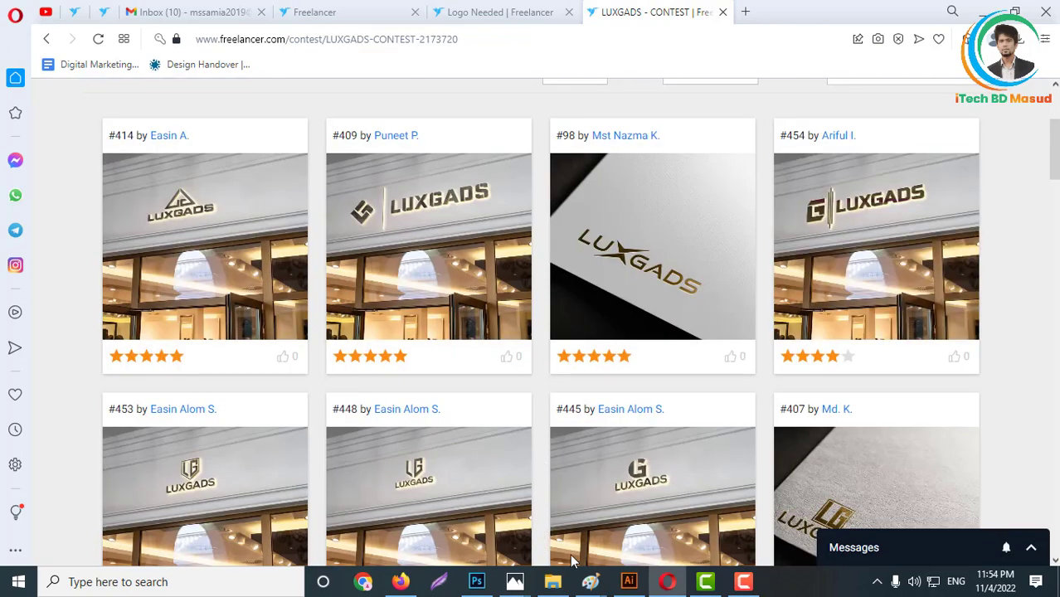
- Return to Illustrator and move the check-mark LUXGADS logo off the artboard, above its upper edge
left_click(629, 581)
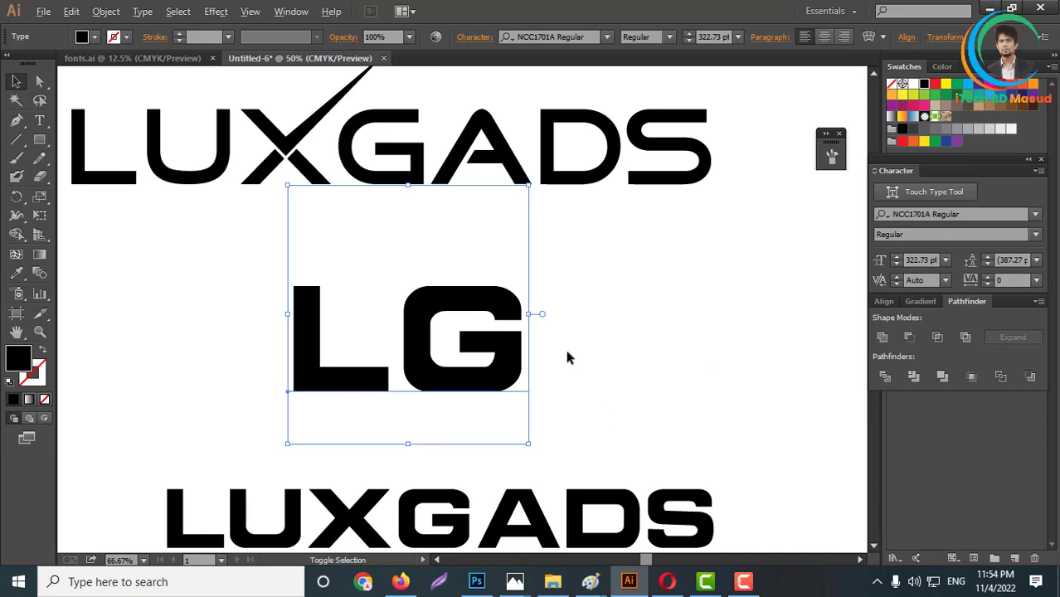
scroll(568, 355, "down", 3)
left_click(590, 356)
left_click(545, 299)
left_click_drag(545, 298, 573, 201)
scroll(496, 376, "up", 2)
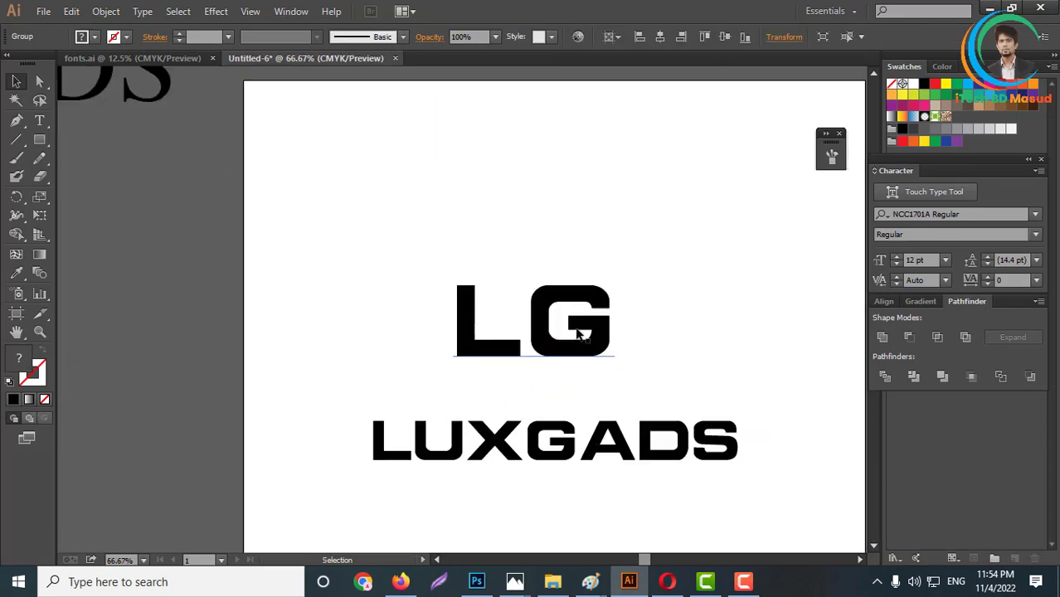
- Move the LG text up from the wordmark, convert it to outlines and ungroup its letters
left_click_drag(572, 354, 565, 283)
right_click(557, 272)
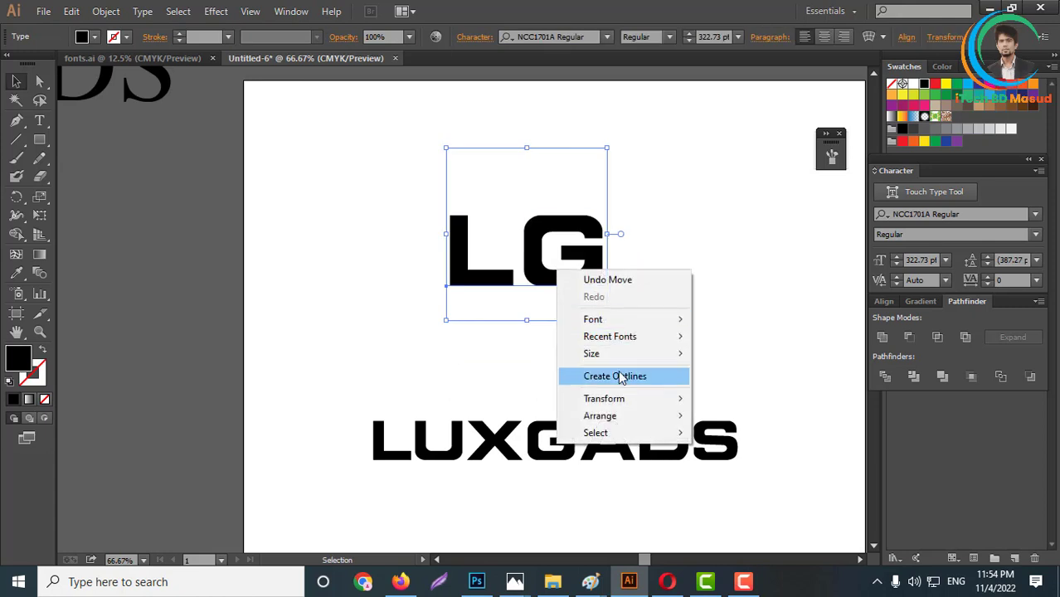
left_click(620, 378)
right_click(550, 255)
left_click(606, 347)
- Delete the outlined L so that only the G remains above the bold wordmark
left_click(571, 287, "shift")
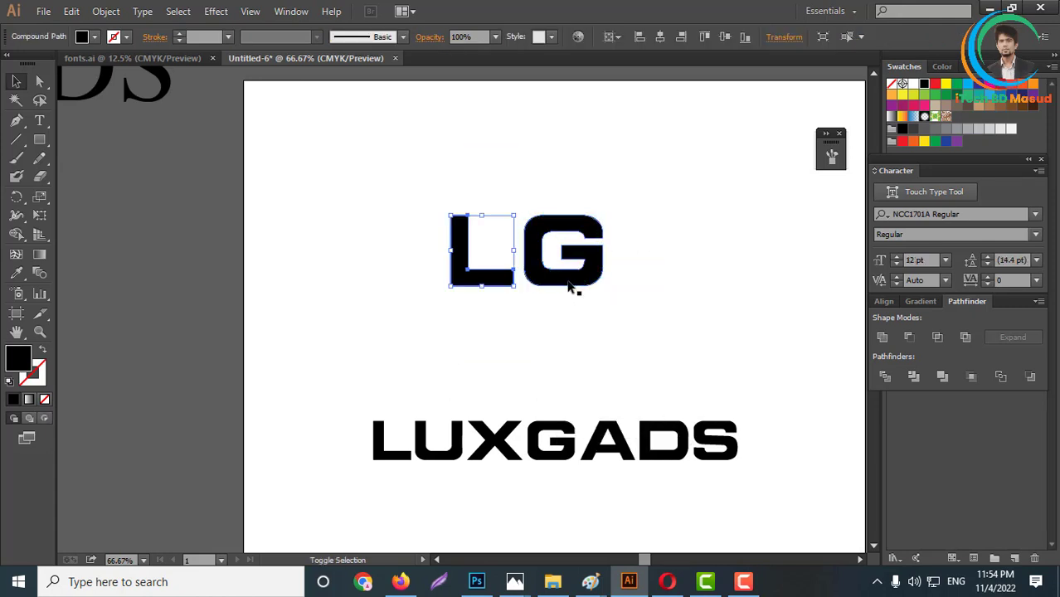
key("Delete")
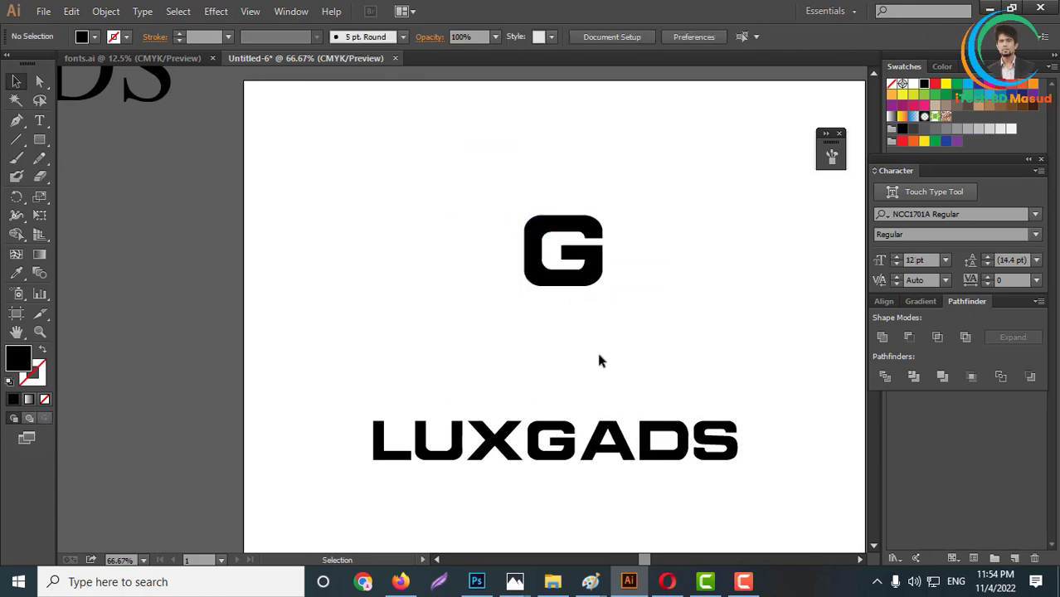
scroll(599, 359, "up", 2)
scroll(586, 374, "up", 2)
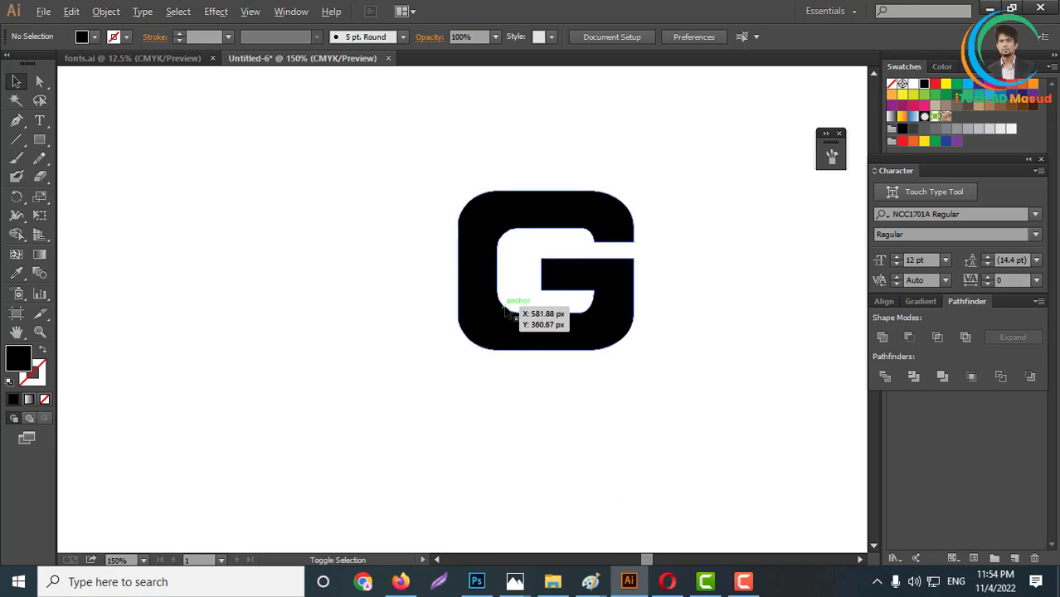
- Draw a rectangle across the upper part of the G's counter, overlapping its rounded corners, and stretch it slightly downward
scroll(509, 301, "up", 2)
scroll(811, 404, "up", 1)
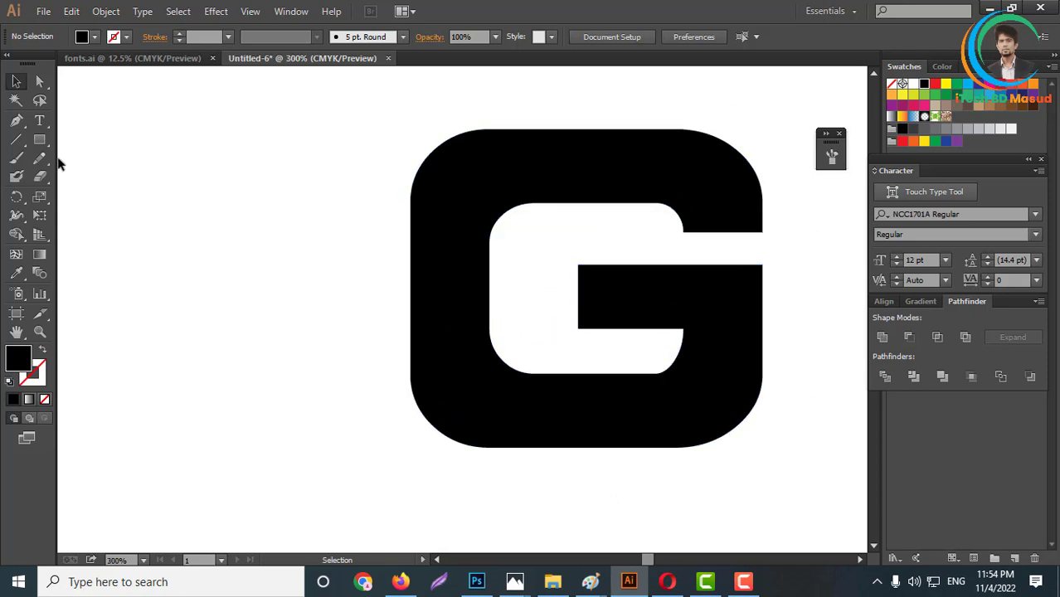
left_click(39, 140)
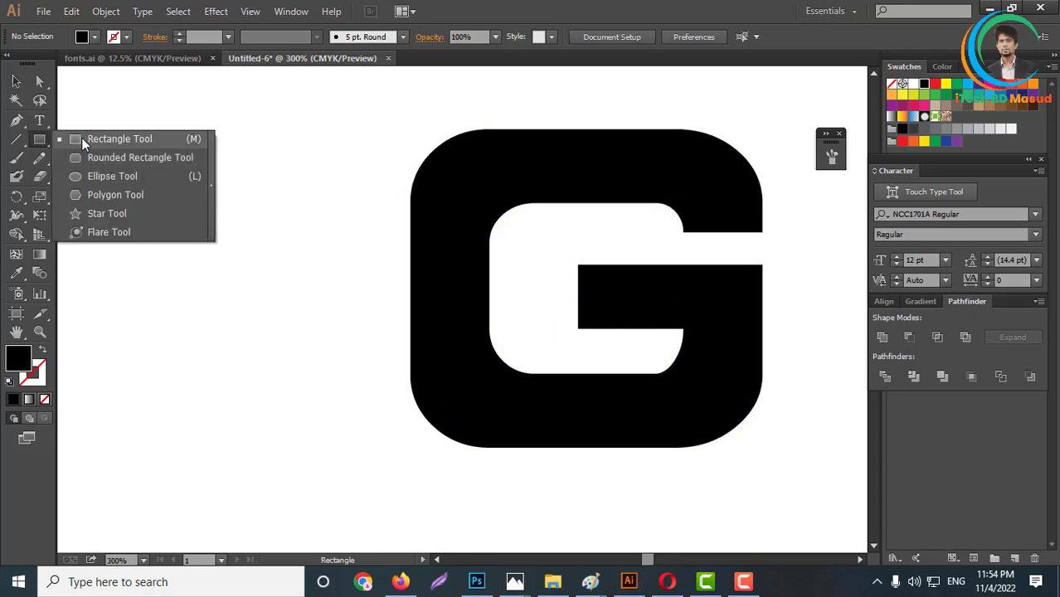
left_click(81, 139)
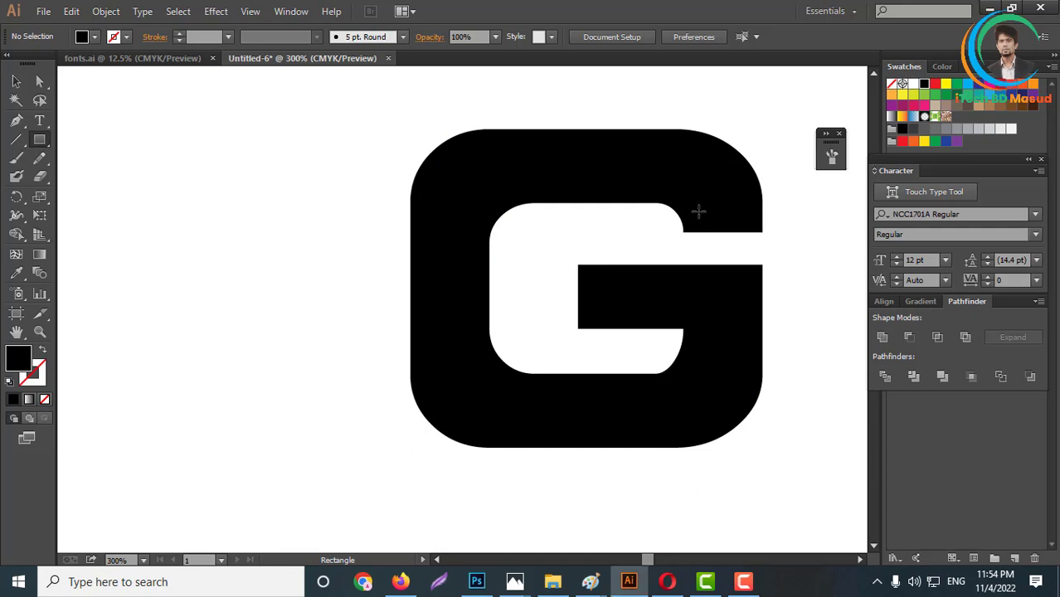
left_click_drag(683, 232, 488, 190)
left_click(15, 81)
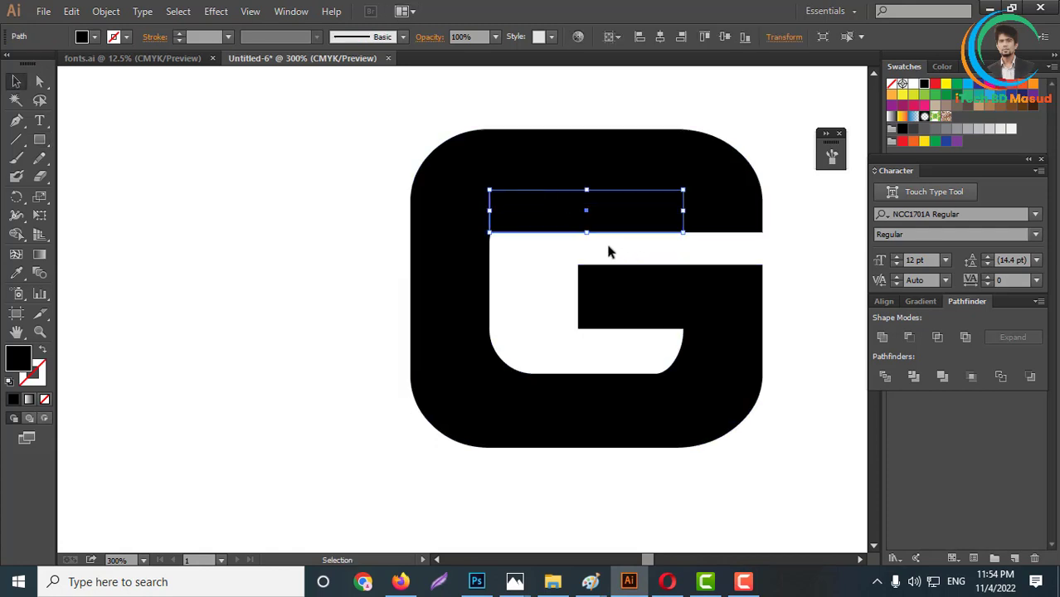
left_click_drag(587, 236, 587, 244)
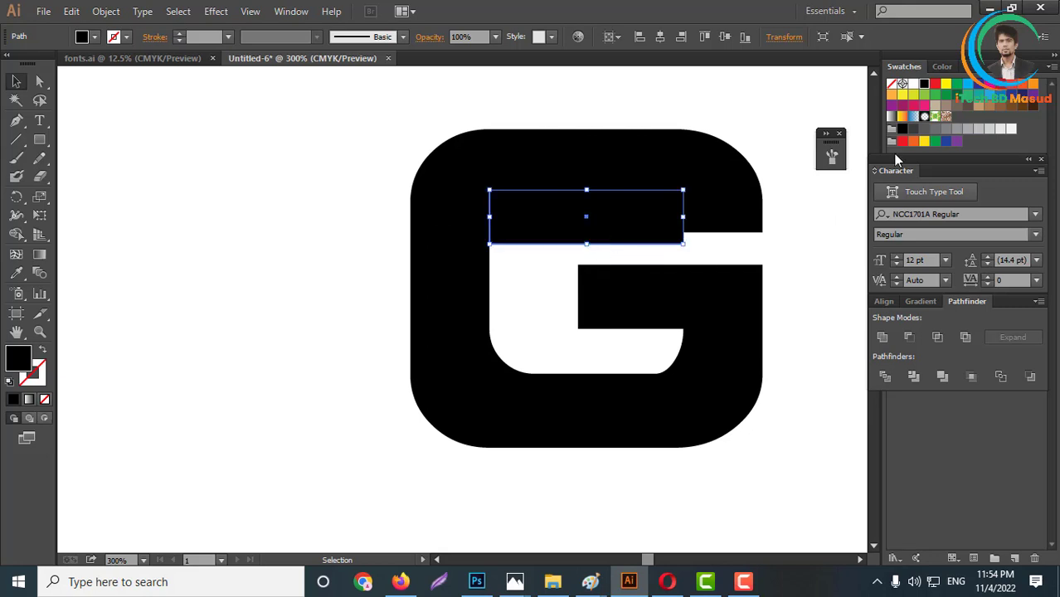
- Subtract the rectangle from the G with Minus Front to square off the counter's upper corners
left_click(40, 81)
left_click(734, 204, "shift")
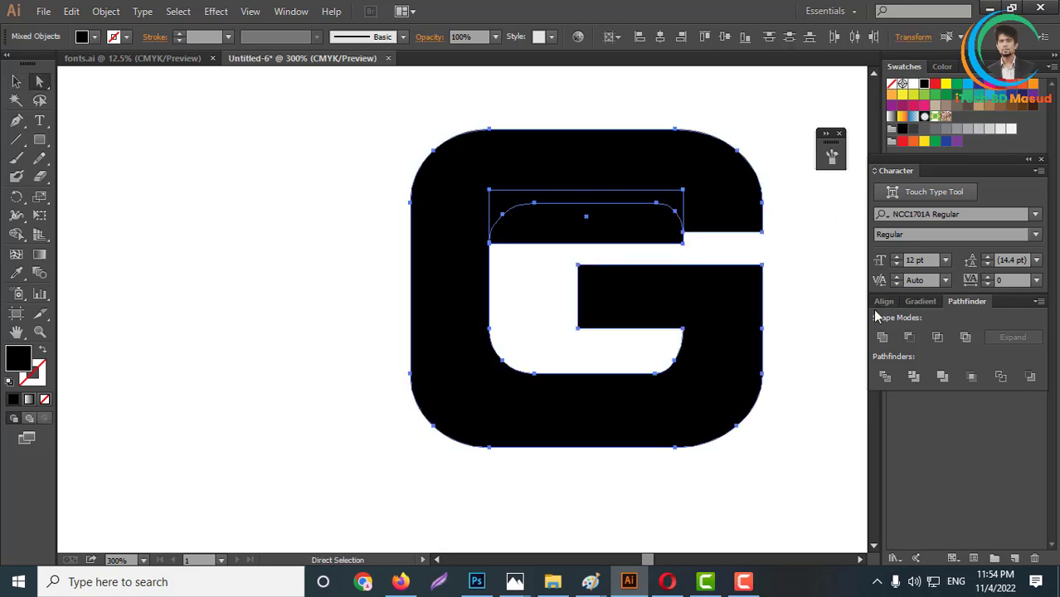
left_click(911, 338)
left_click(748, 458)
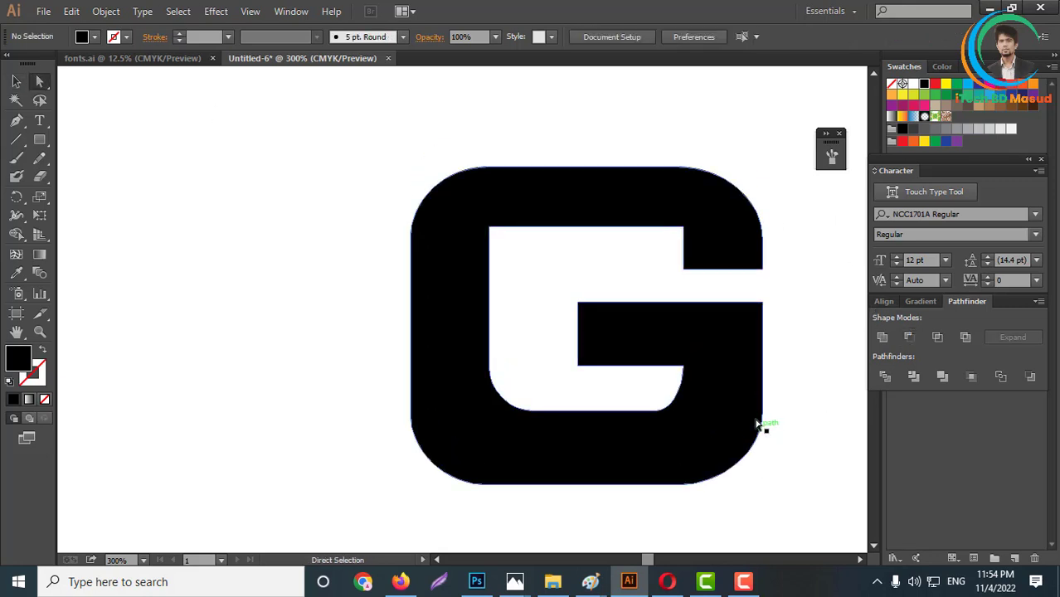
- Draw a rectangle over the whole upper part of the G, from its upper edge down to the end of the upper arm
scroll(764, 428, "up", 1)
left_click(39, 139)
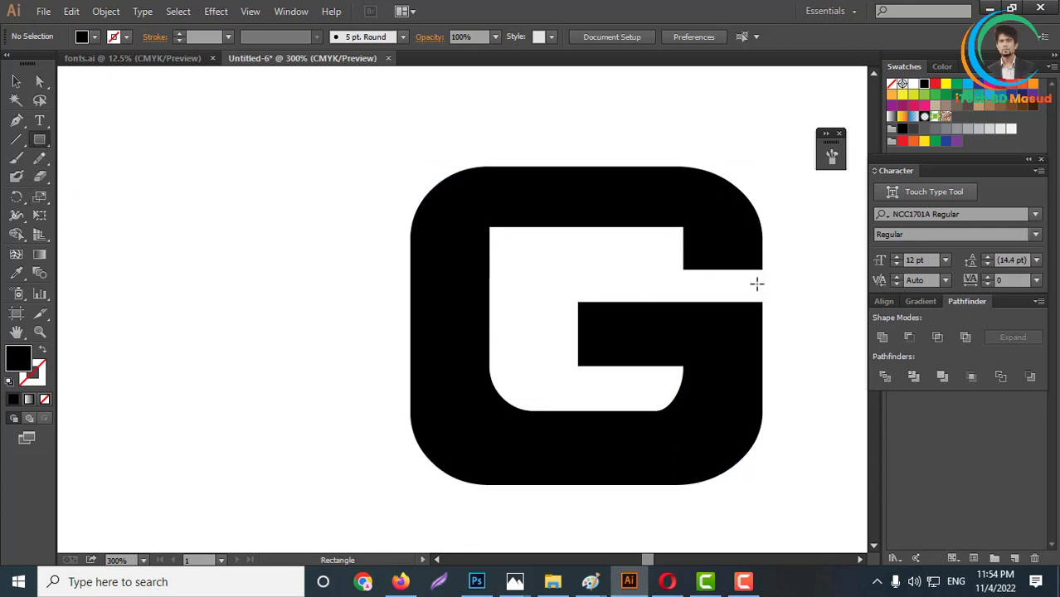
left_click_drag(764, 269, 410, 166)
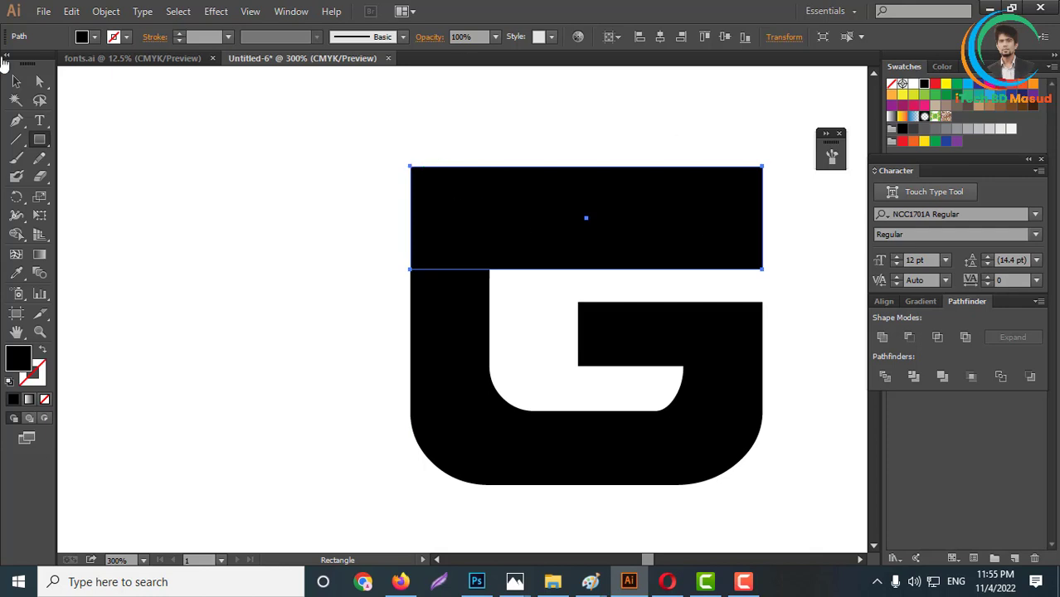
- Remove the rectangle's section covering the G's counter with the Shape Builder tool
left_click(16, 80)
left_click_drag(385, 113, 826, 272)
left_click(16, 234)
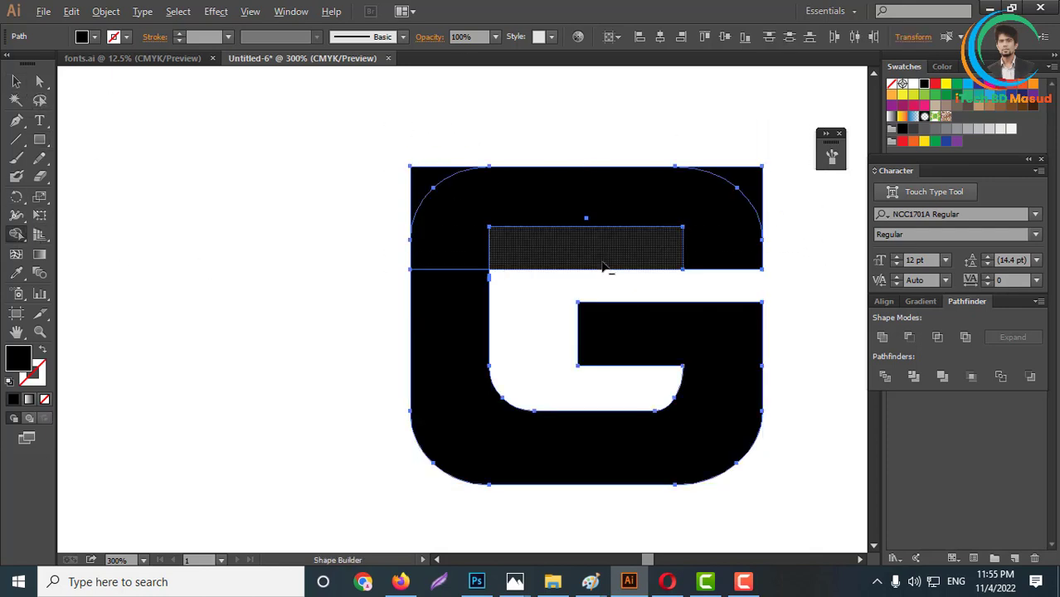
left_click_drag(515, 380, 521, 383)
scroll(590, 331, "up", 1)
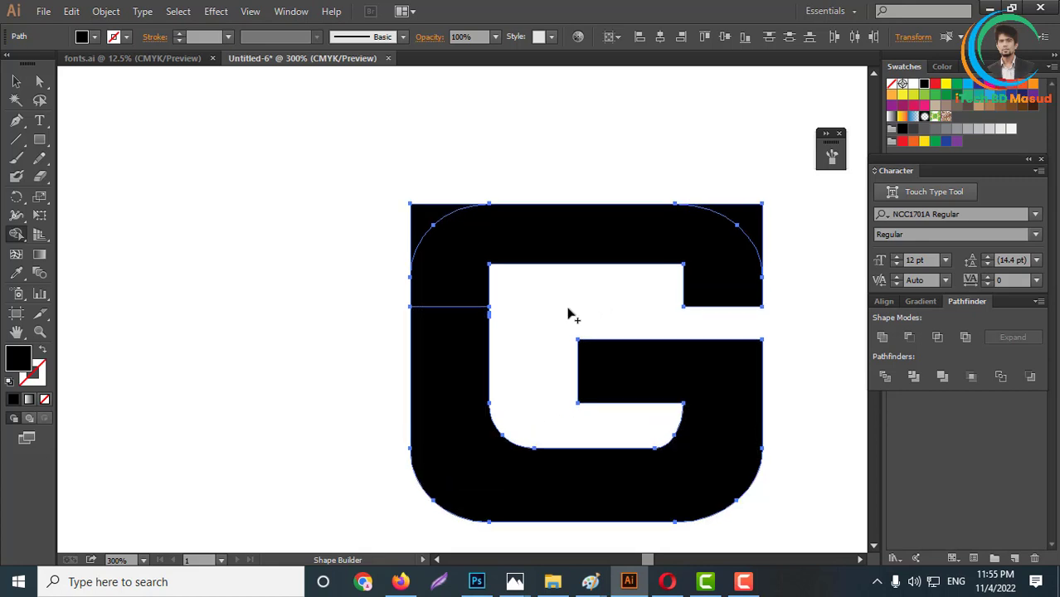
scroll(570, 312, "down", 3)
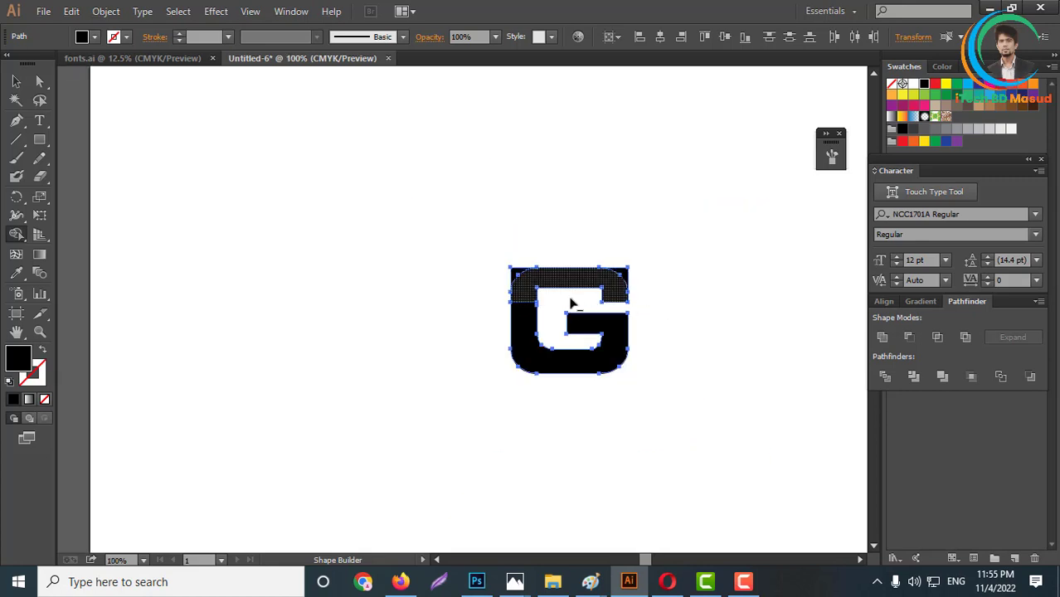
scroll(573, 305, "up", 3)
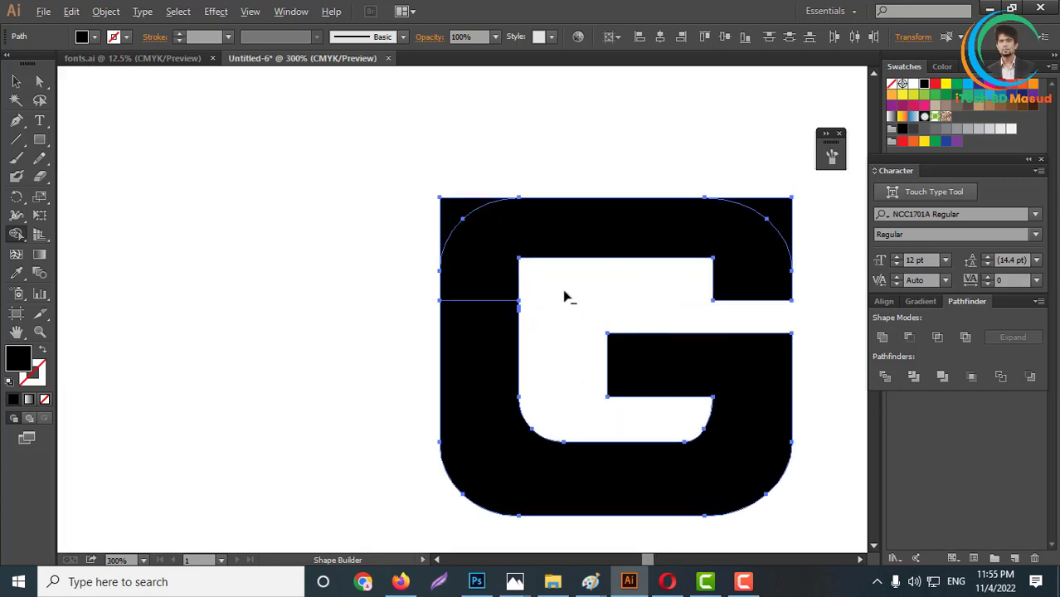
scroll(564, 297, "down", 3)
scroll(695, 307, "up", 2)
- Unite the rectangle pieces with the G into one shape with square upper outer corners
key("v")
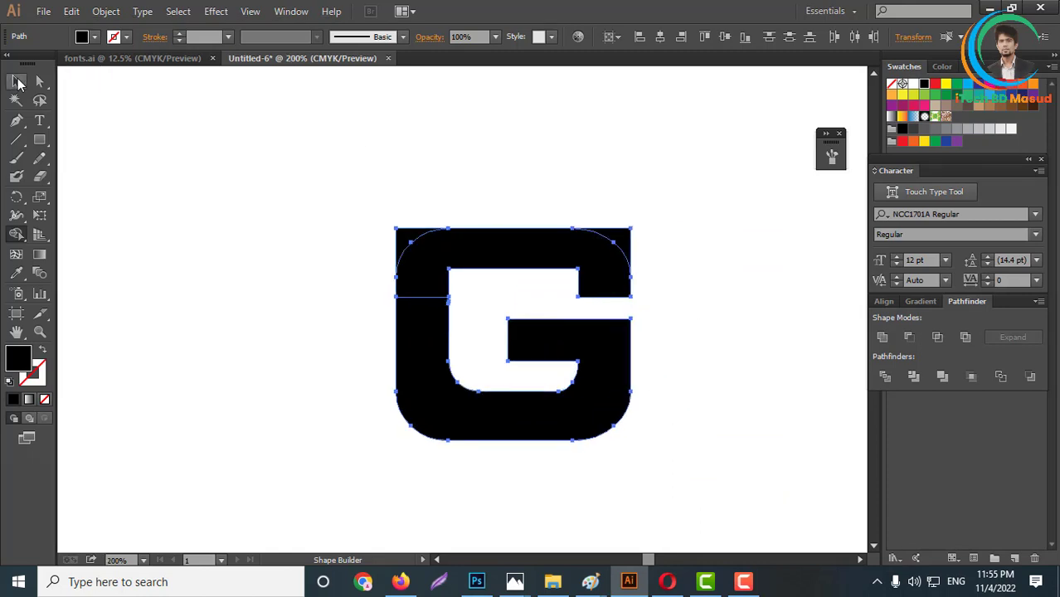
left_click_drag(347, 190, 727, 430)
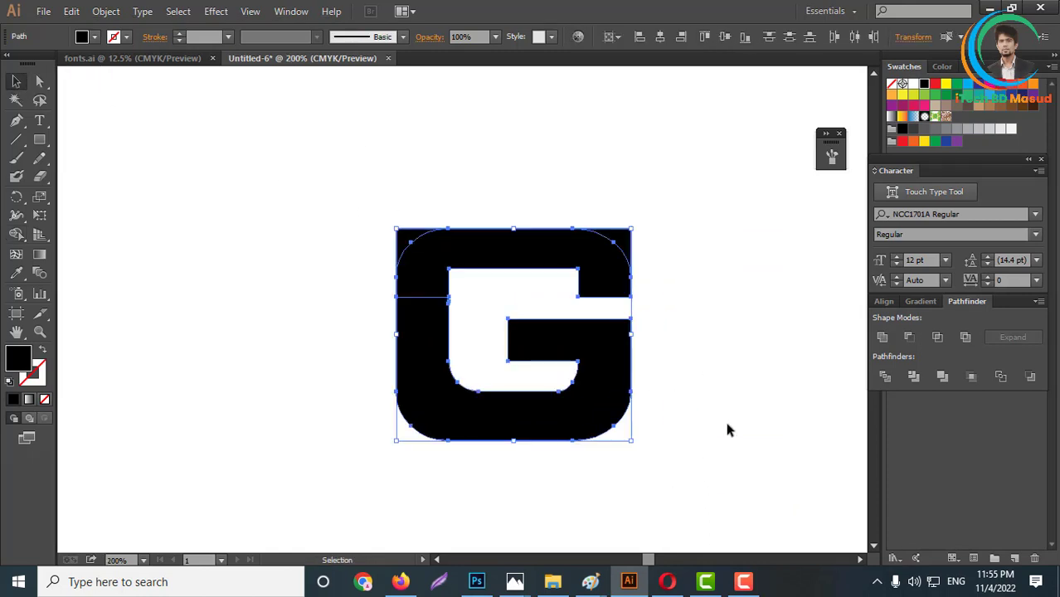
left_click(883, 340)
left_click(723, 357)
scroll(650, 333, "down", 3)
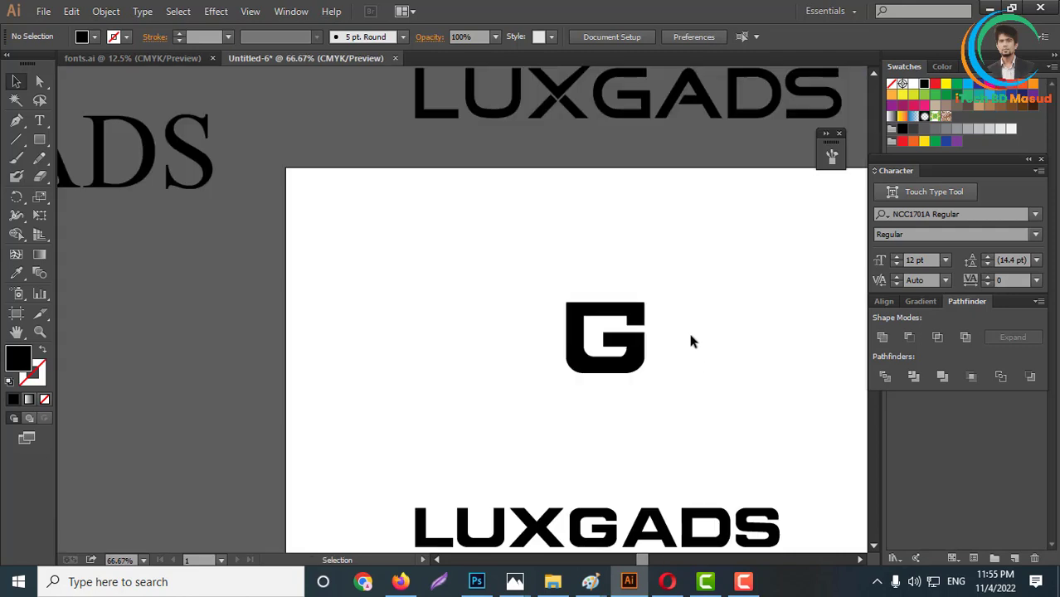
- Lower the end edge of the G's upper arm to narrow the gap above the crossbar
scroll(649, 336, "up", 4)
scroll(655, 341, "up", 1)
key("a")
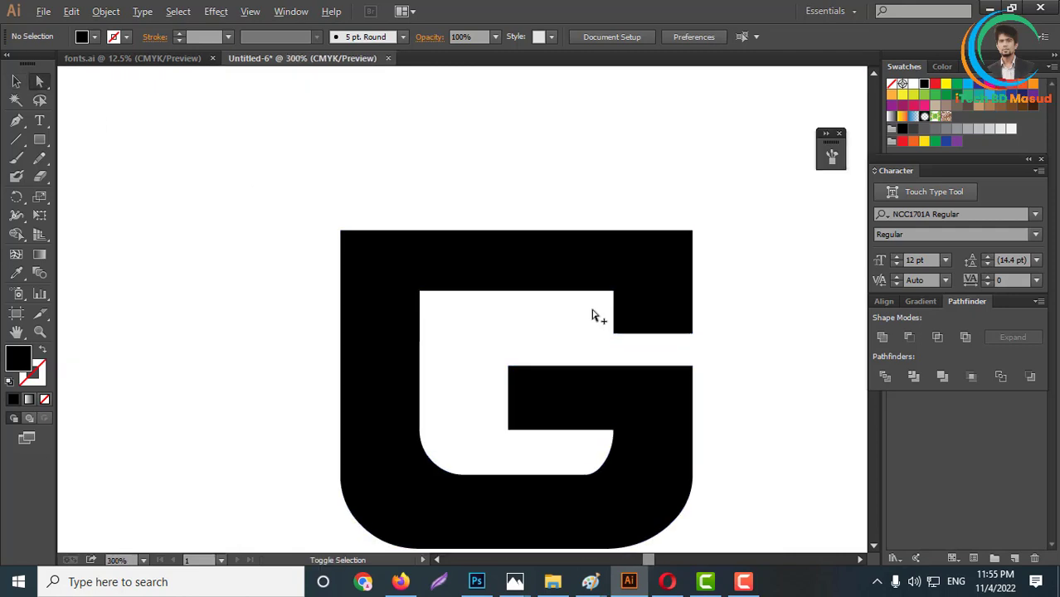
scroll(677, 359, "up", 1)
scroll(670, 332, "down", 2)
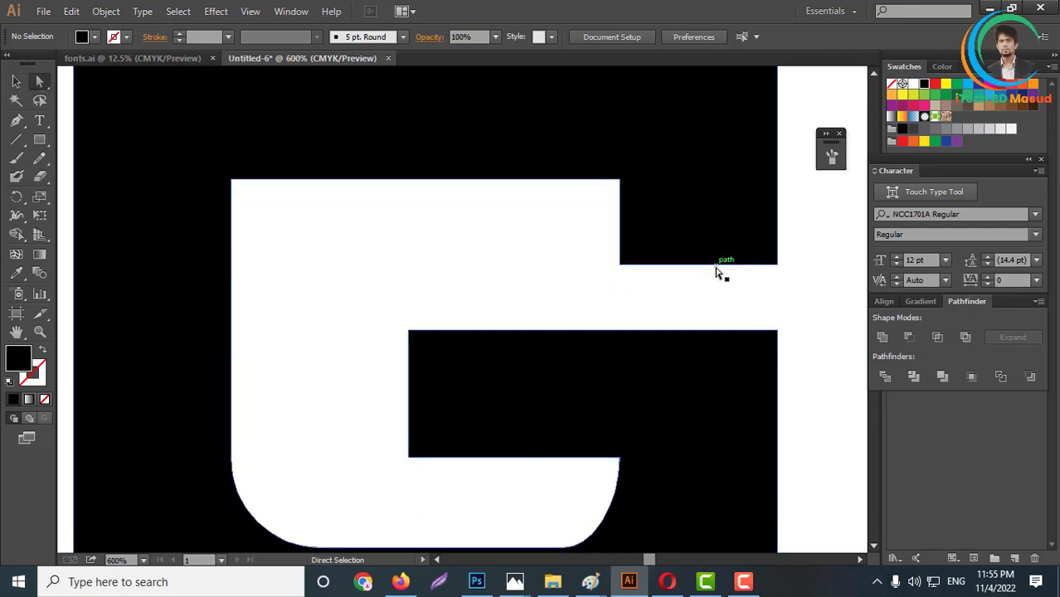
left_click_drag(718, 272, 721, 303)
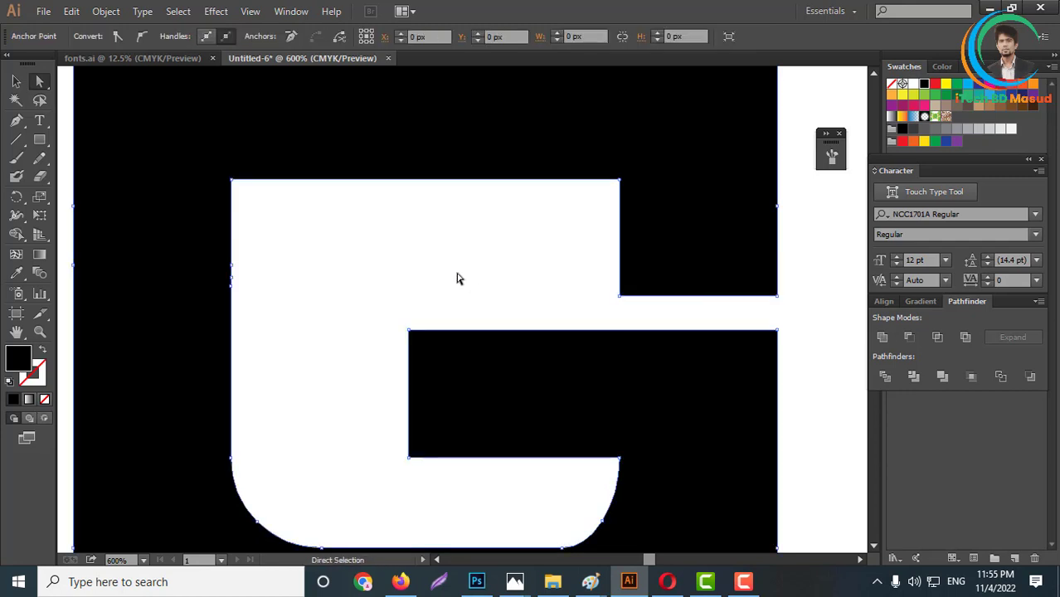
left_click(477, 246)
key("ctrl+1")
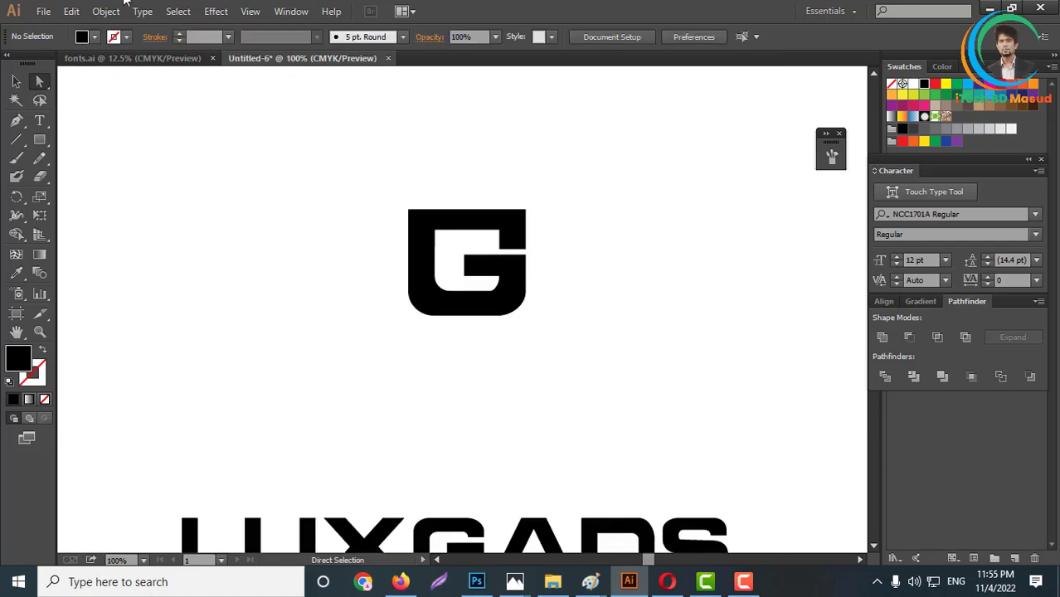
- Draw a rectangle across the G's left stem just below the upper bar and subtract it to cut a horizontal gap
left_click(41, 141)
scroll(437, 237, "up", 3)
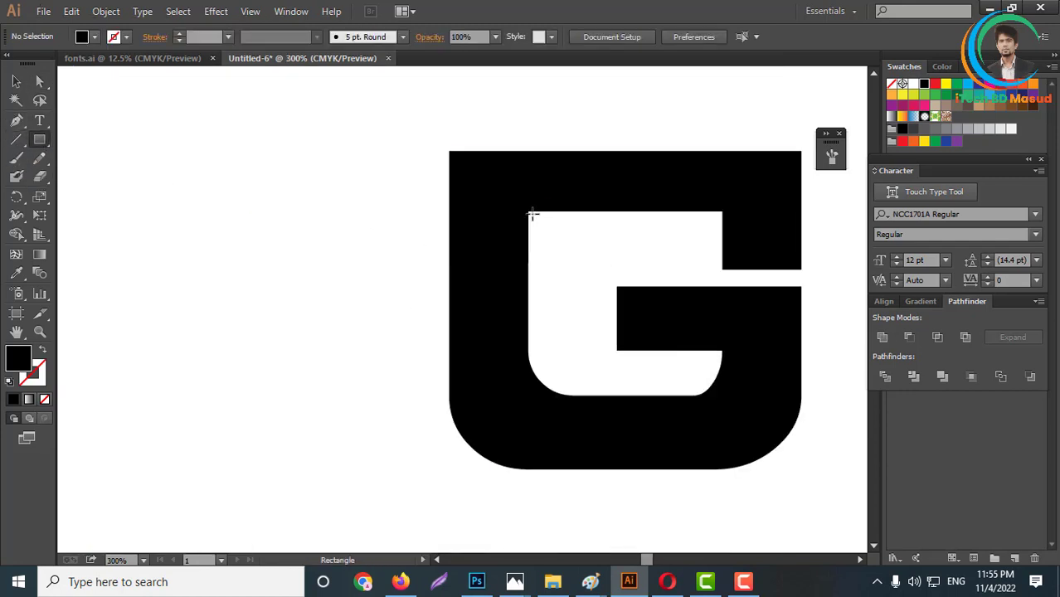
left_click_drag(530, 212, 414, 253)
left_click(39, 81)
left_click(596, 204, "shift")
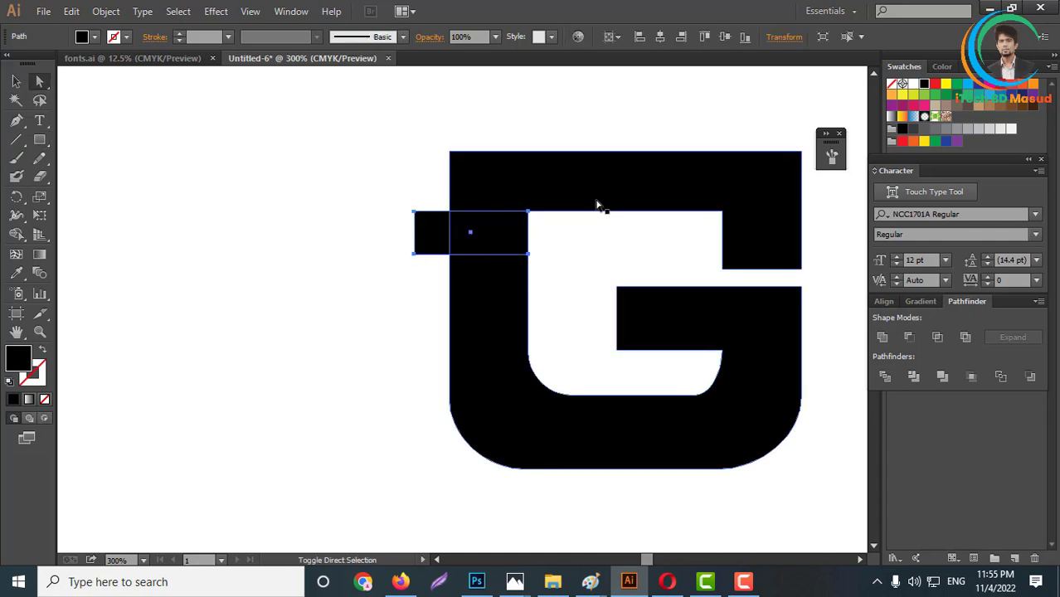
left_click(909, 337)
left_click(331, 402)
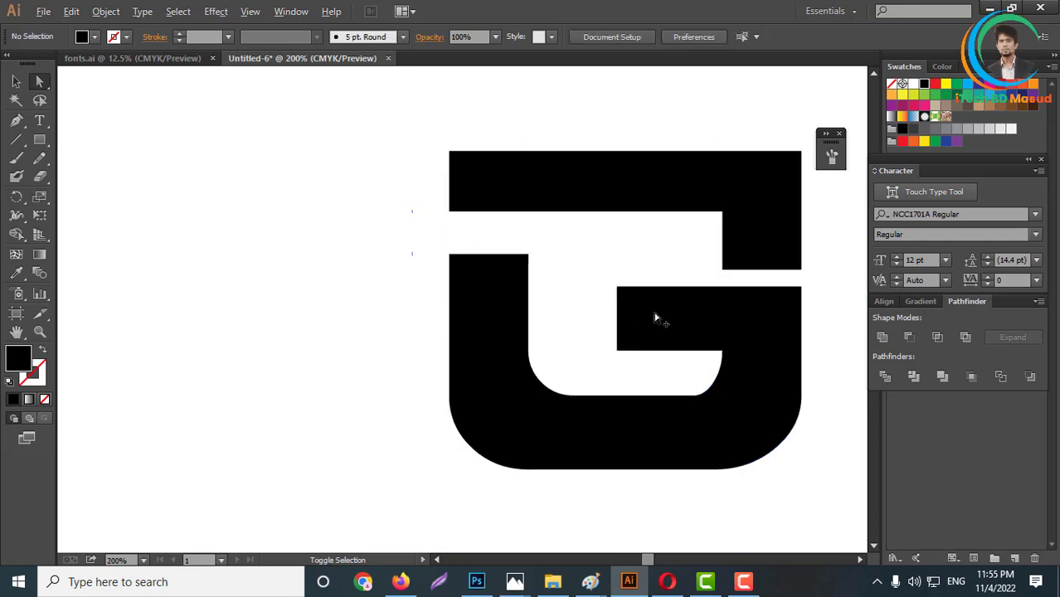
- Examine the cut G mark up close and together with the LUXGADS wordmark on the artboard
scroll(655, 314, "down", 4)
scroll(588, 260, "up", 2)
scroll(588, 261, "up", 2)
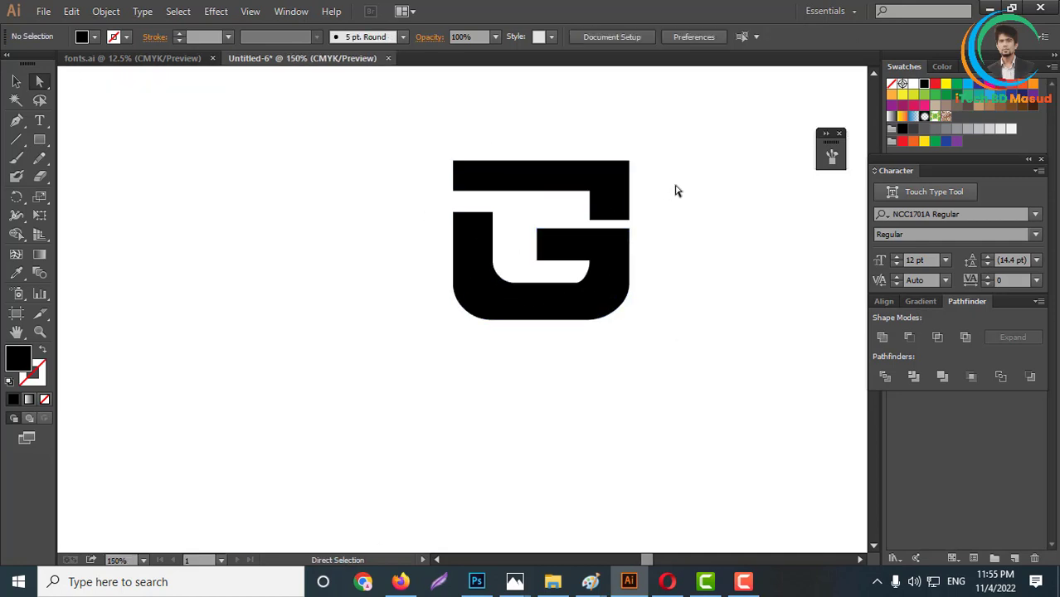
scroll(634, 230, "down", 2)
scroll(630, 234, "up", 1)
scroll(638, 236, "down", 1)
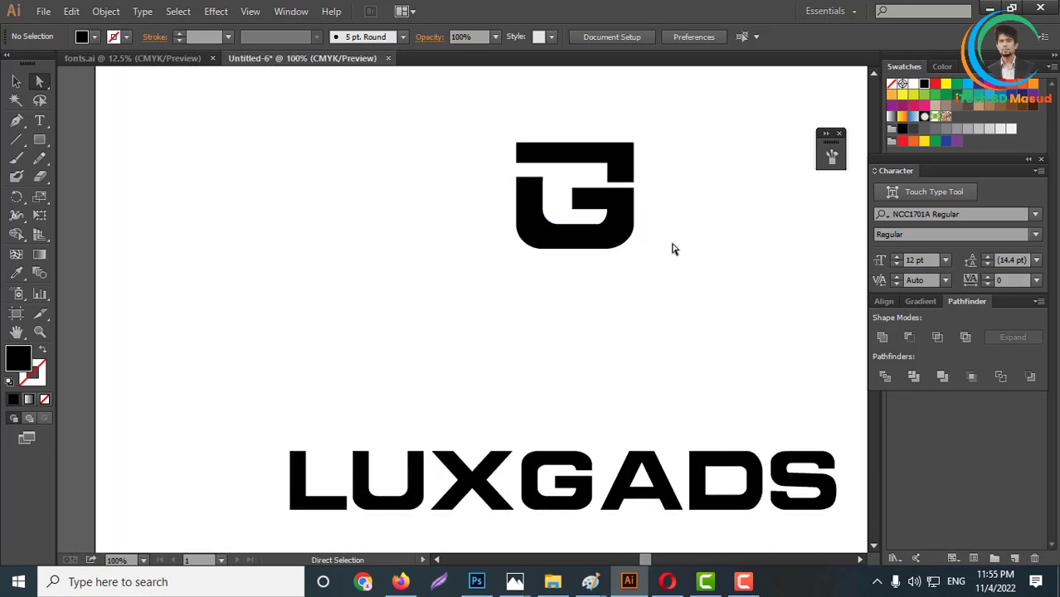
scroll(554, 236, "down", 2)
- Scale down the bold LUXGADS wordmark and place a reduced G mark directly to its left
key("ctrl")
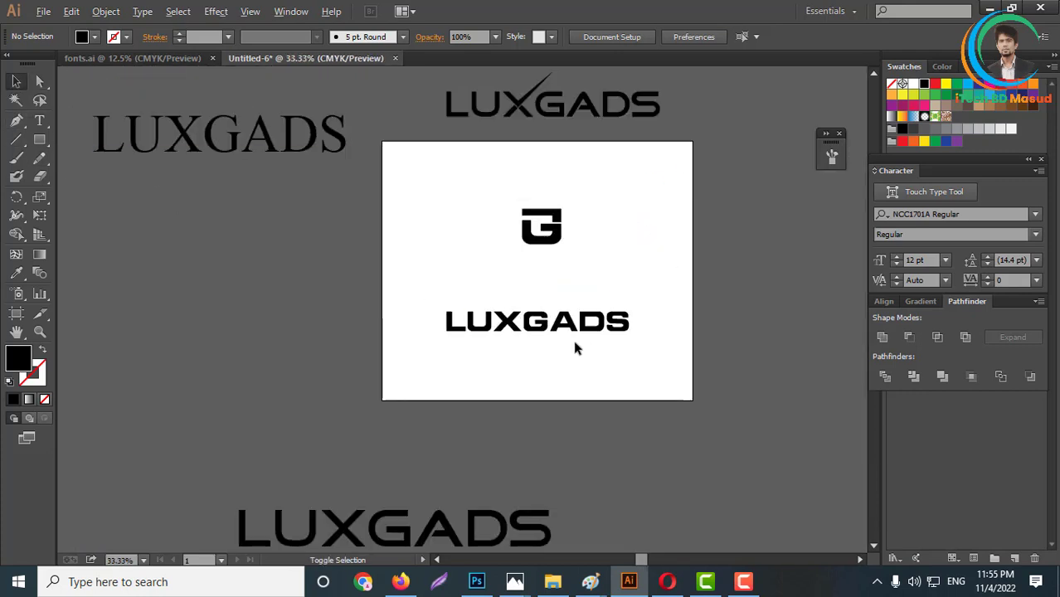
scroll(575, 347, "up", 2)
left_click(520, 309)
left_click_drag(315, 300, 491, 302)
left_click_drag(564, 308, 563, 271)
left_click(531, 119)
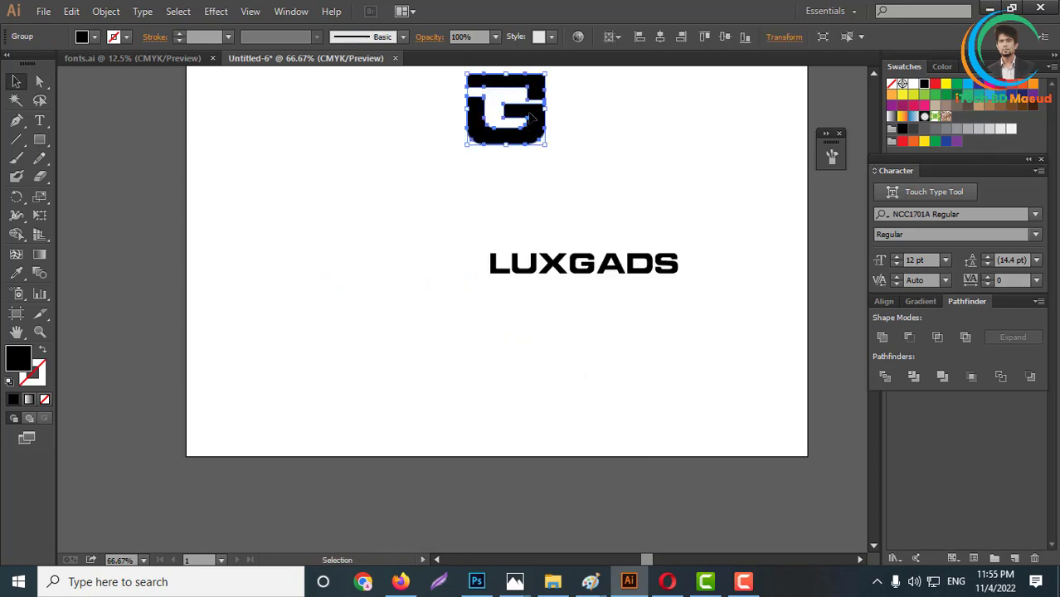
left_click_drag(531, 118, 473, 271)
- Draw a vertical divider line with a 3 pt stroke between the G mark and the wordmark, and expand it
scroll(476, 278, "up", 3)
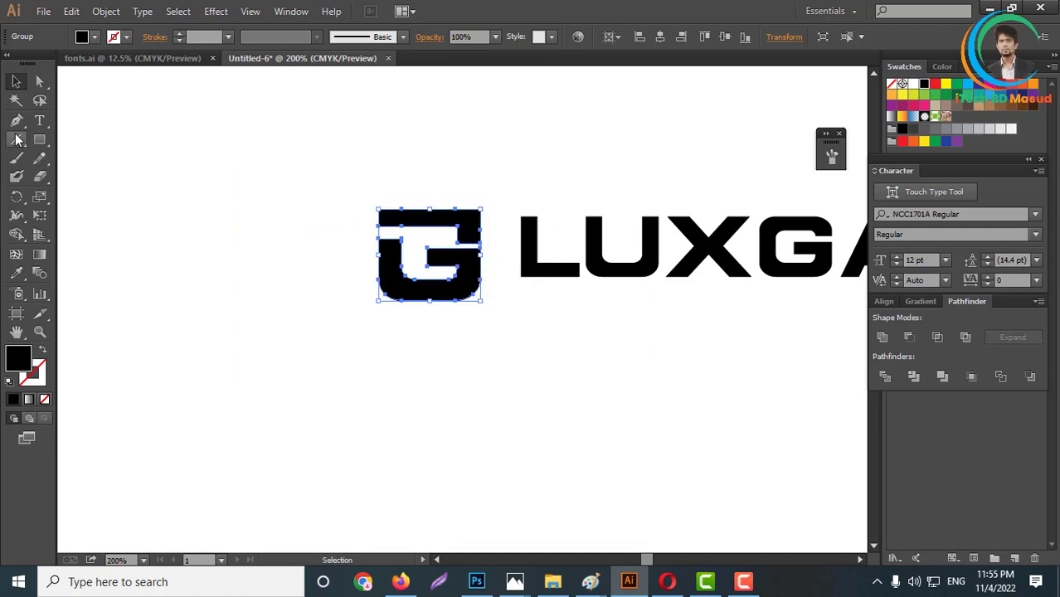
left_click(17, 139)
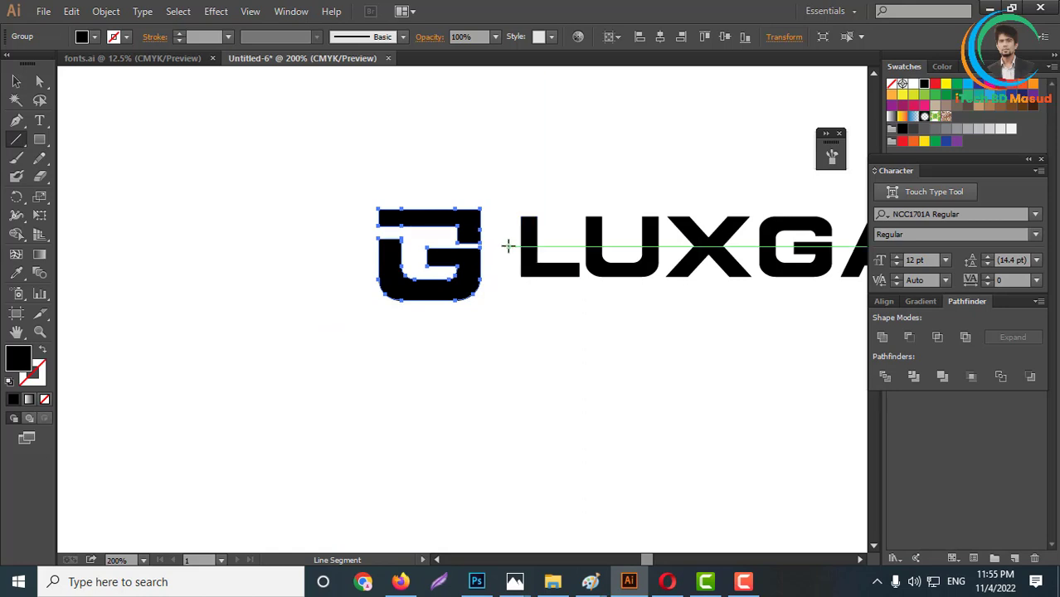
mouse_move(503, 246)
left_mouse_down()
mouse_move(518, 333)
mouse_move(512, 319)
left_mouse_up()
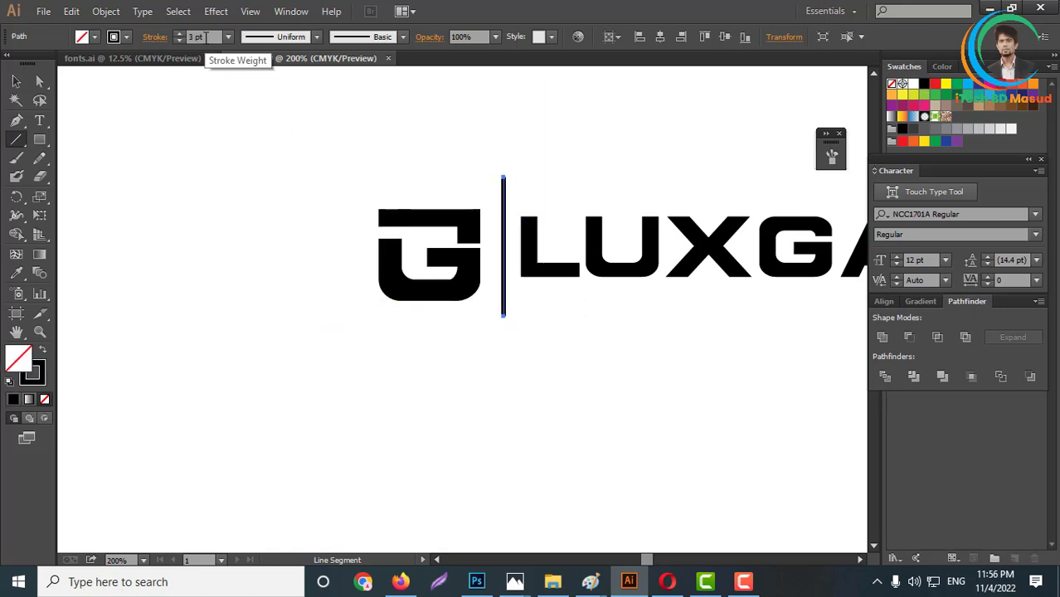
left_click(105, 11)
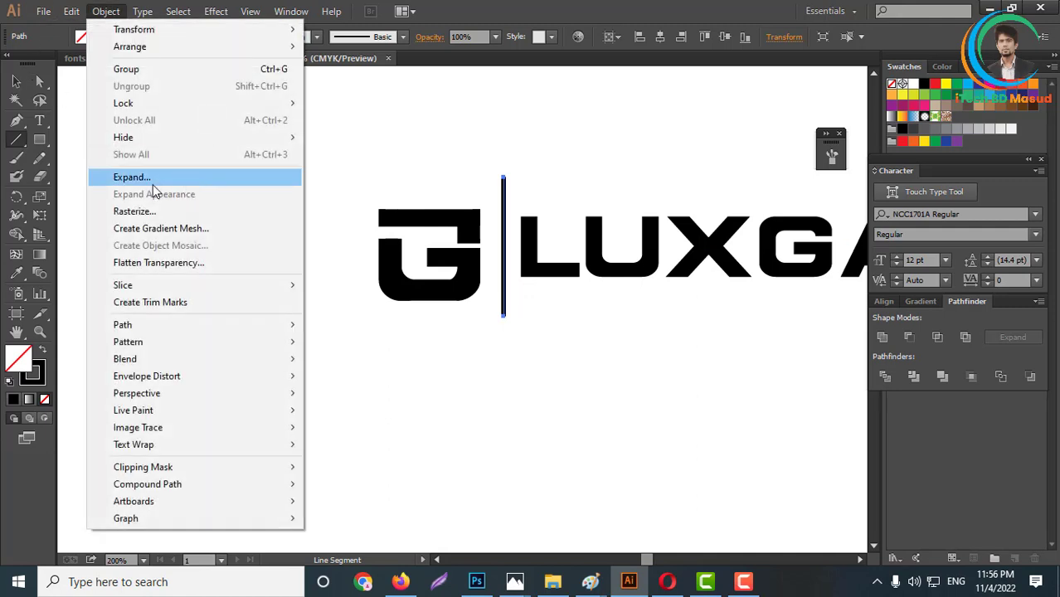
left_click(151, 177)
left_click(510, 378)
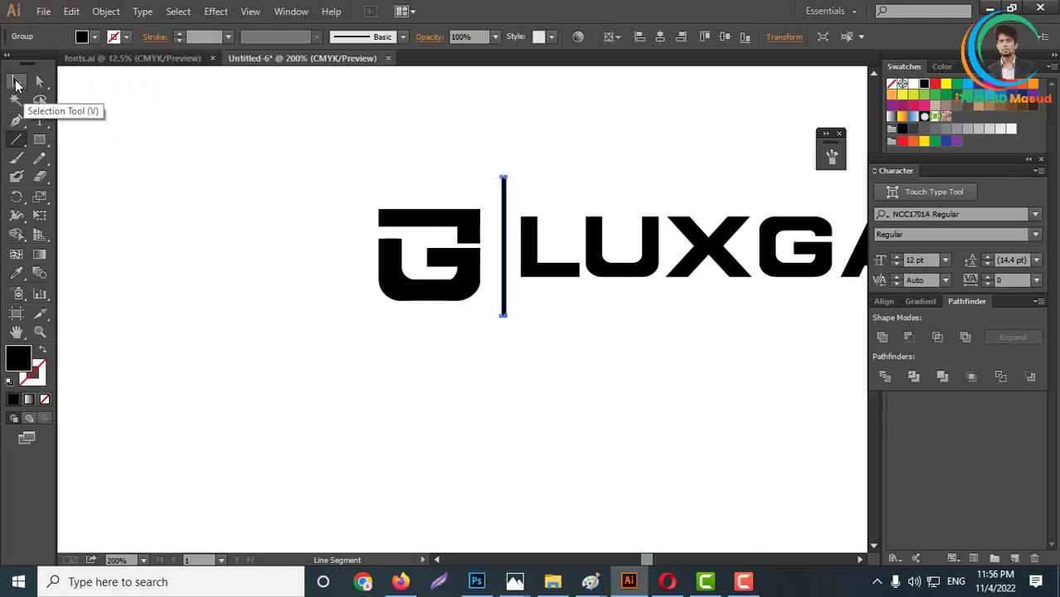
- Align the G mark, divider and wordmark to their common vertical center
left_click(15, 81)
left_click(375, 367)
scroll(373, 369, "down", 3)
left_click_drag(296, 265, 608, 411)
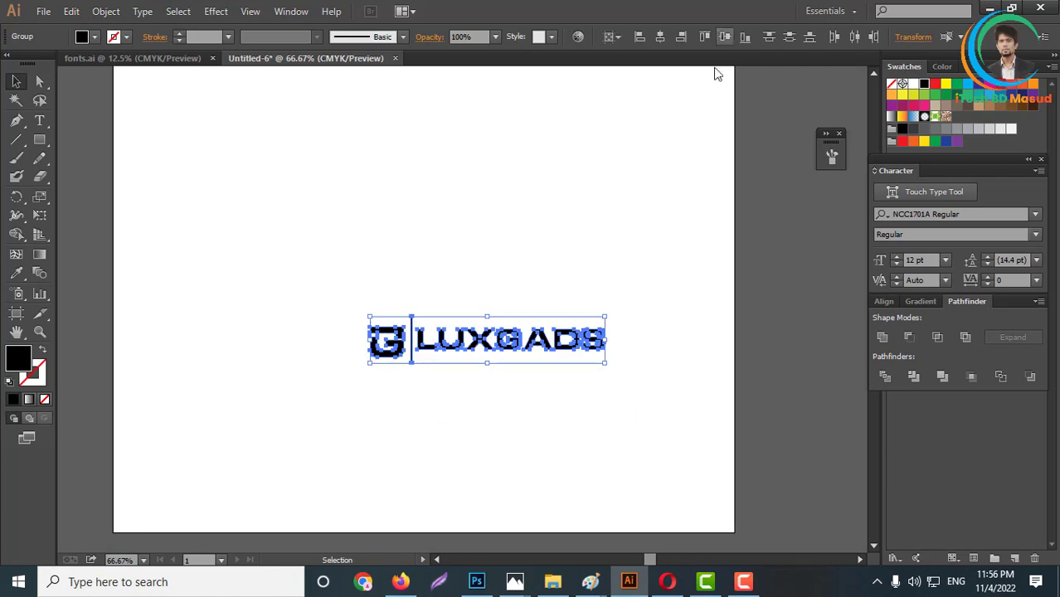
left_click(724, 36)
left_click(502, 325)
- Shorten the divider line from its upper end and slightly scale down the G mark
scroll(425, 279, "up", 3)
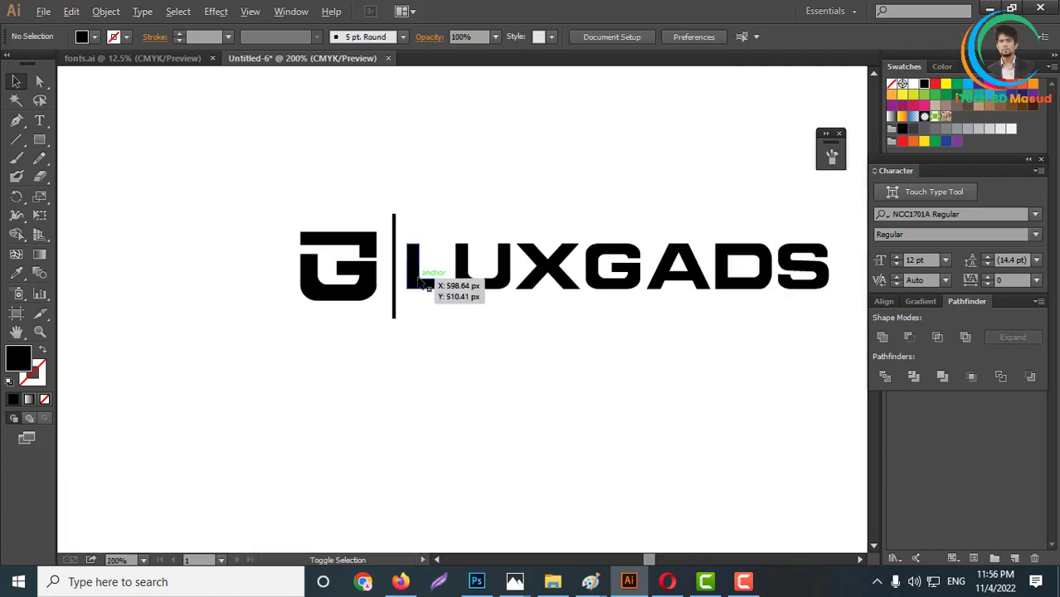
left_click(340, 294)
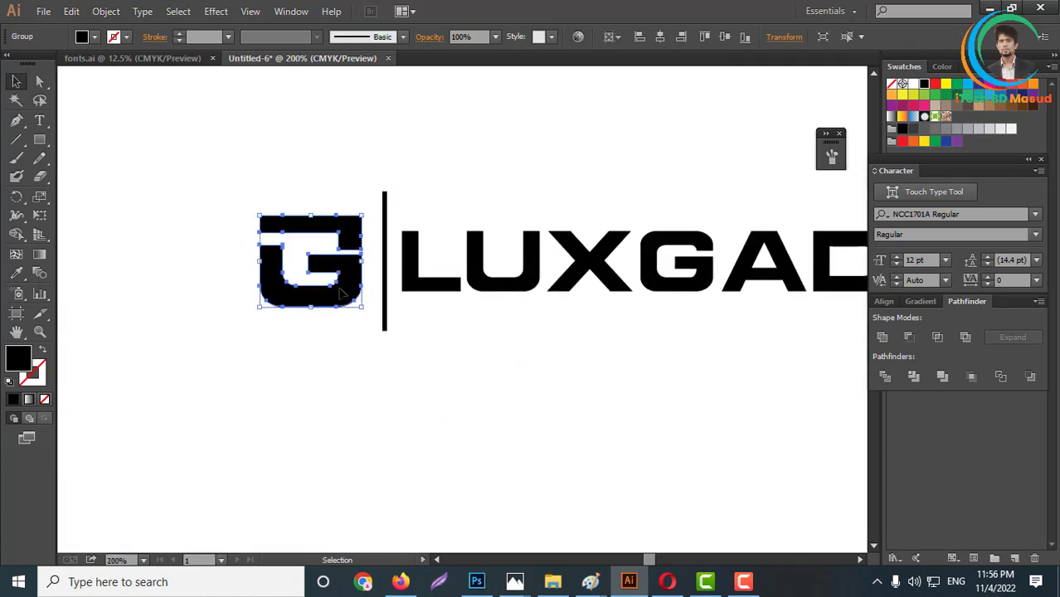
left_click(387, 291)
left_click_drag(385, 192, 384, 209)
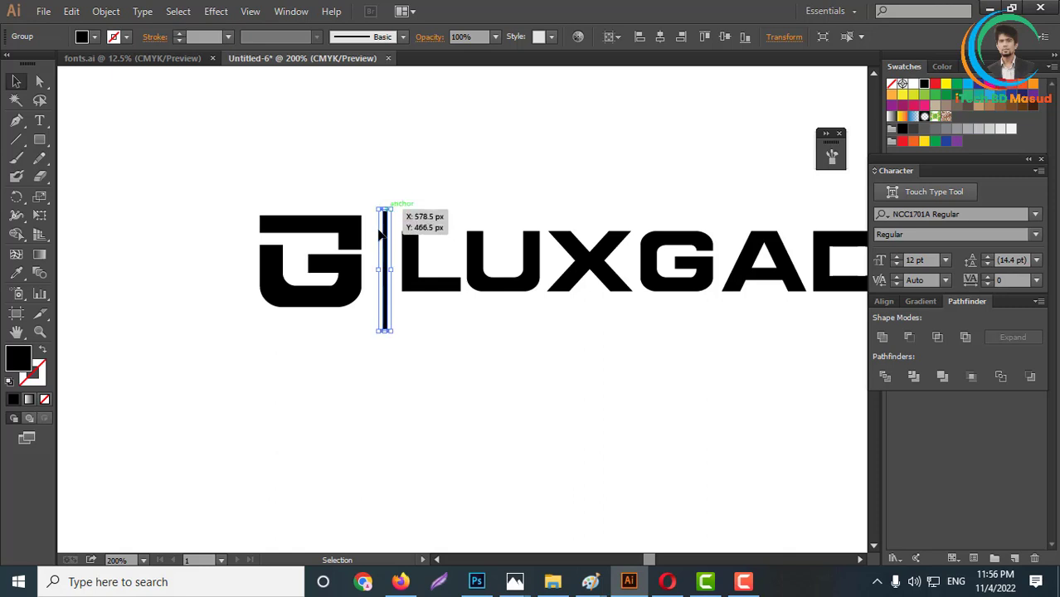
left_click(277, 273)
left_click_drag(261, 265, 270, 261)
left_click(325, 192)
- Align the G mark, divider and wordmark to their common vertical center and group them
scroll(377, 185, "down", 3)
left_click_drag(360, 184, 606, 247)
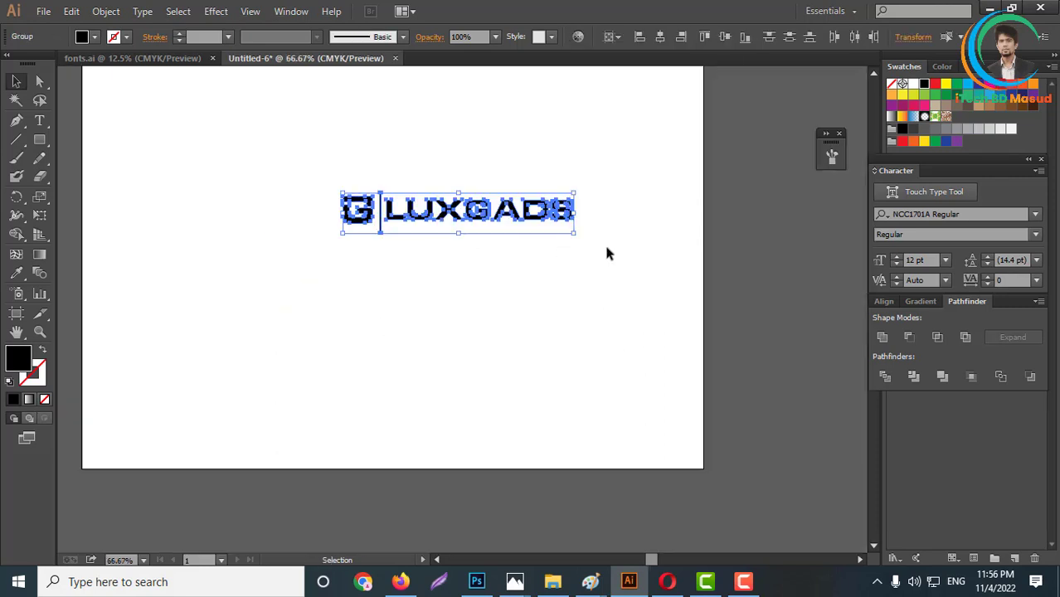
left_click(722, 38)
right_click(434, 198)
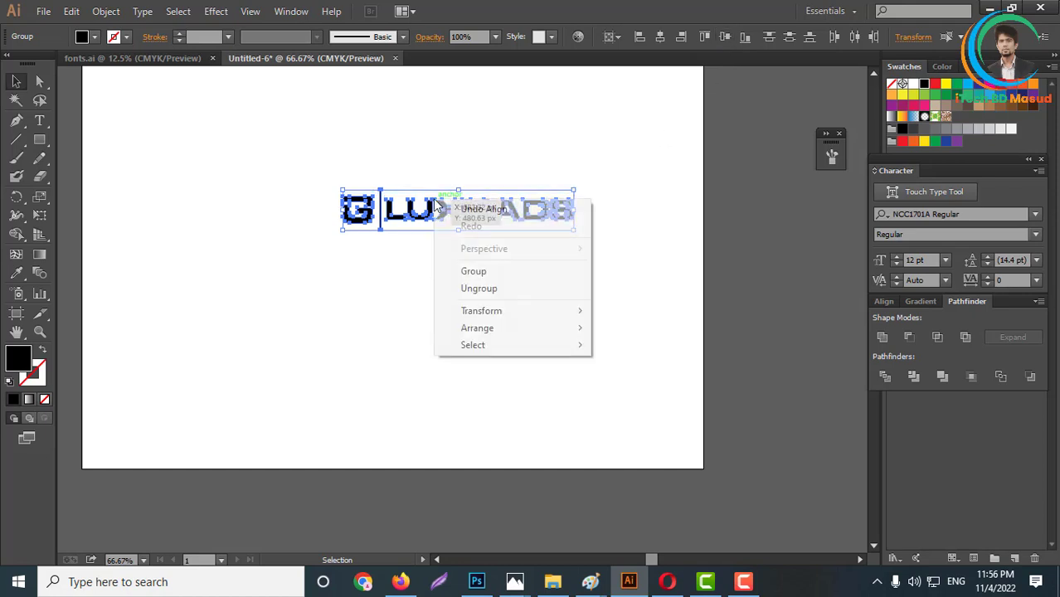
left_click(478, 281)
- Center the grouped G logo horizontally on the artboard and enlarge it
left_click(660, 38)
scroll(636, 215, "down", 3)
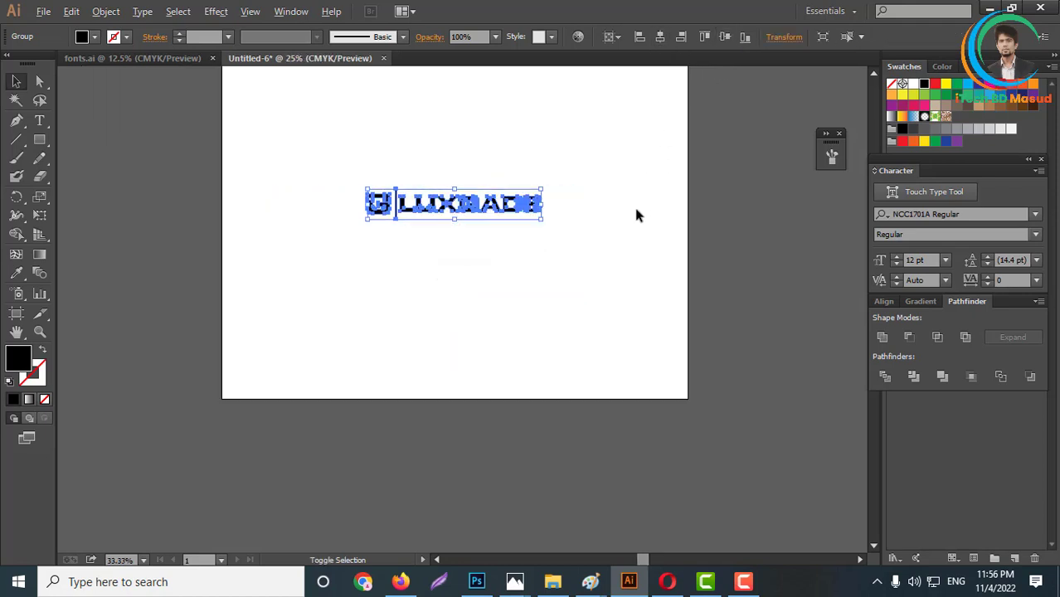
scroll(614, 214, "down", 1)
scroll(591, 214, "up", 2)
left_click_drag(597, 213, 665, 264)
left_click(661, 344)
scroll(647, 307, "up", 3)
- Fill the grouped G logo with a medium-dark grey swatch
left_click(637, 253)
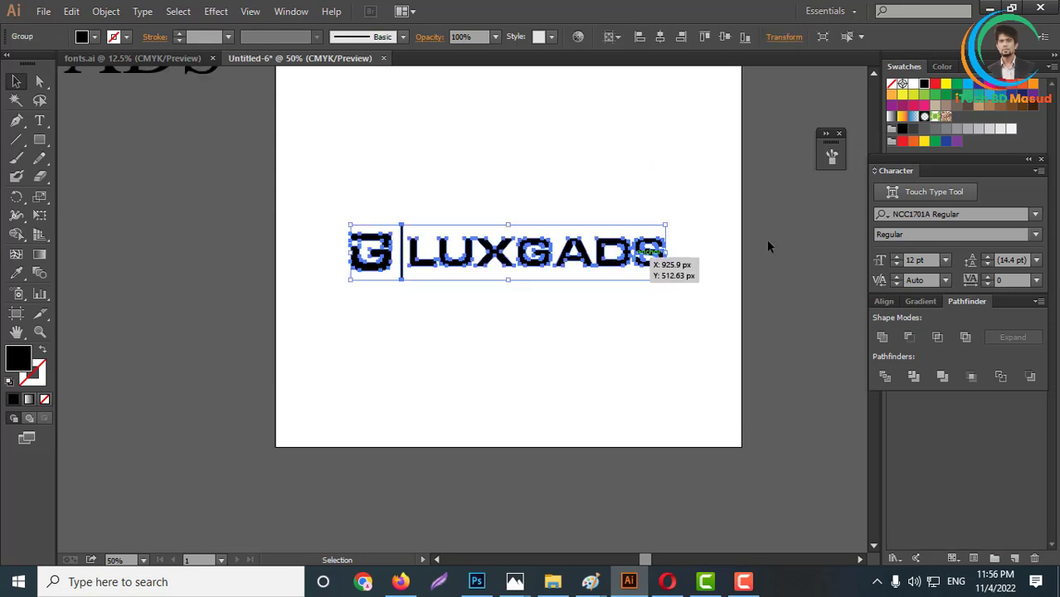
left_click(934, 128)
left_click(626, 369)
scroll(568, 346, "down", 2)
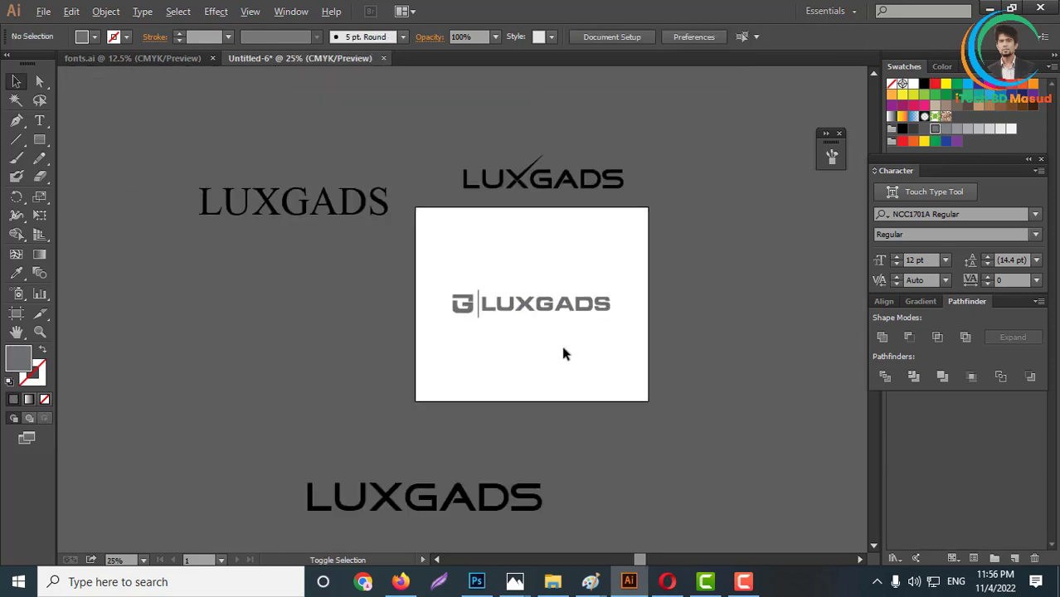
scroll(558, 340, "up", 3)
scroll(572, 287, "up", 1)
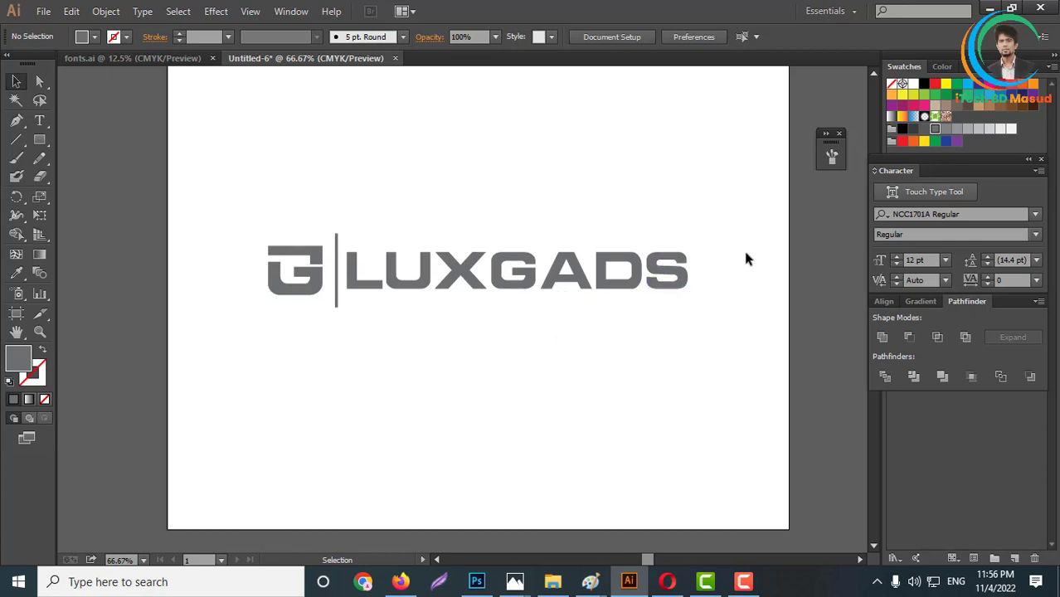
- Copy the grey G logo, switch to Photoshop and open the mockup's Your Text smart object for editing
left_click(622, 291)
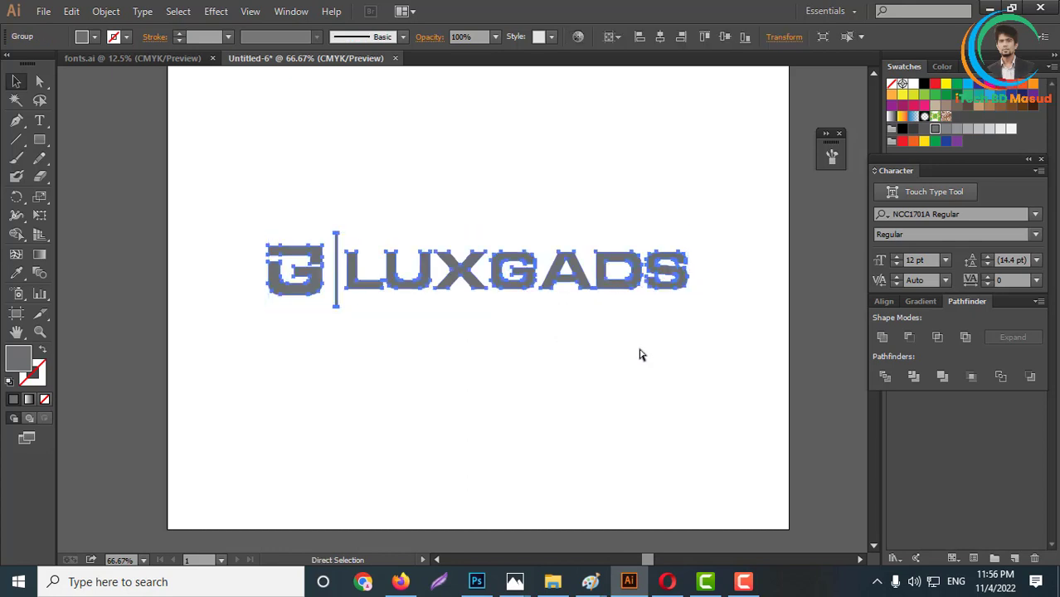
key("Delete")
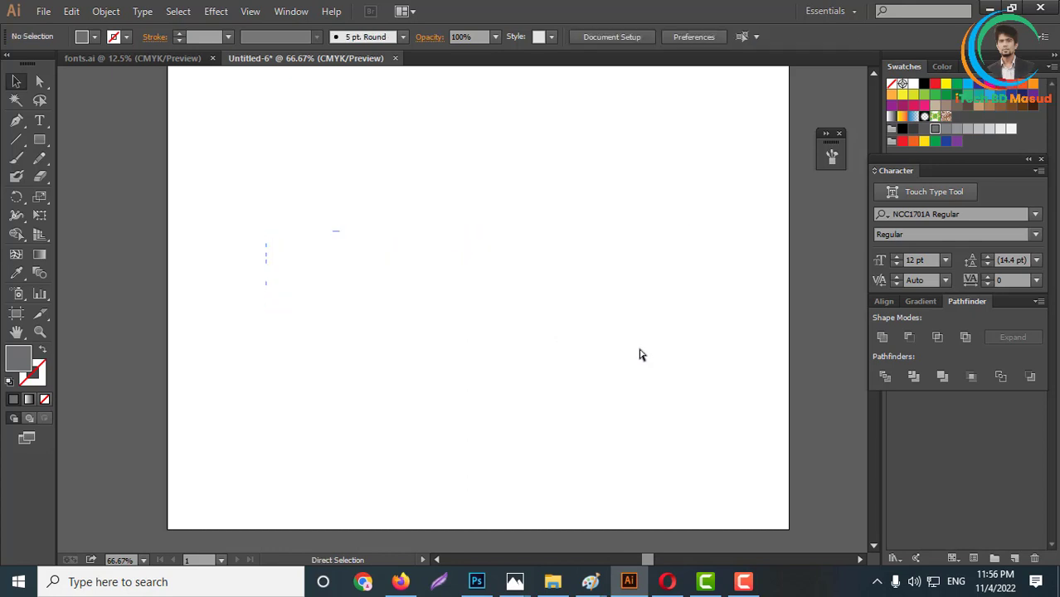
key("ctrl+z")
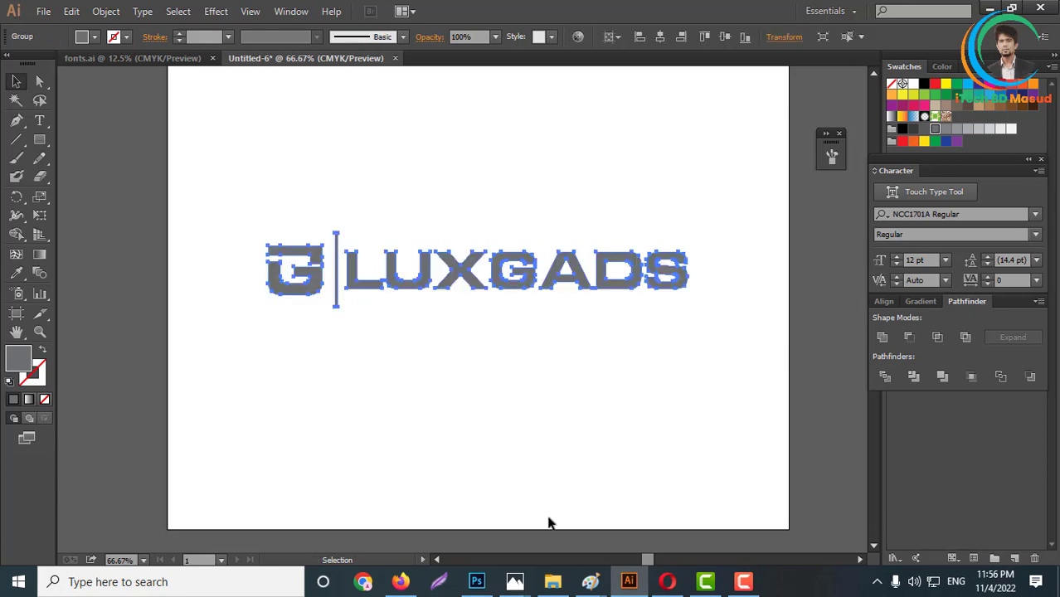
key("ctrl+a")
key("alt+Tab")
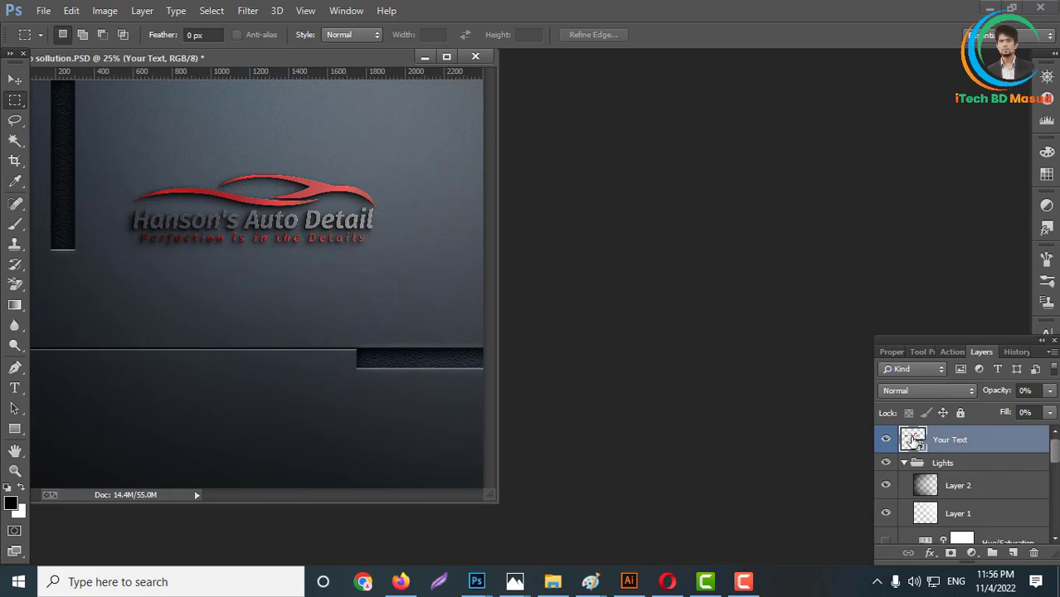
double_click(912, 440)
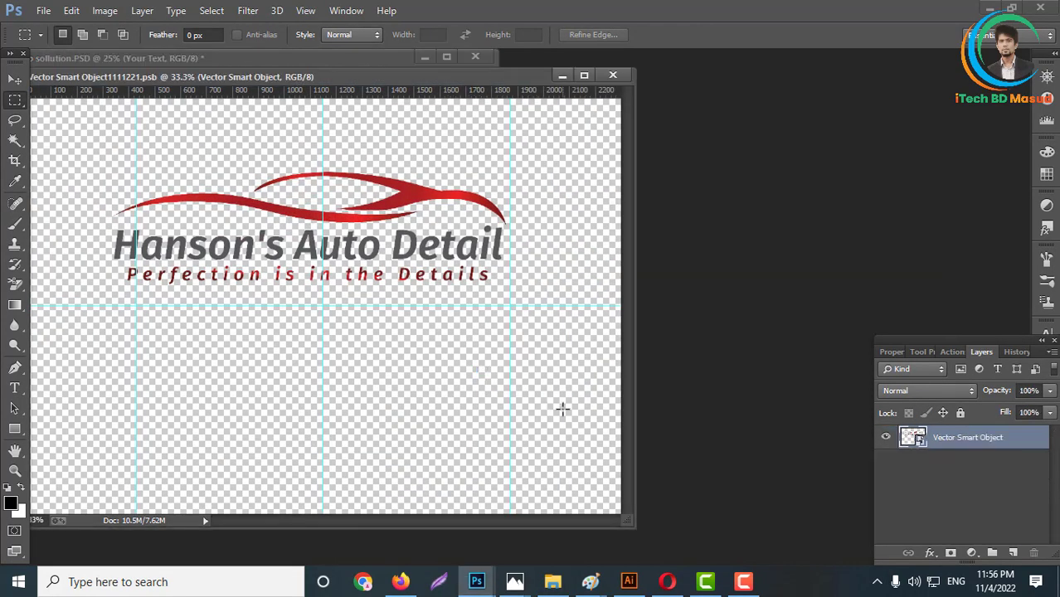
- Paste the G logo into the smart object, scaled to about 39% and placed over the Hanson's Auto Detail logo
key("ctrl+v")
key("Return")
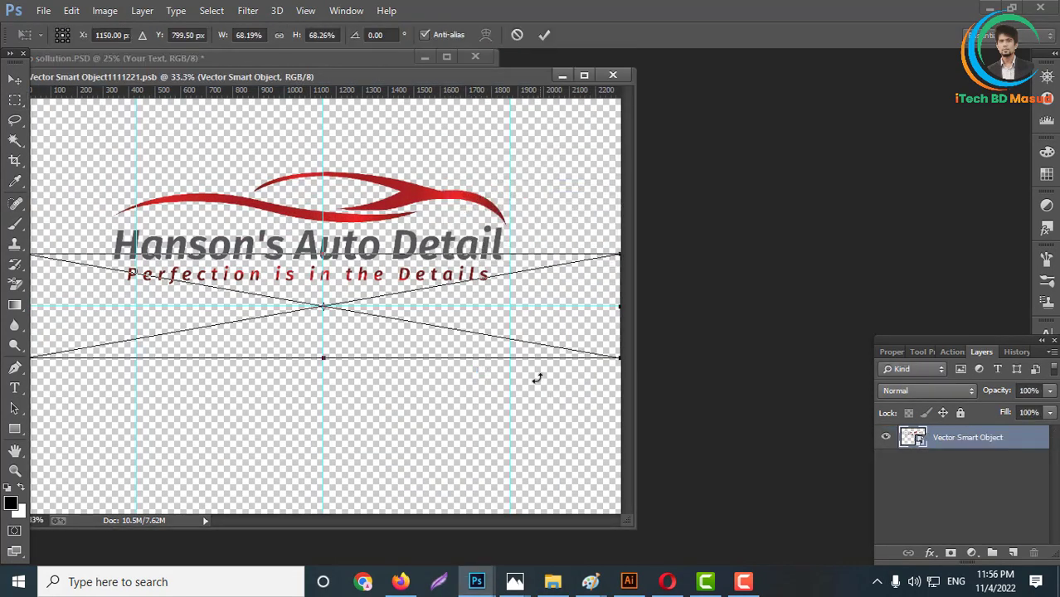
left_click_drag(618, 360, 445, 230)
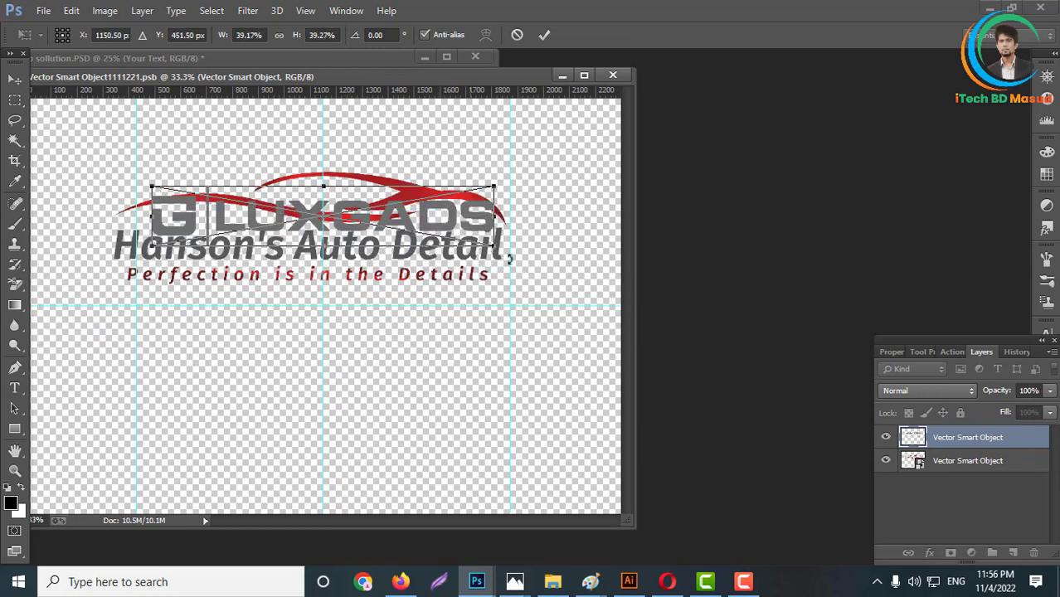
key("Return")
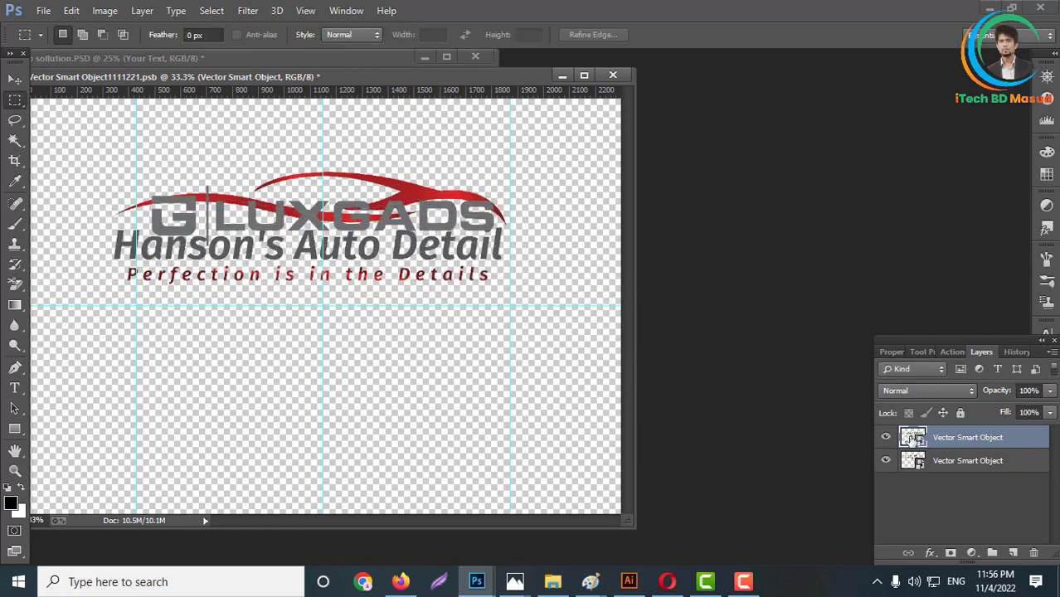
- Delete the Hanson's Auto Detail logo layer, then save and close the smart object
left_click(920, 464)
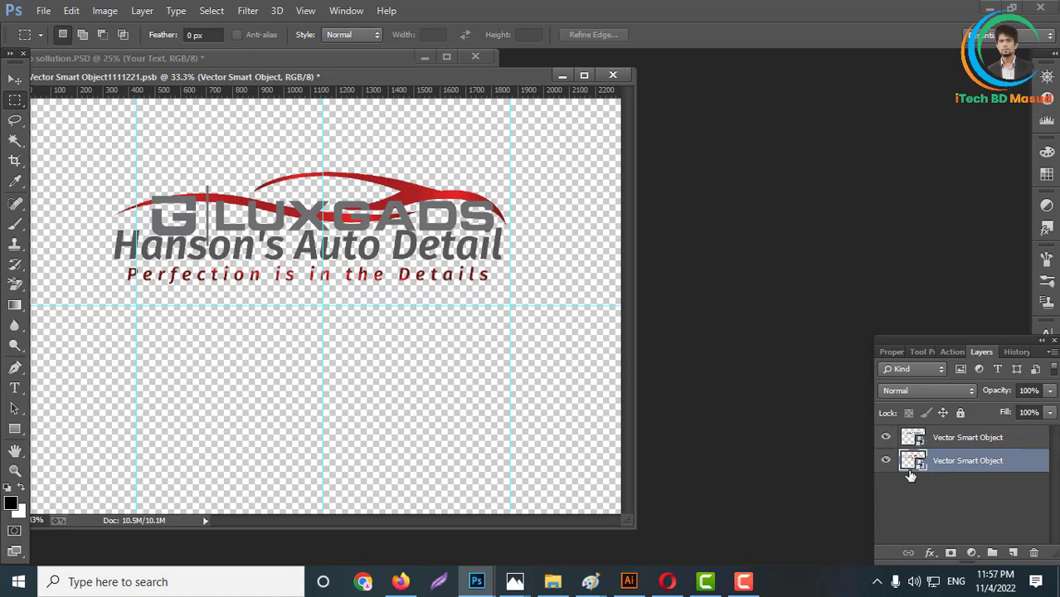
key("Delete")
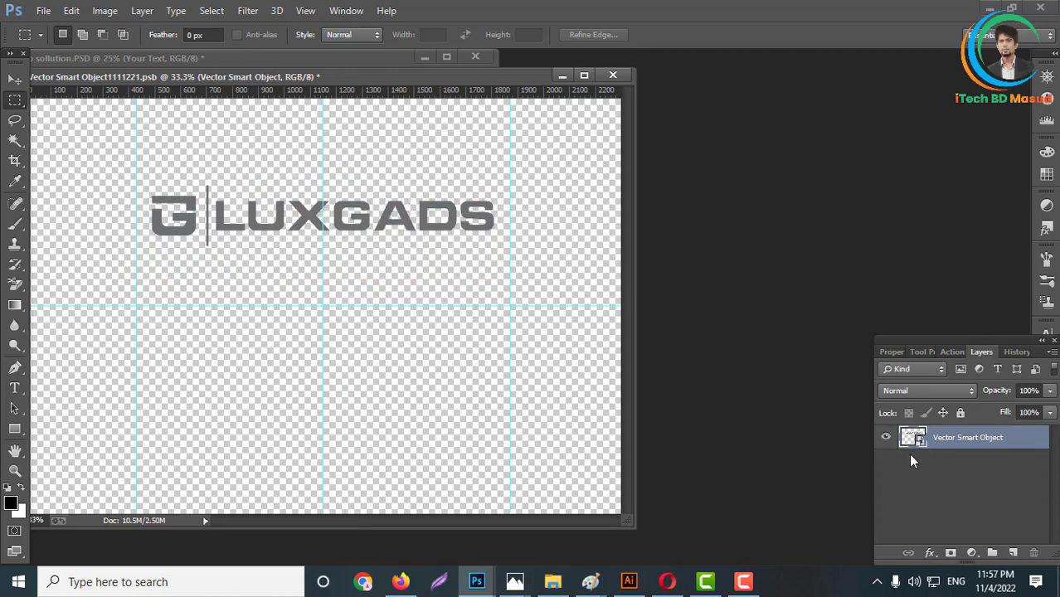
key("ctrl+s")
key("ctrl+w")
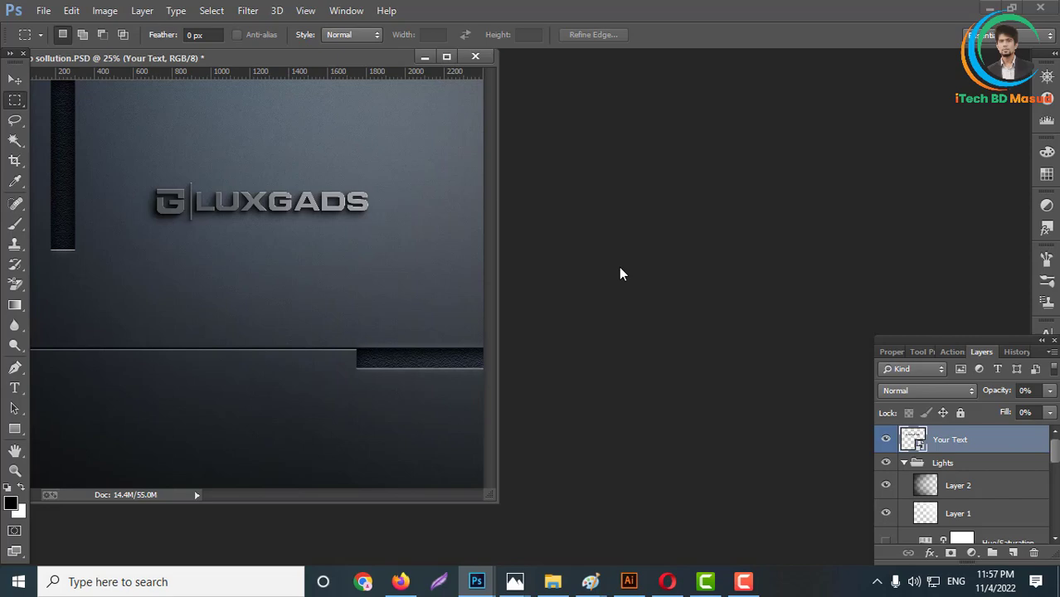
- Export the wall mockup for the web as a maximum-quality JPEG 1200 px wide into New folder (64)
key("ctrl+alt+shift+s")
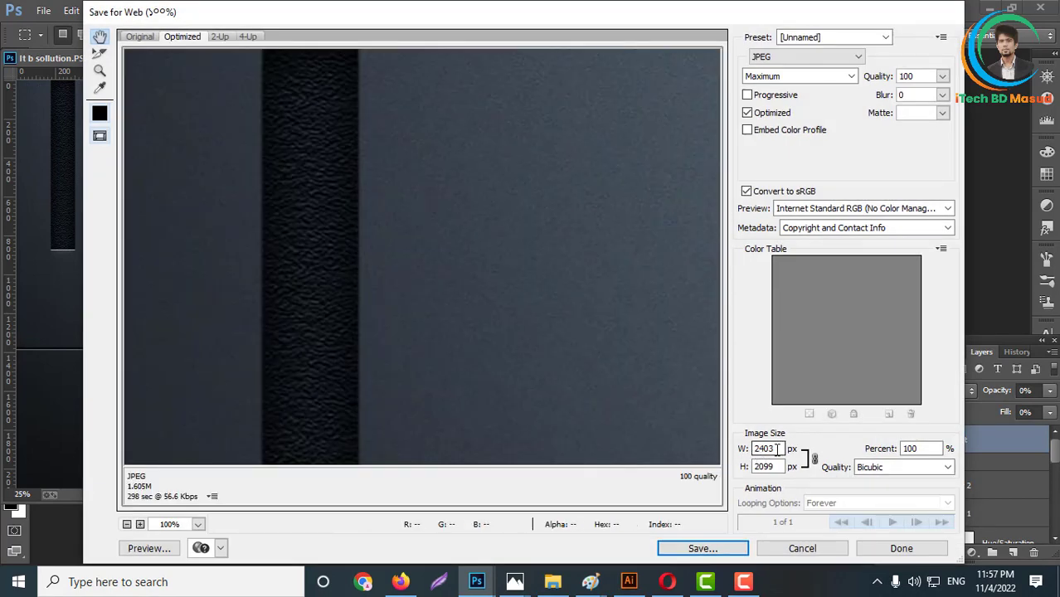
double_click(759, 449)
type("1200")
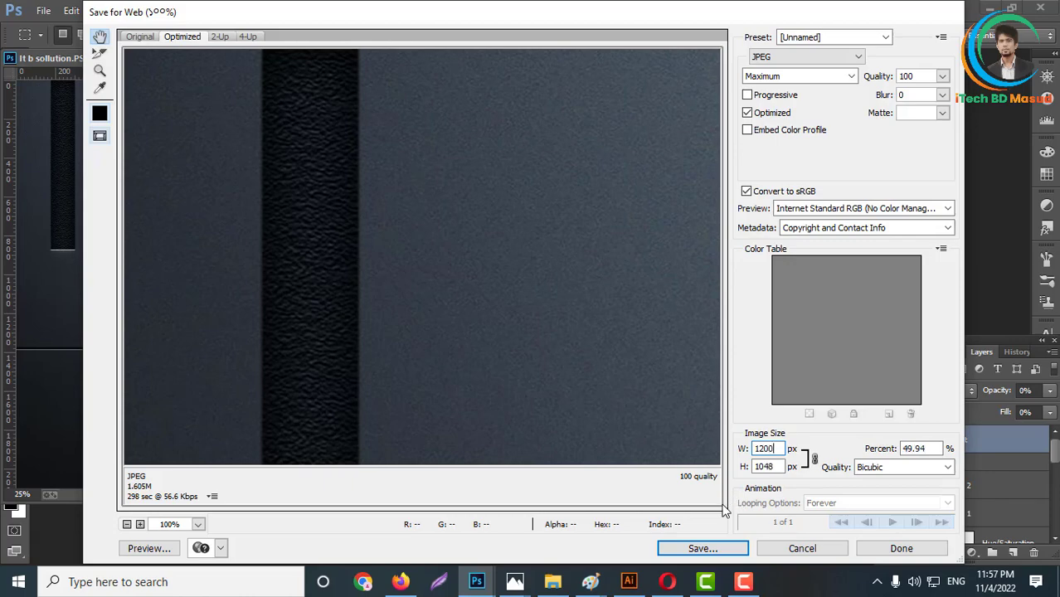
left_click(703, 548)
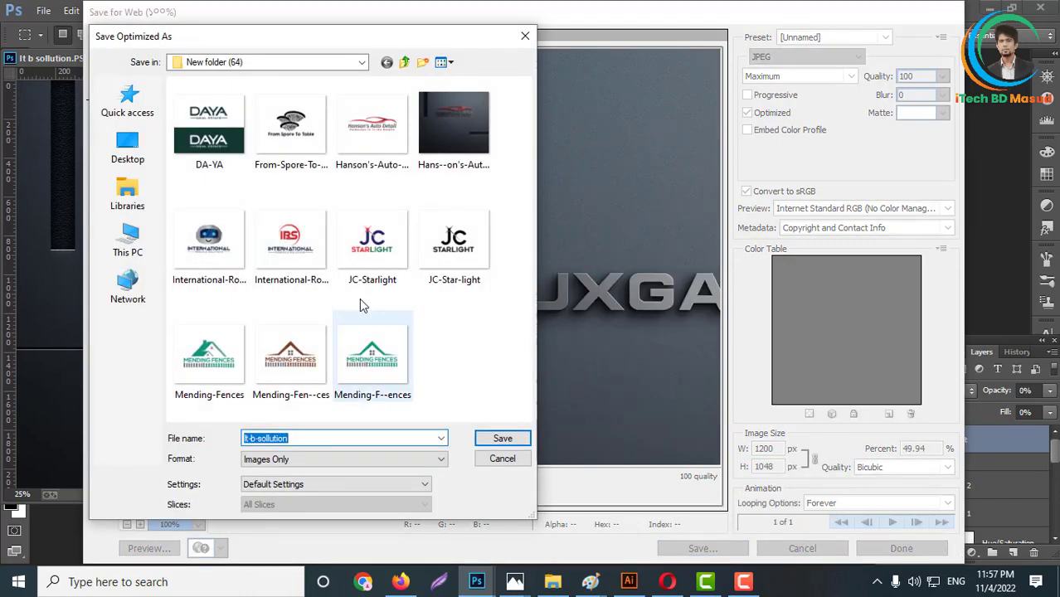
left_click(503, 440)
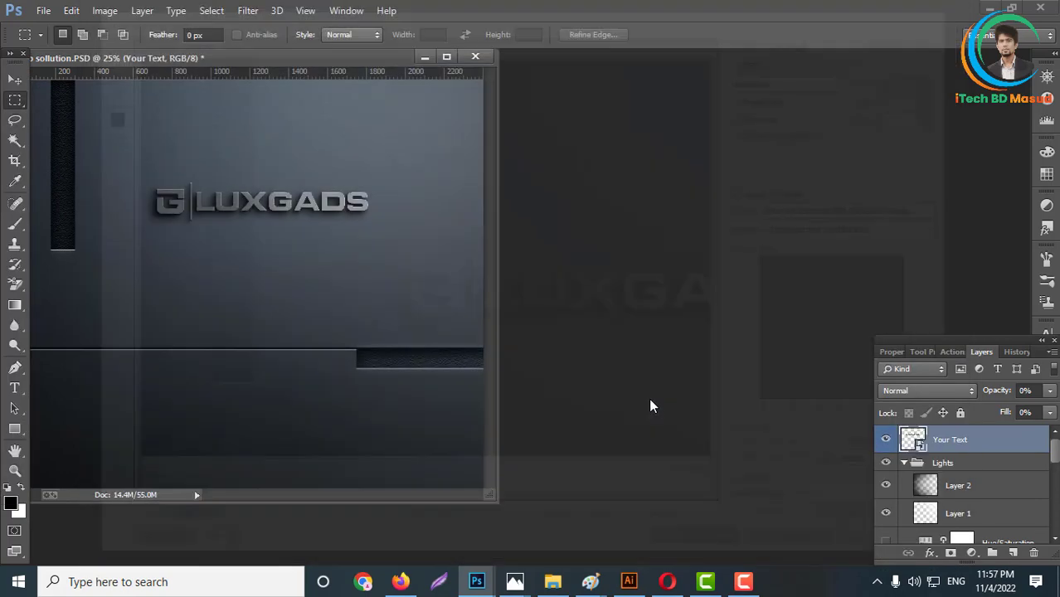
- Switch to Illustrator and move the check-mark LUXGADS wordmark onto the artboard above the grey G logo
left_click(629, 581)
left_click(653, 454)
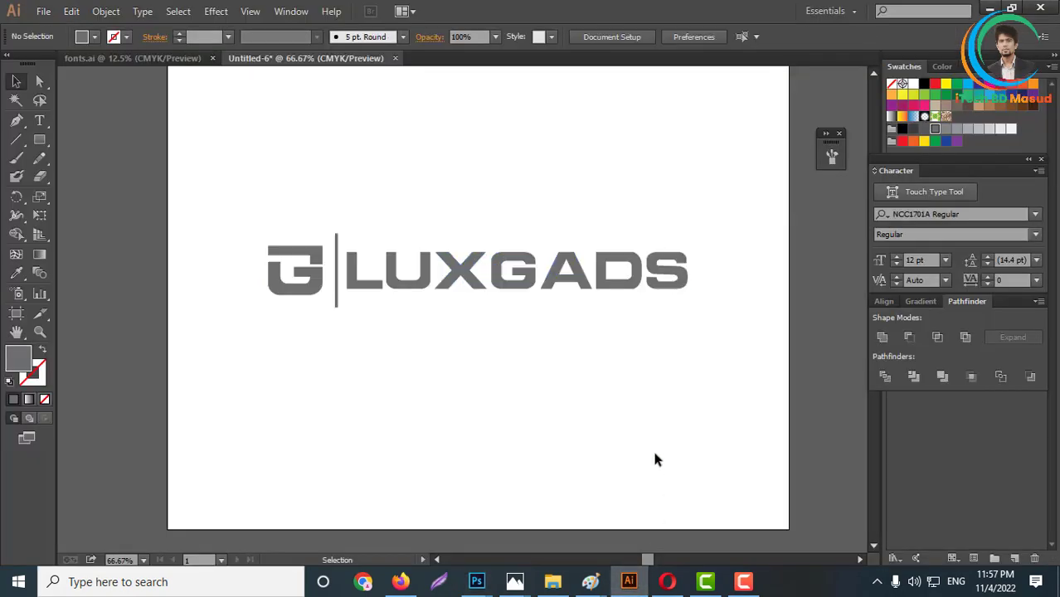
scroll(630, 407, "down", 3)
left_click_drag(608, 223, 592, 317)
- Recolor the check-mark wordmark with the grey sampled from the G logo using the Eyedropper
left_click(16, 272)
left_click(543, 347)
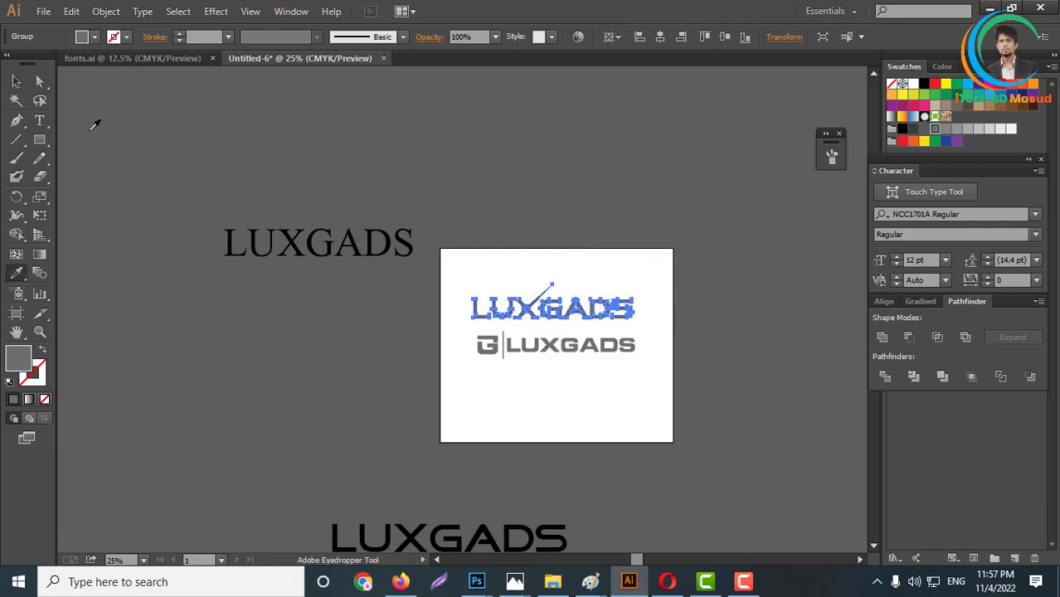
left_click(15, 81)
left_click(734, 275)
scroll(622, 331, "up", 2)
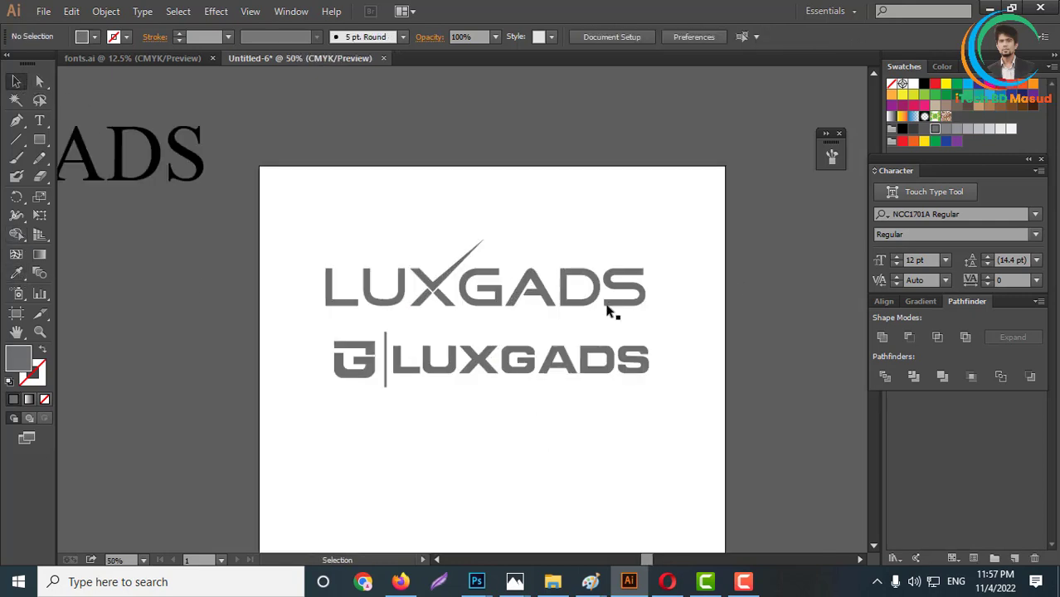
- Copy the grey check-mark wordmark and switch to the wall mockup in Photoshop
left_click(576, 304)
key("a")
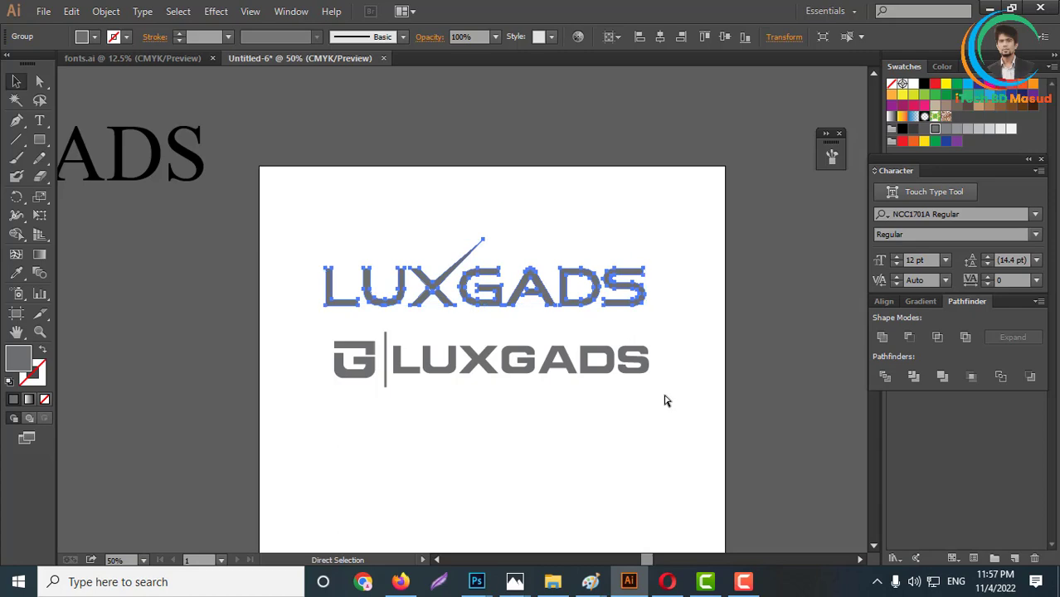
key("v")
mouse_move(477, 580)
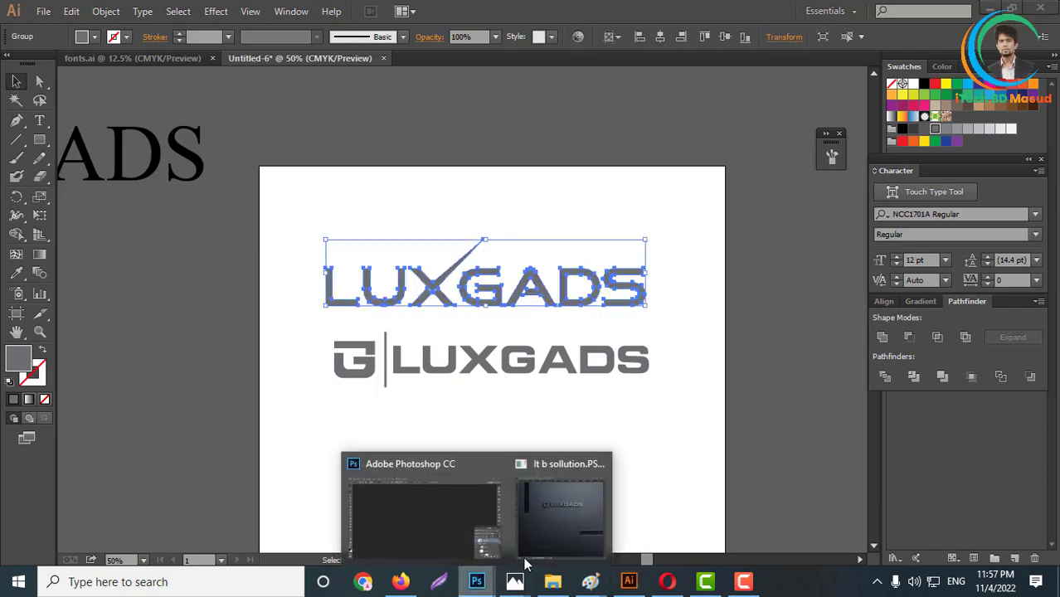
left_click(534, 539)
- Open the mockup file 46 from the Psd folder on New Volume (E:)
left_click(43, 10)
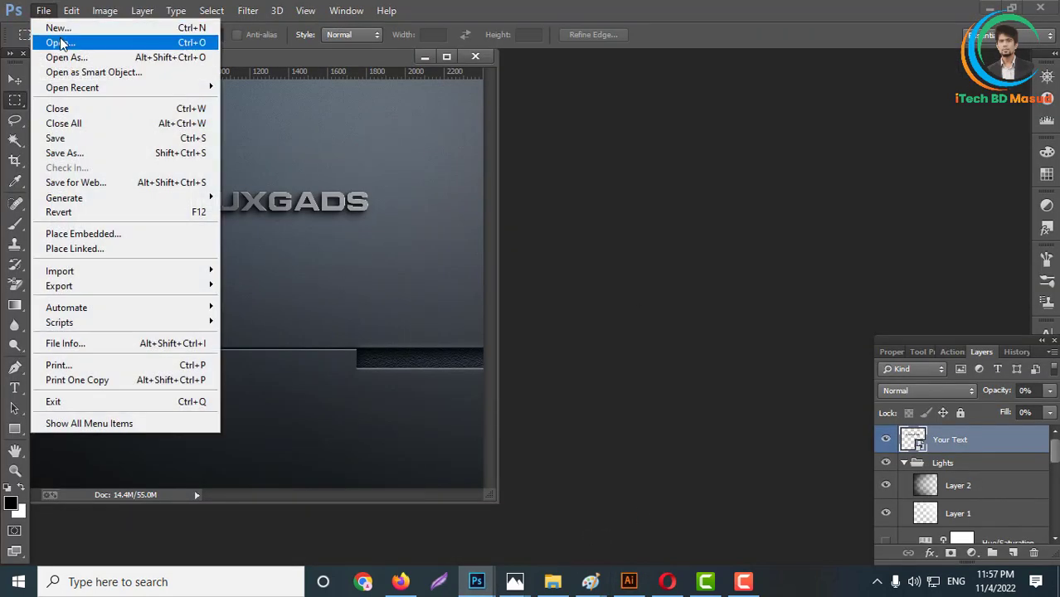
left_click(57, 41)
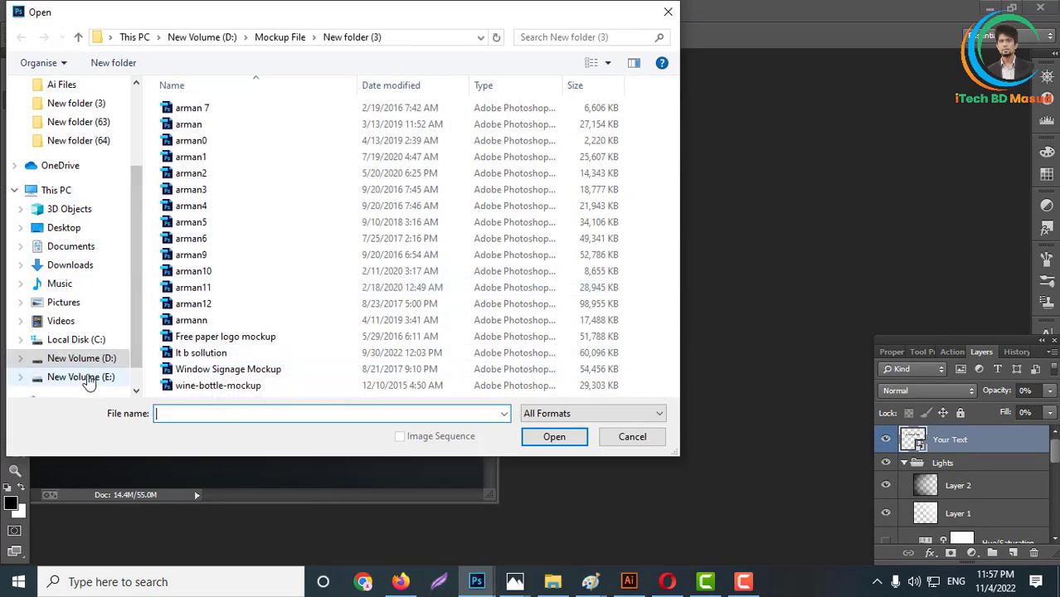
left_click(87, 377)
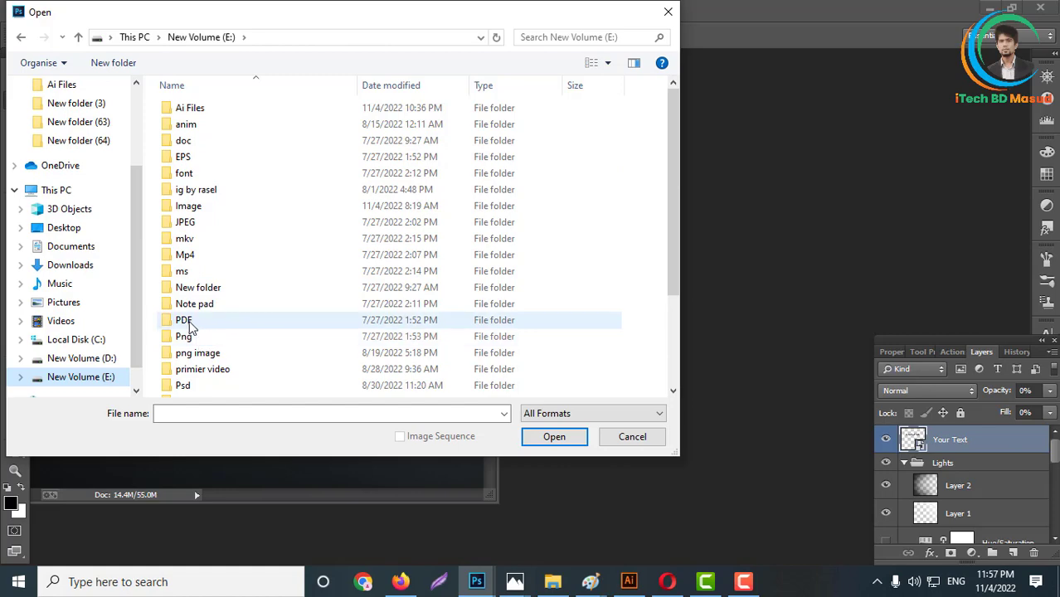
double_click(185, 386)
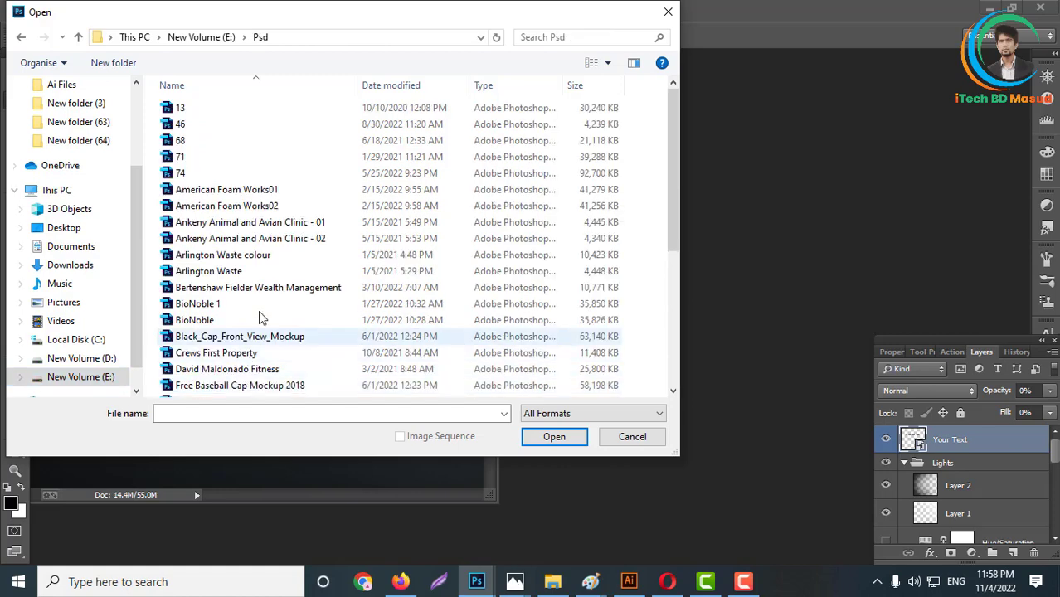
scroll(241, 265, "down", 5)
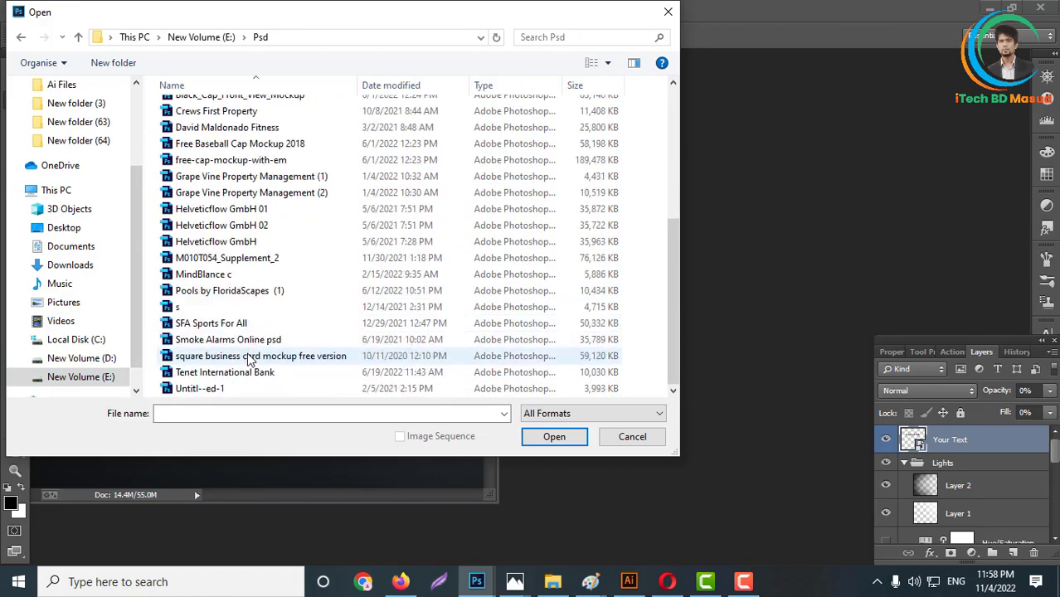
scroll(229, 312, "up", 5)
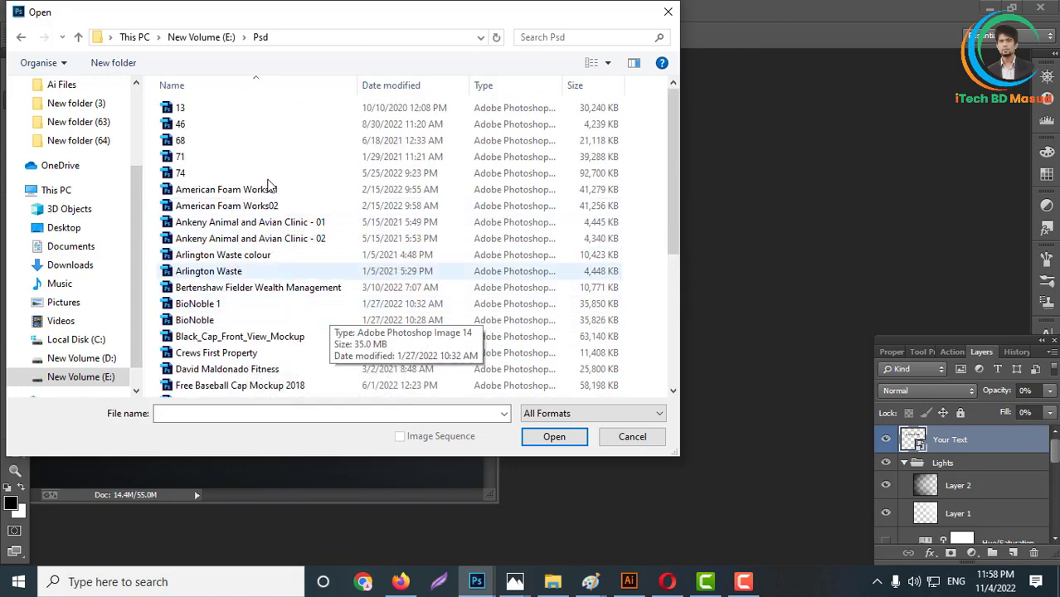
left_click(197, 125)
left_click(552, 440)
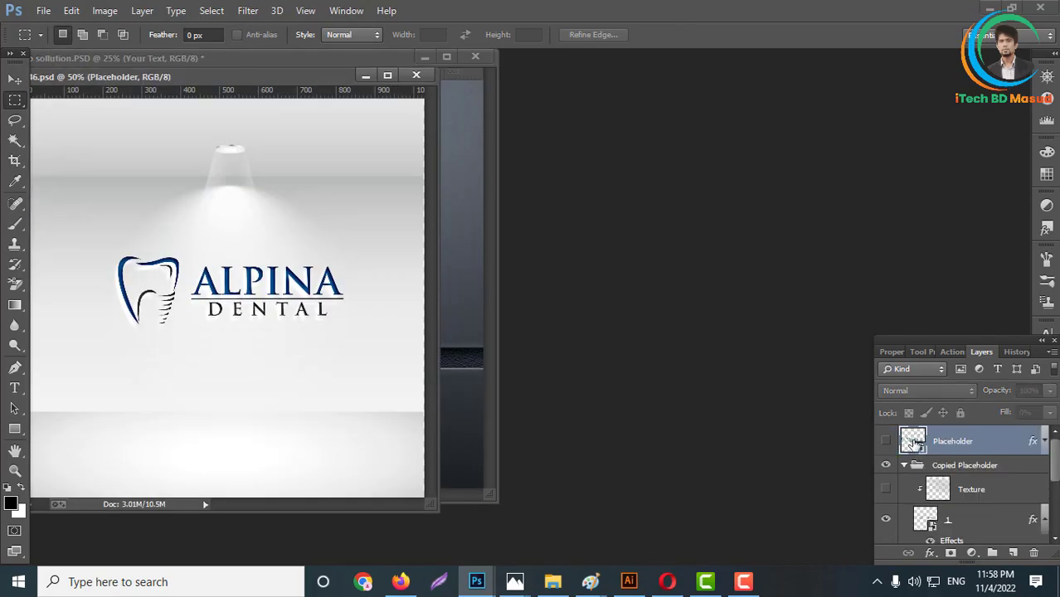
- Paste the check-mark LUXGADS wordmark into the mockup's Placeholder smart object and place it over the Alpina Dental logo
double_click(913, 441)
key("ctrl+v")
key("Return")
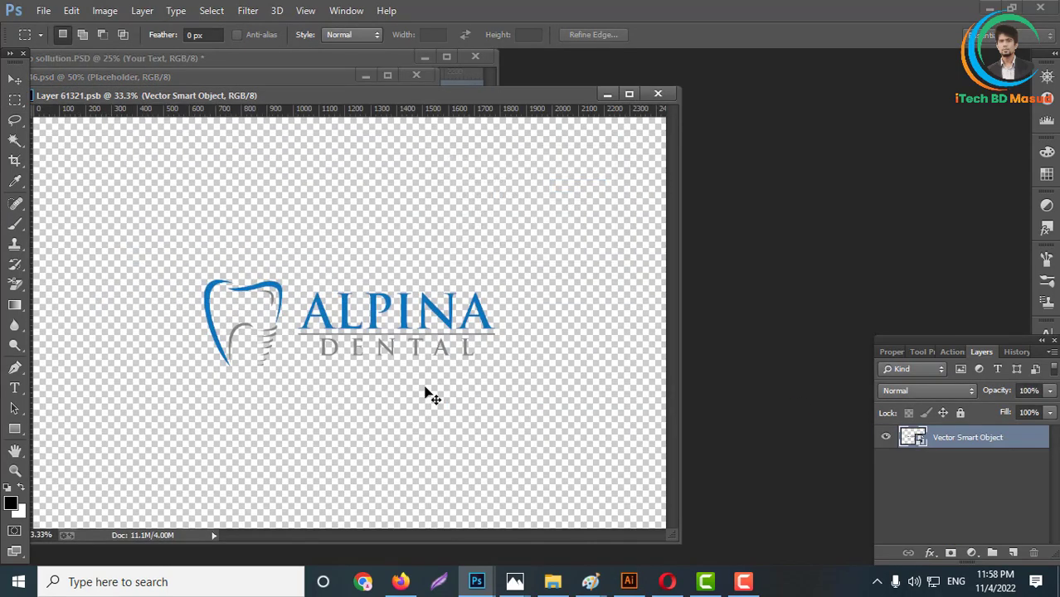
left_click_drag(464, 348, 448, 324)
key("Return")
key("Return")
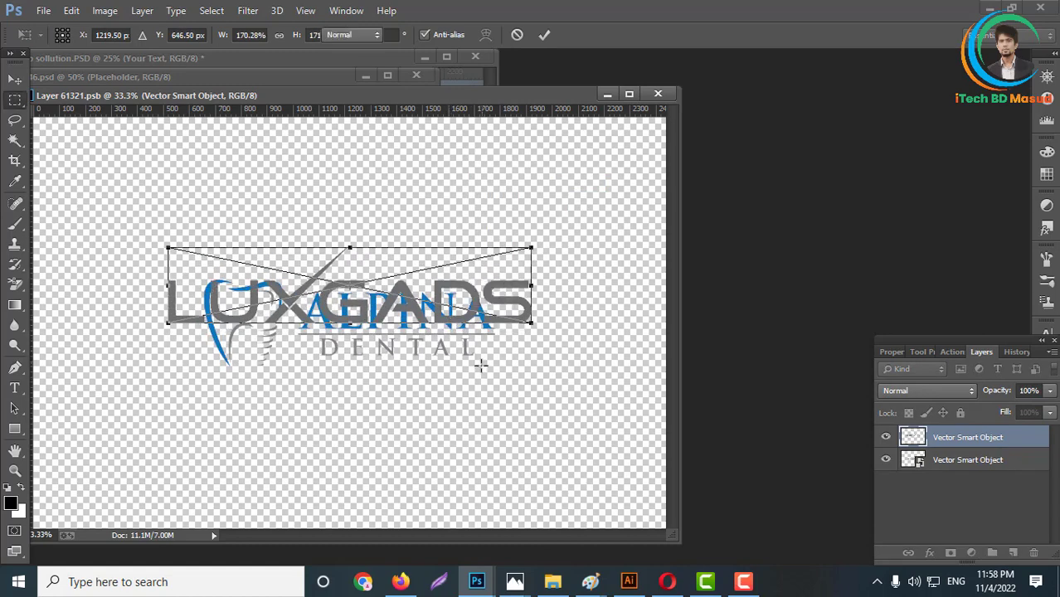
- Hide the Alpina Dental logo layer, then save and close the smart object to update the mockup
left_click(886, 460)
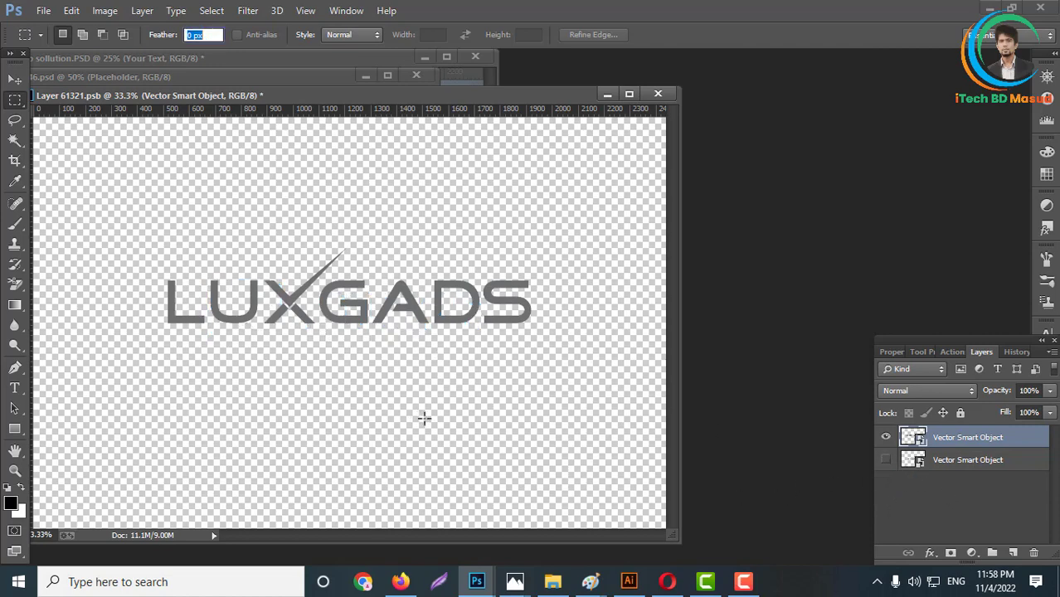
key("ctrl+s")
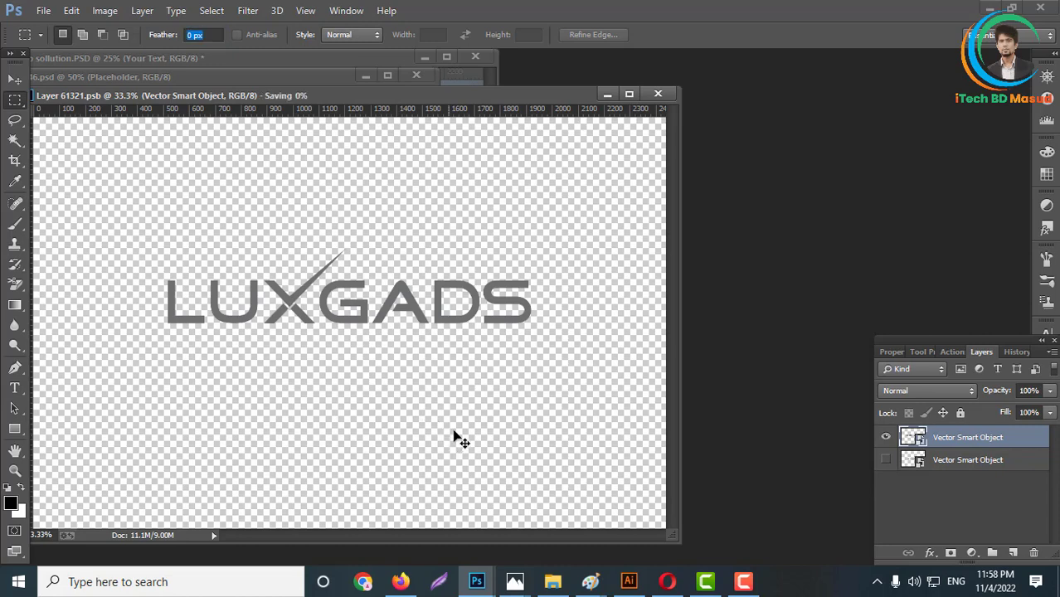
left_click(659, 95)
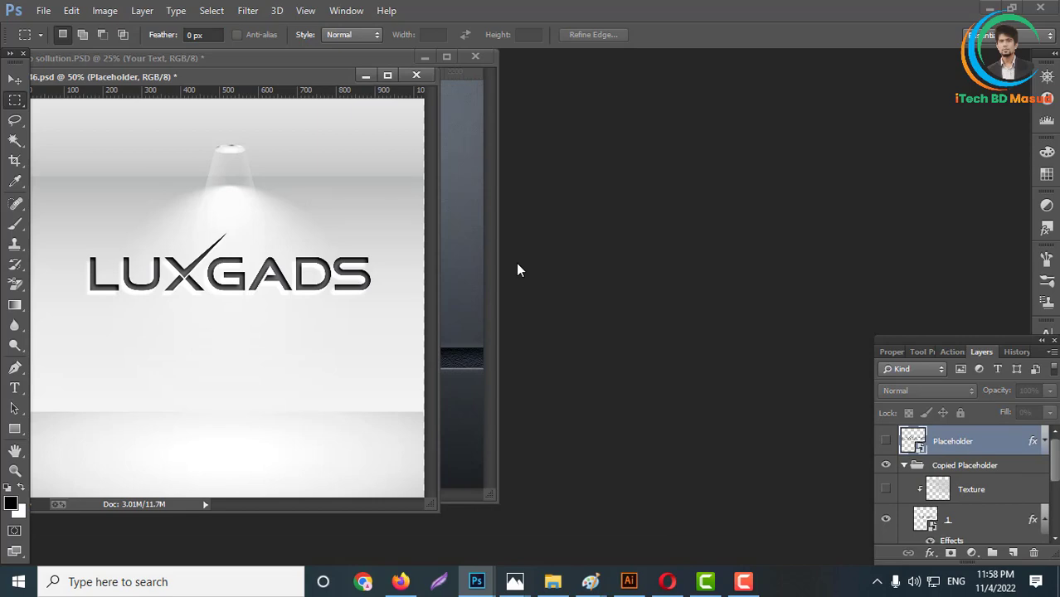
- Export the light wall mockup for the web as a JPEG 1200 px wide, named It-b-sollut-ion, into New folder (64)
key("ctrl+alt+shift+s")
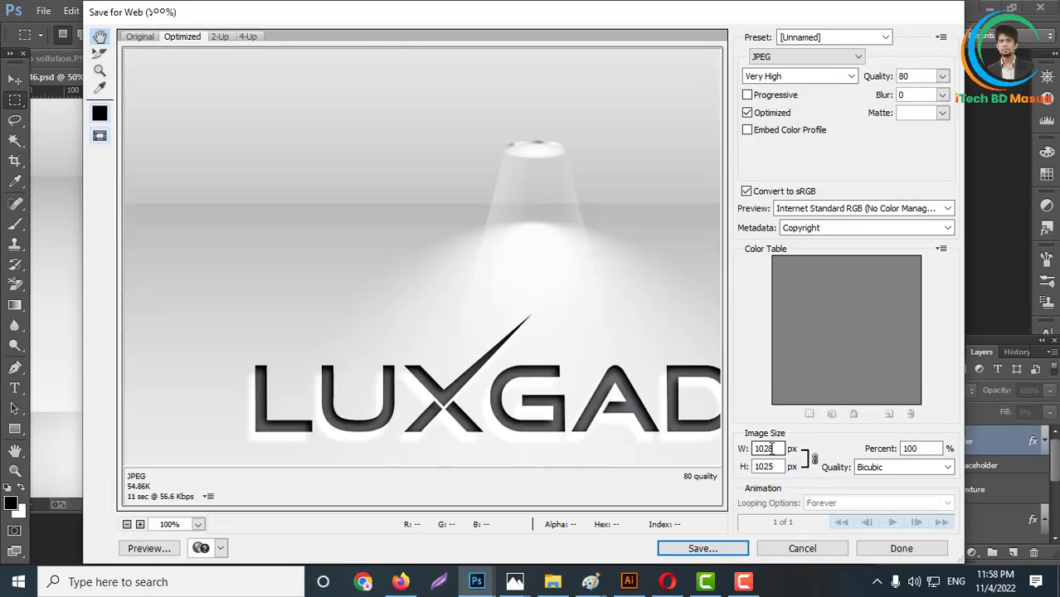
double_click(771, 448)
type("12")
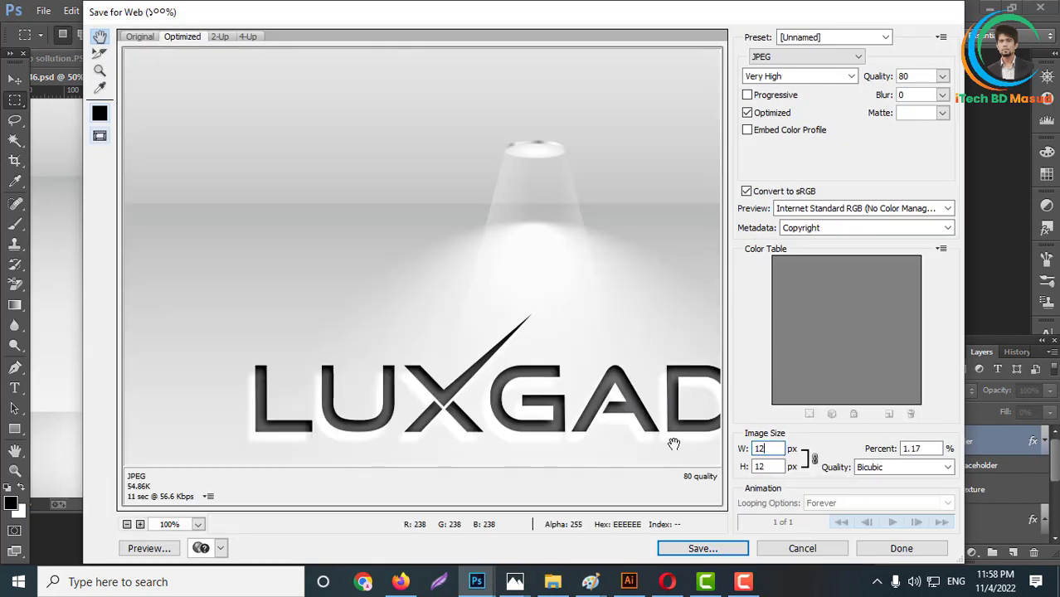
type("00")
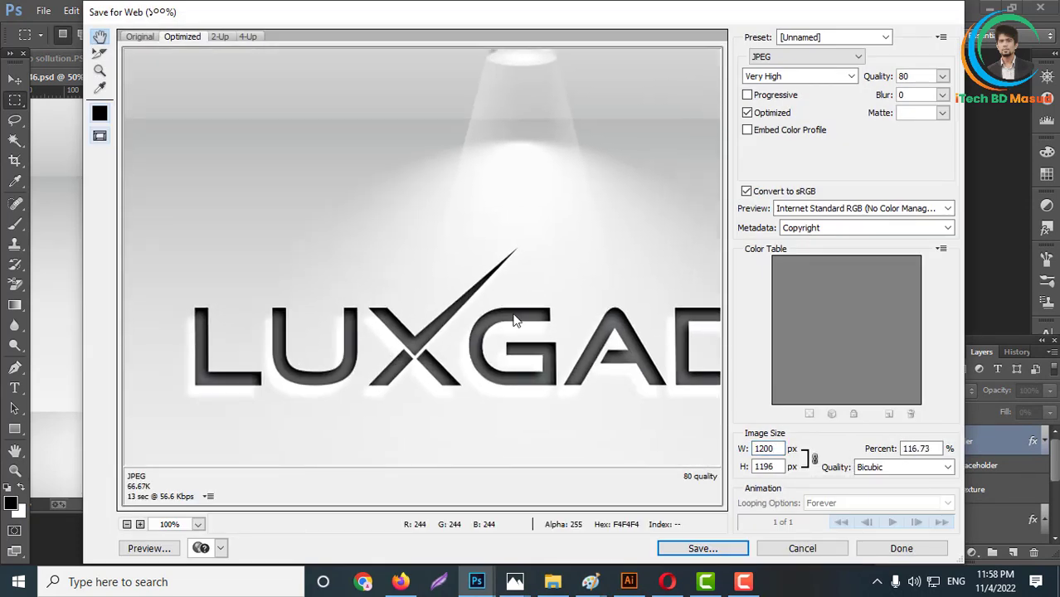
key("Return")
left_click(373, 241)
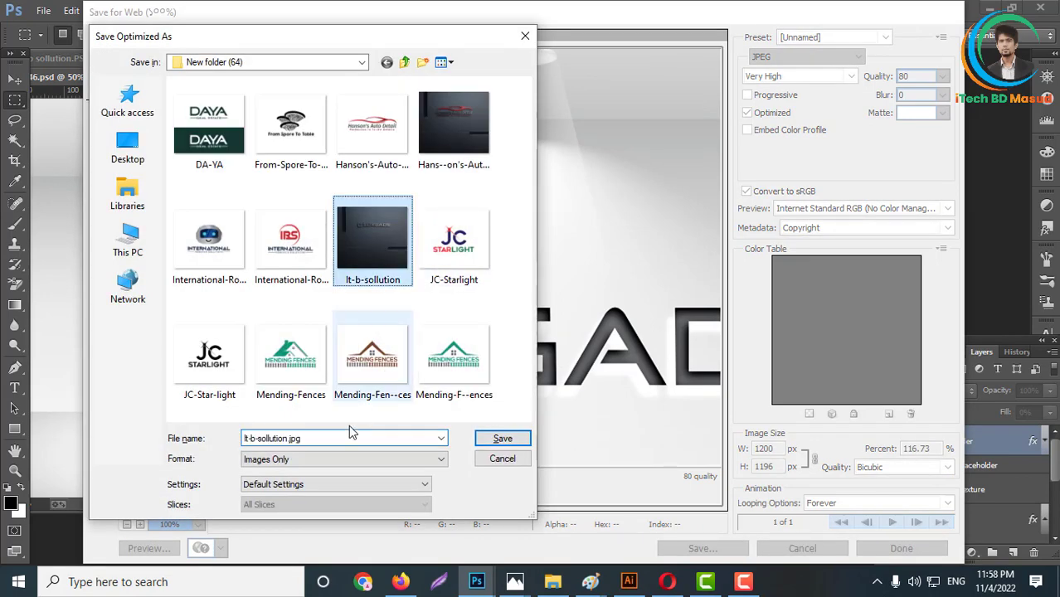
left_click(271, 439)
left_click(503, 439)
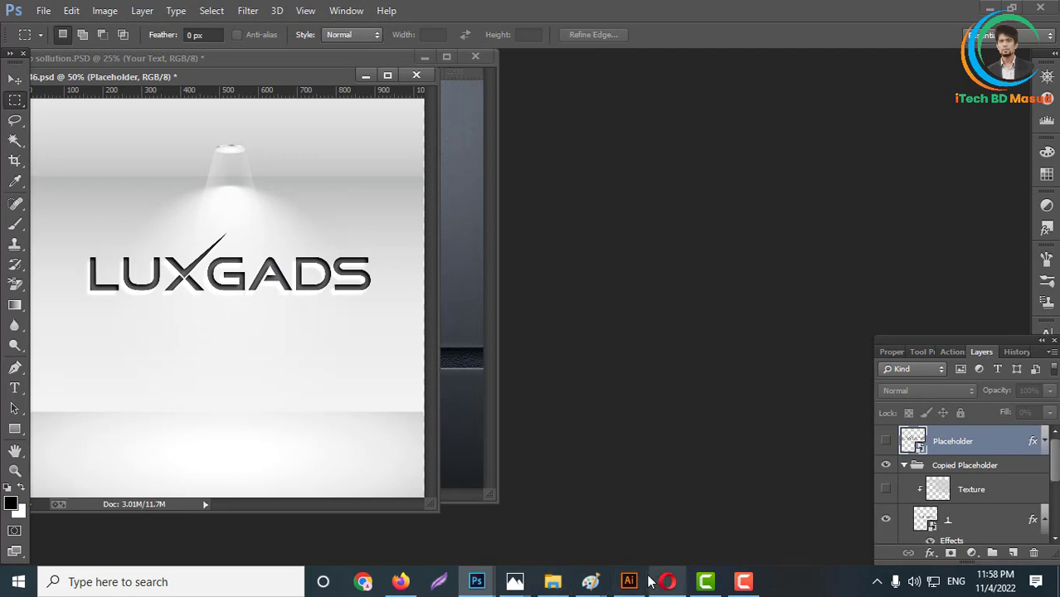
- Switch to the LUXGADS contest page in Opera, start a new entry and upload It-b-sollution.jpg from New folder (64)
left_click(666, 582)
scroll(714, 369, "up", 3)
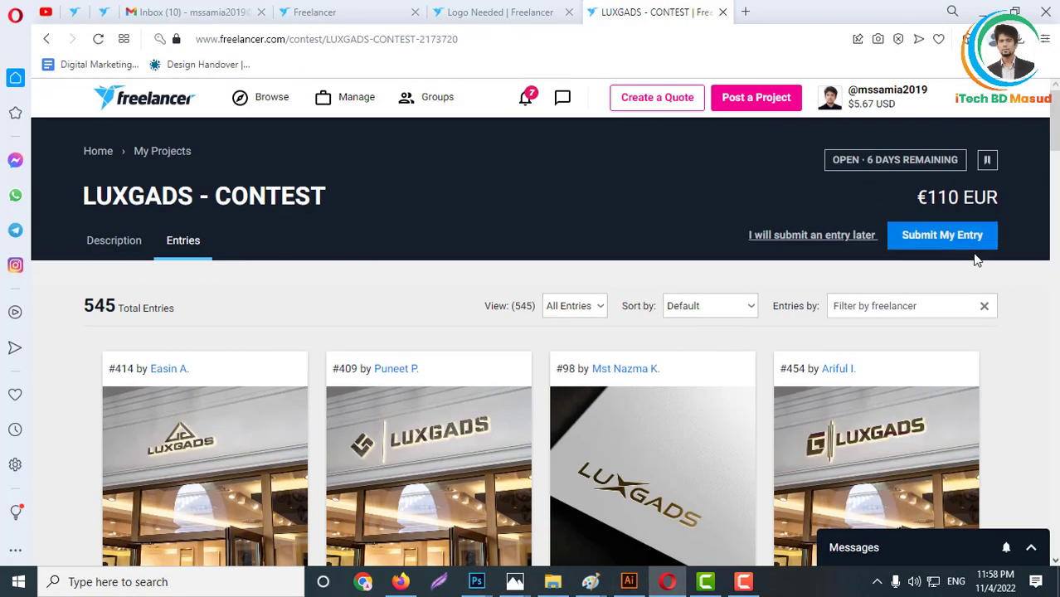
left_click(944, 239)
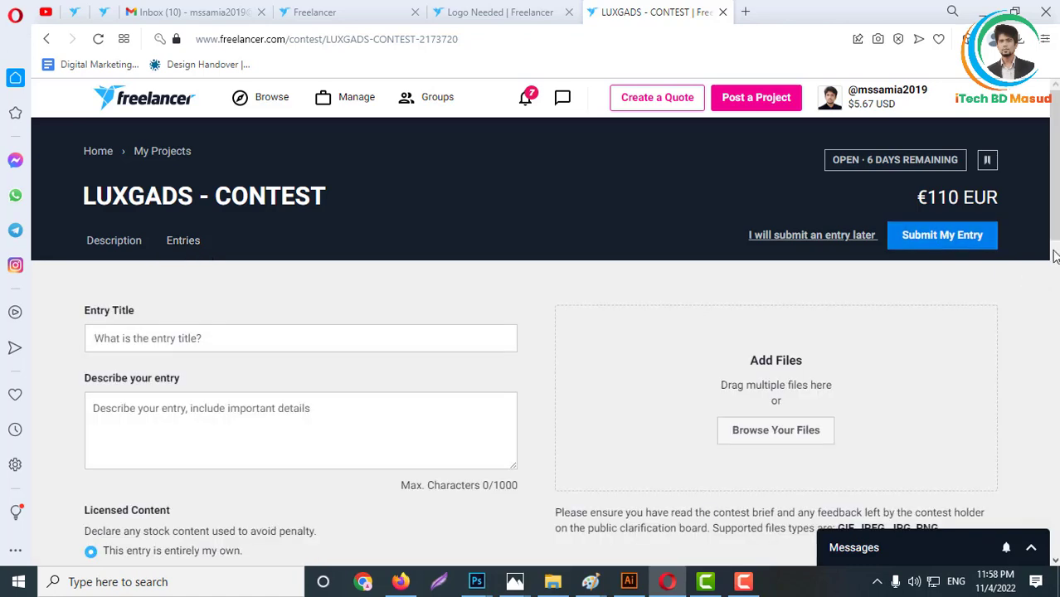
left_click(794, 437)
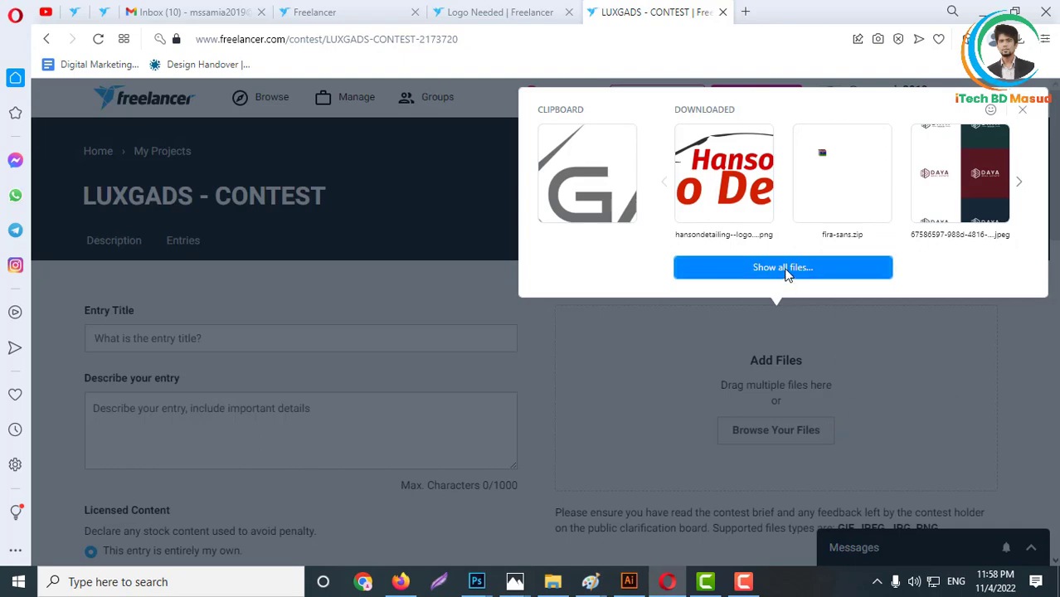
left_click(786, 270)
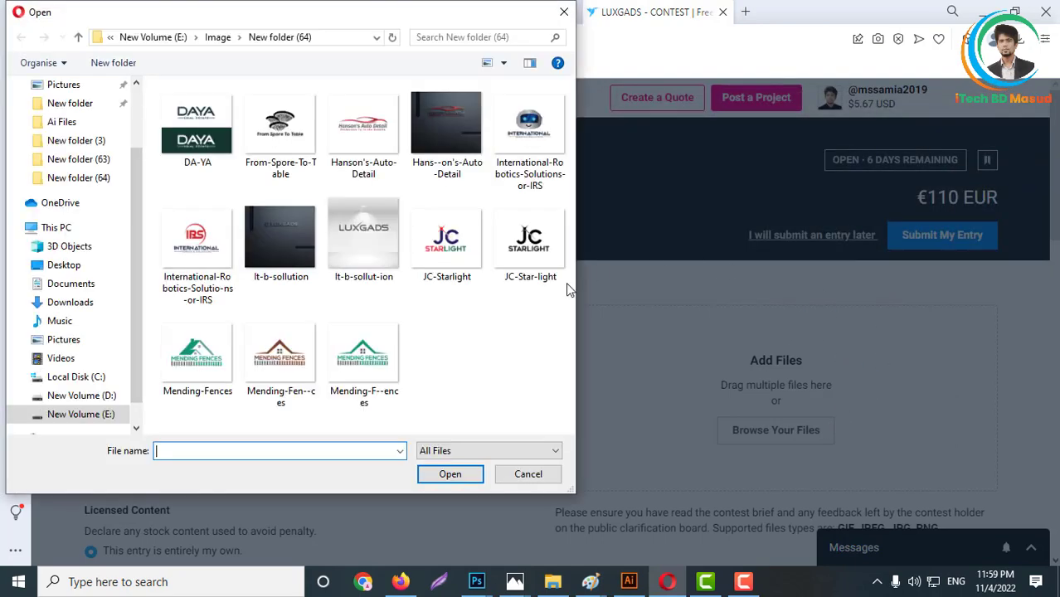
left_click(295, 238)
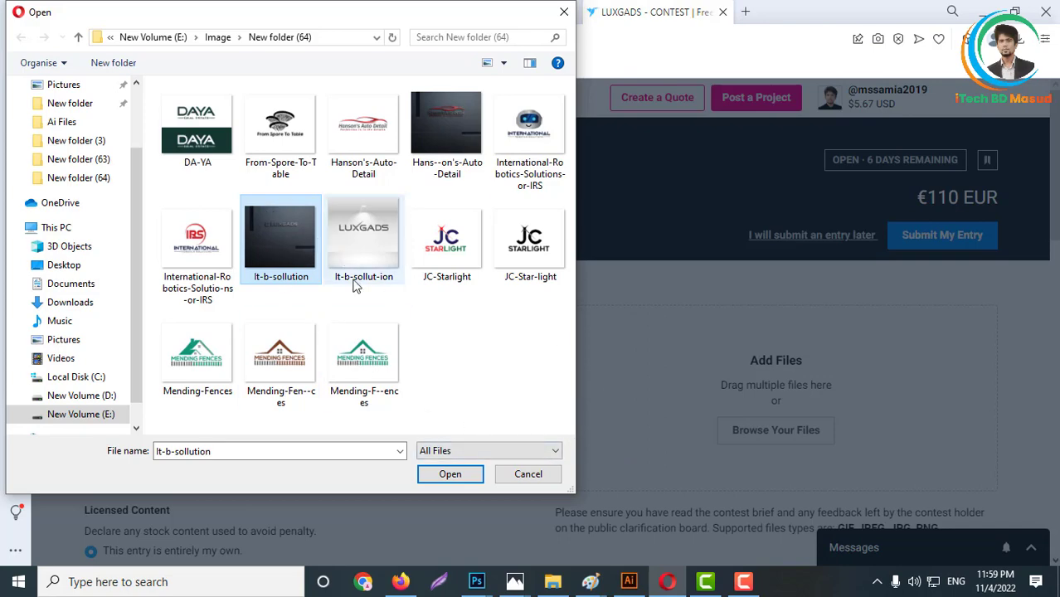
left_click(455, 477)
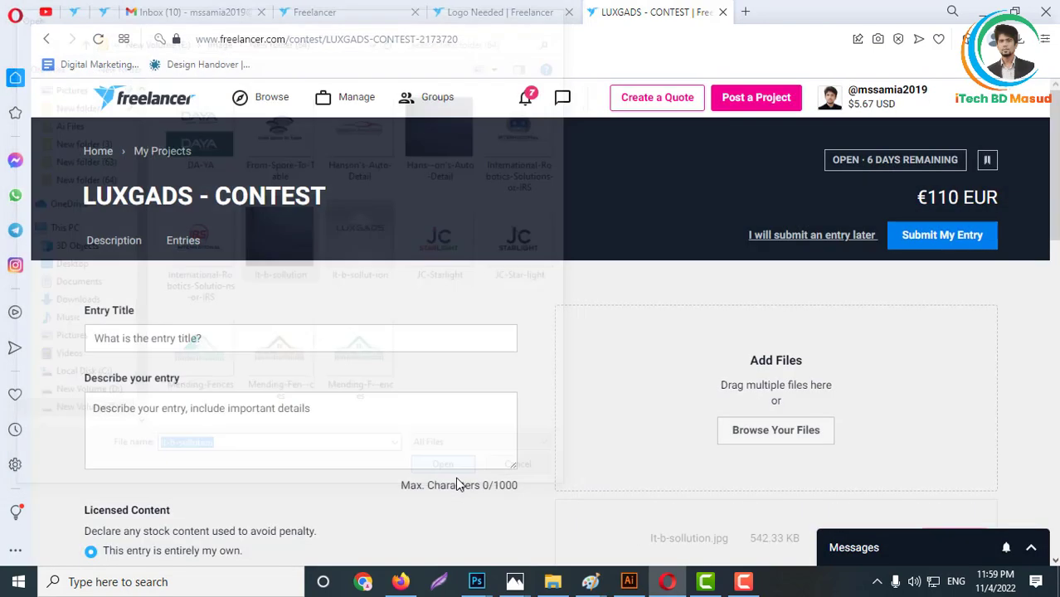
- Submit the dark wall mockup entry to the contest and dismiss the confirmation
scroll(330, 300, "down", 5)
scroll(615, 232, "up", 3)
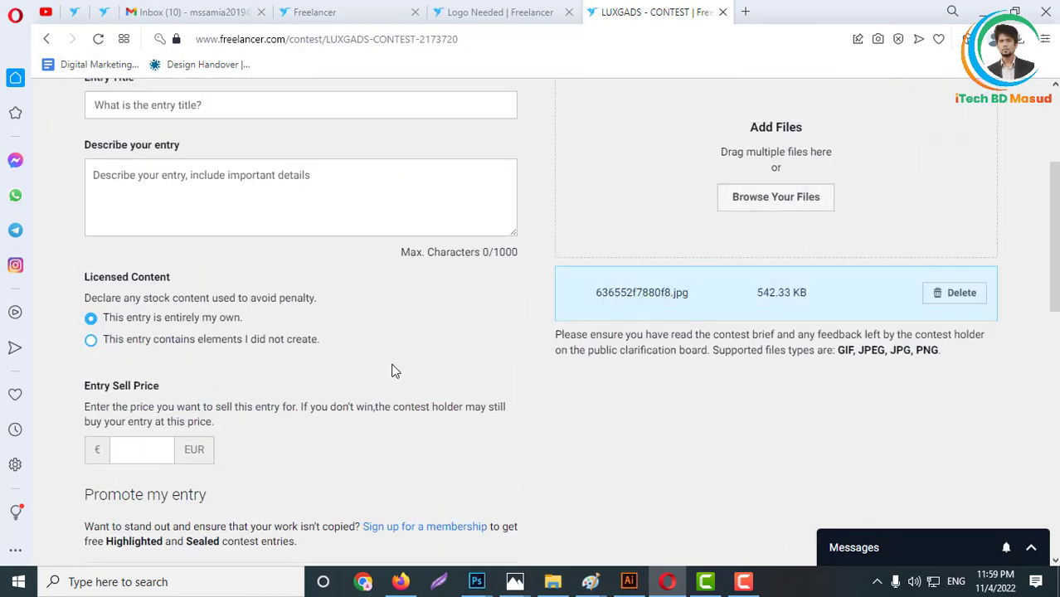
scroll(303, 396, "down", 5)
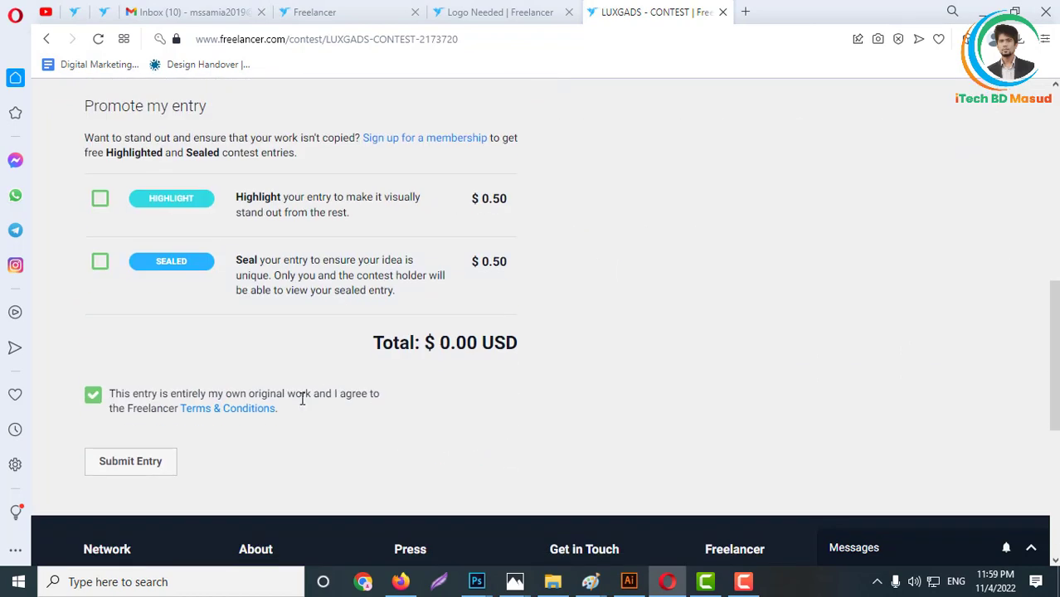
left_click(126, 466)
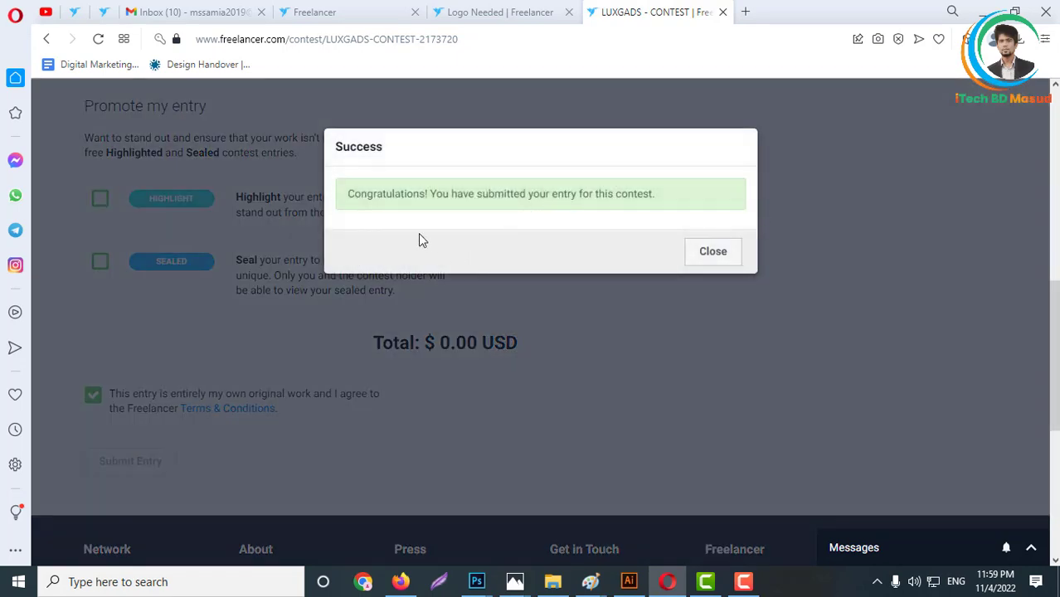
left_click(713, 252)
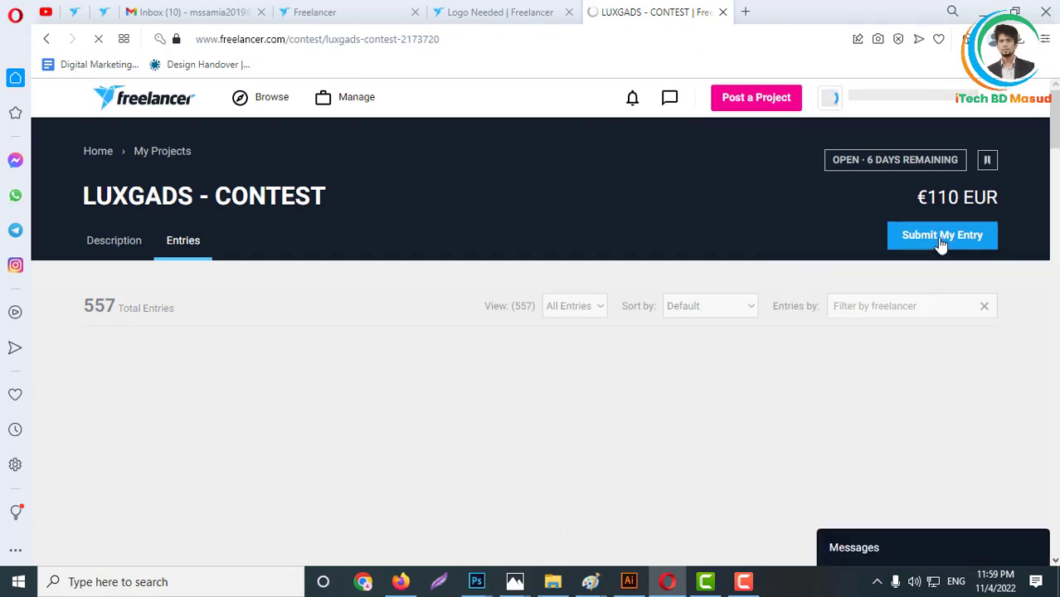
- Start a second contest entry and upload It-b-sollut-ion.jpg from New folder (64)
left_click(941, 243)
left_click(785, 440)
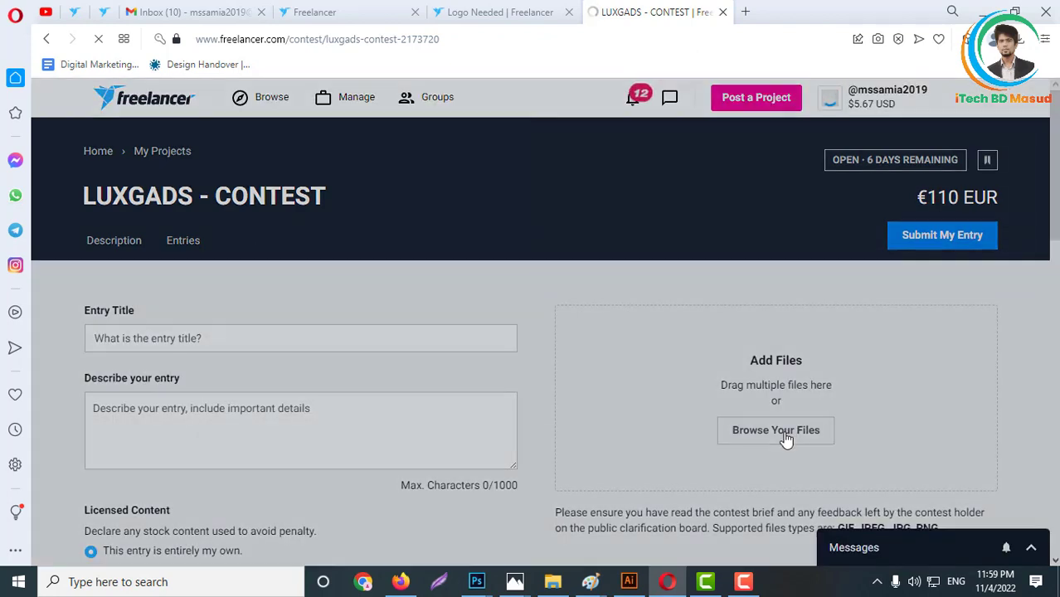
left_click(678, 265)
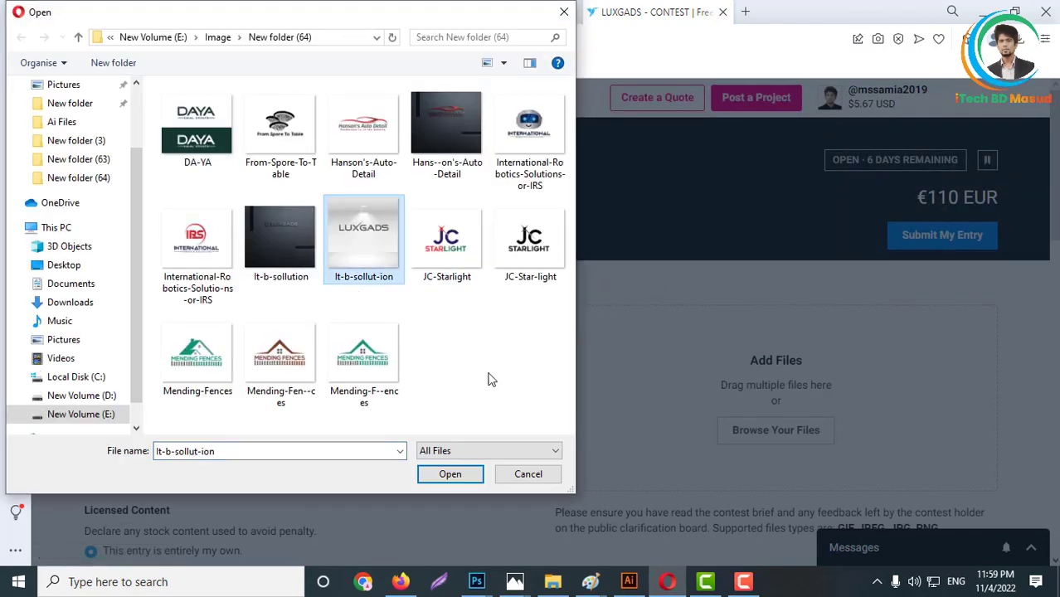
left_click(464, 474)
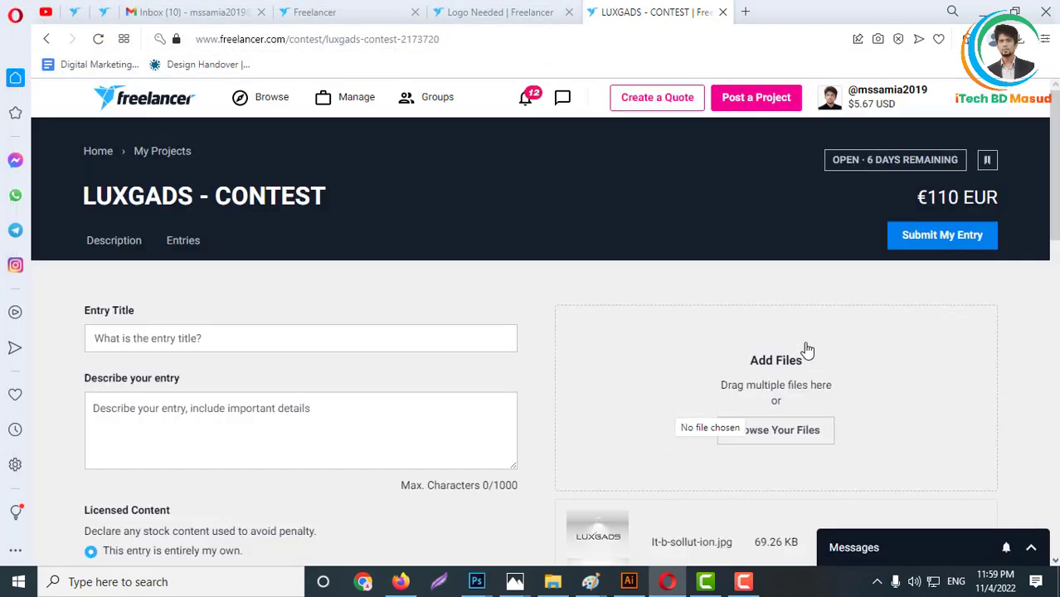
- Submit the light wall mockup entry to the contest and dismiss the confirmation
scroll(300, 414, "down", 7)
scroll(236, 373, "down", 3)
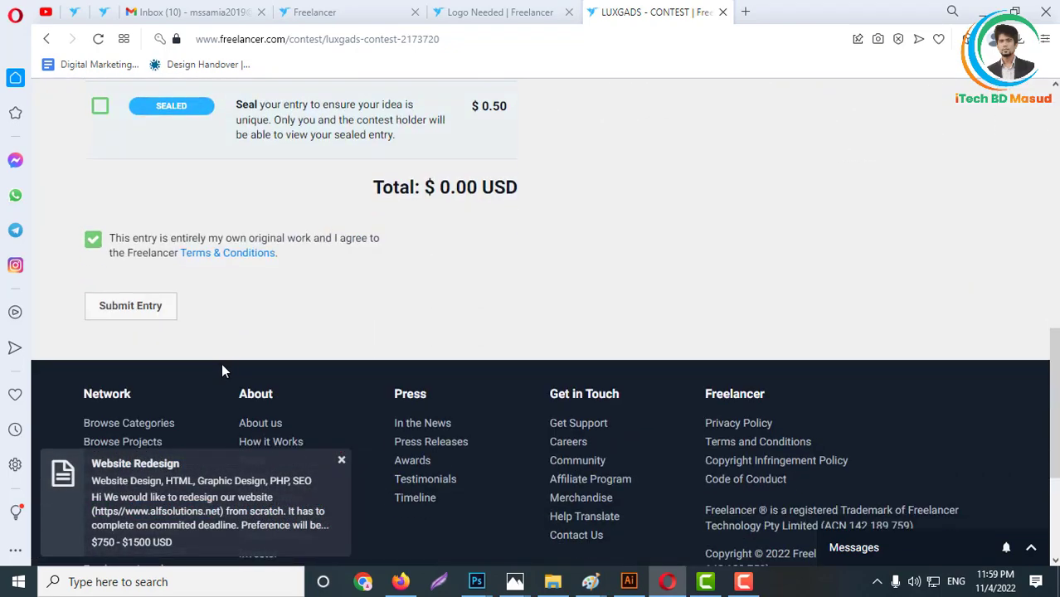
left_click(126, 305)
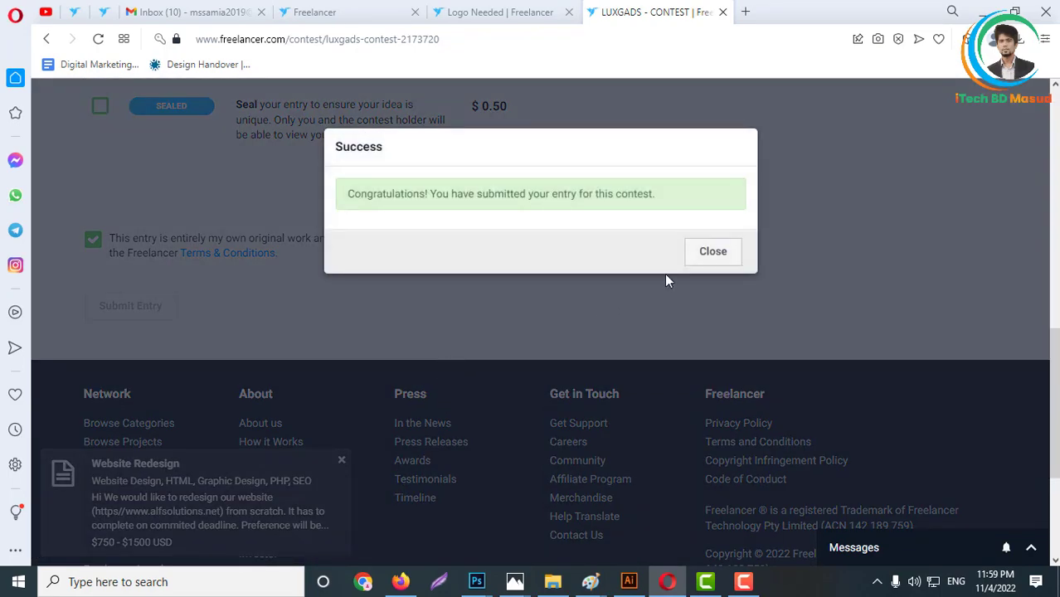
left_click(703, 252)
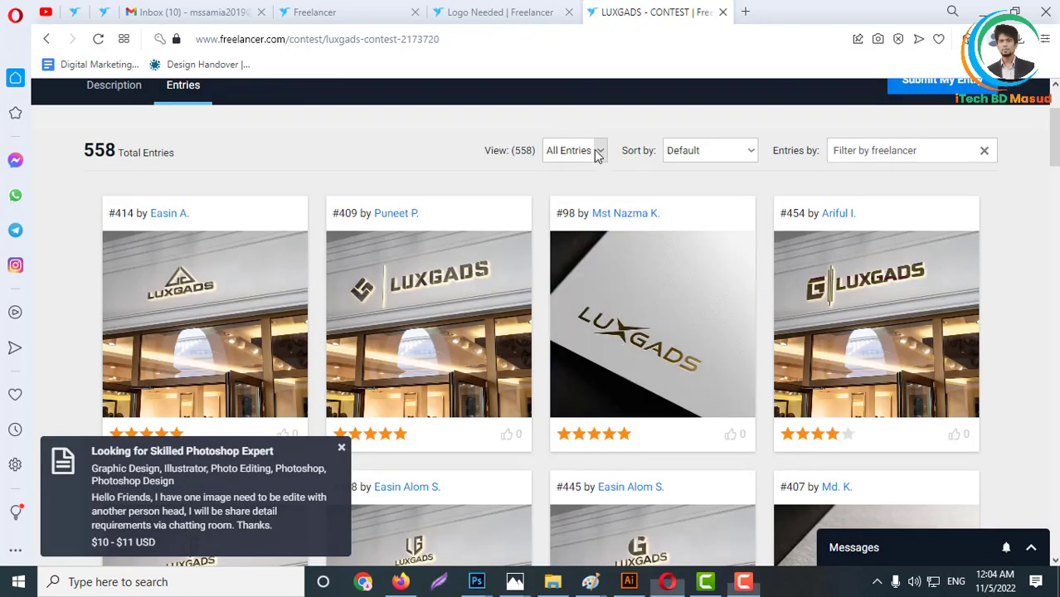
- Filter the contest's entry list to My Entries
left_click(598, 155)
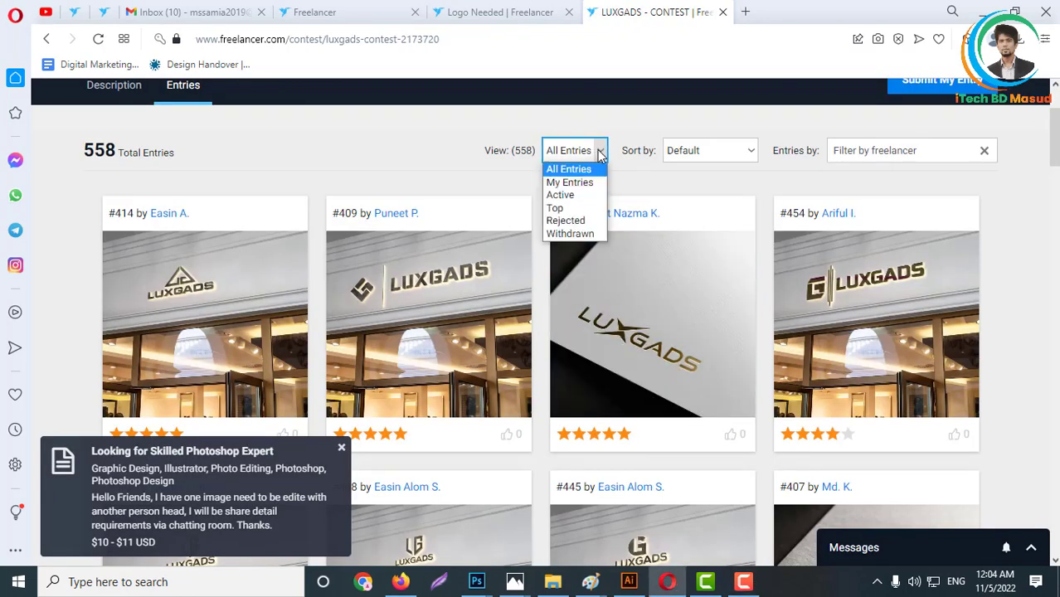
left_click(568, 185)
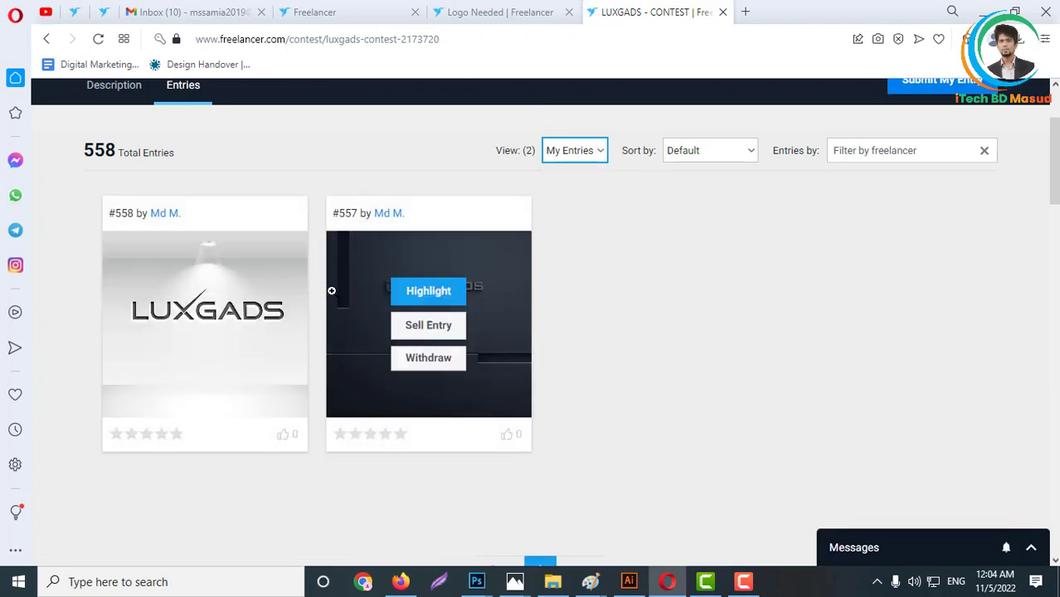
- Show all entries in the contest's entry list, and return the view to My Entries
left_click(599, 152)
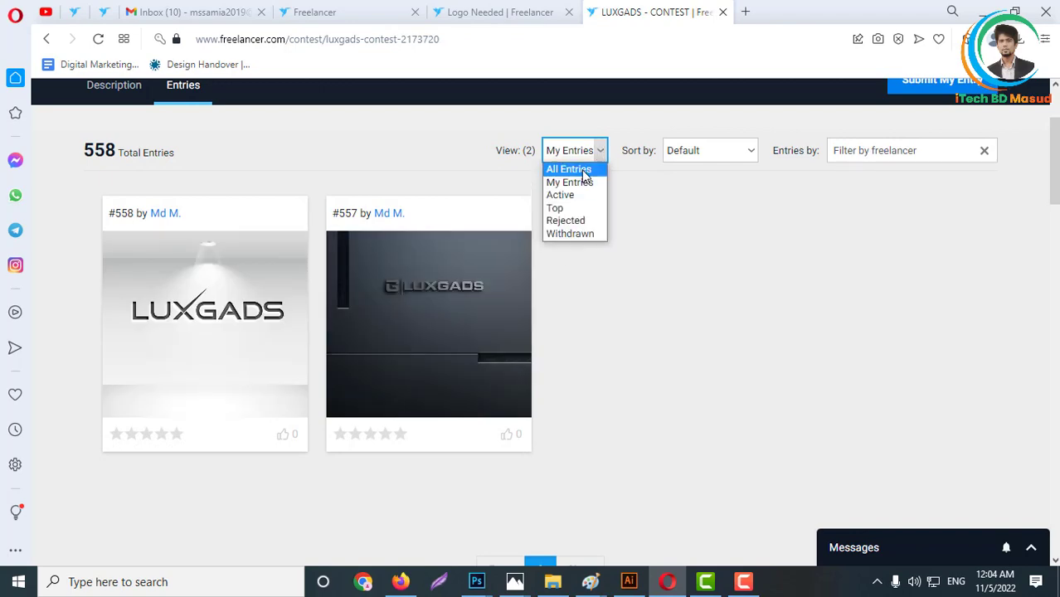
left_click(583, 169)
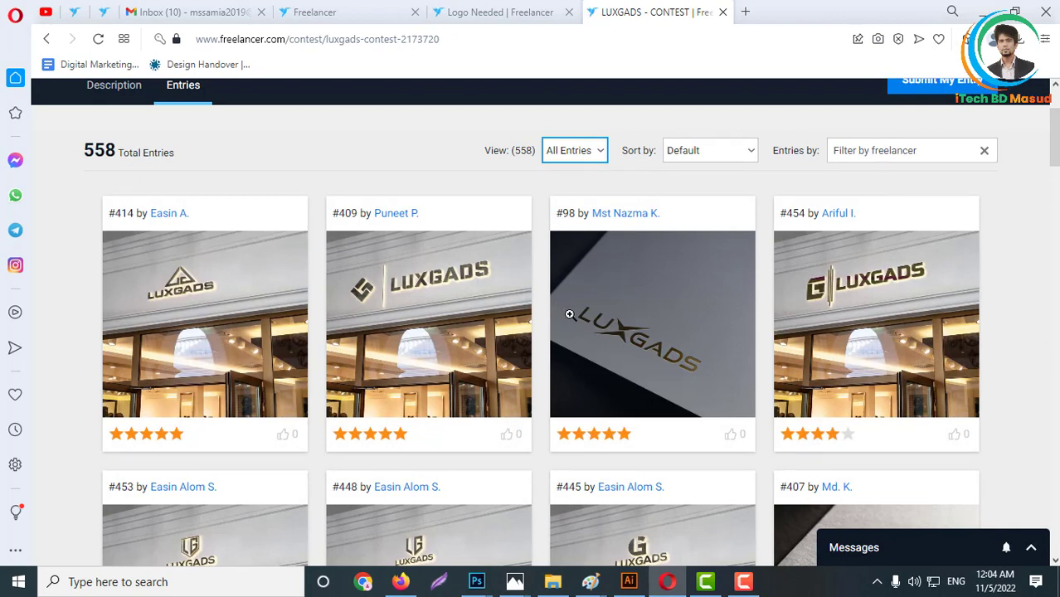
left_click(595, 156)
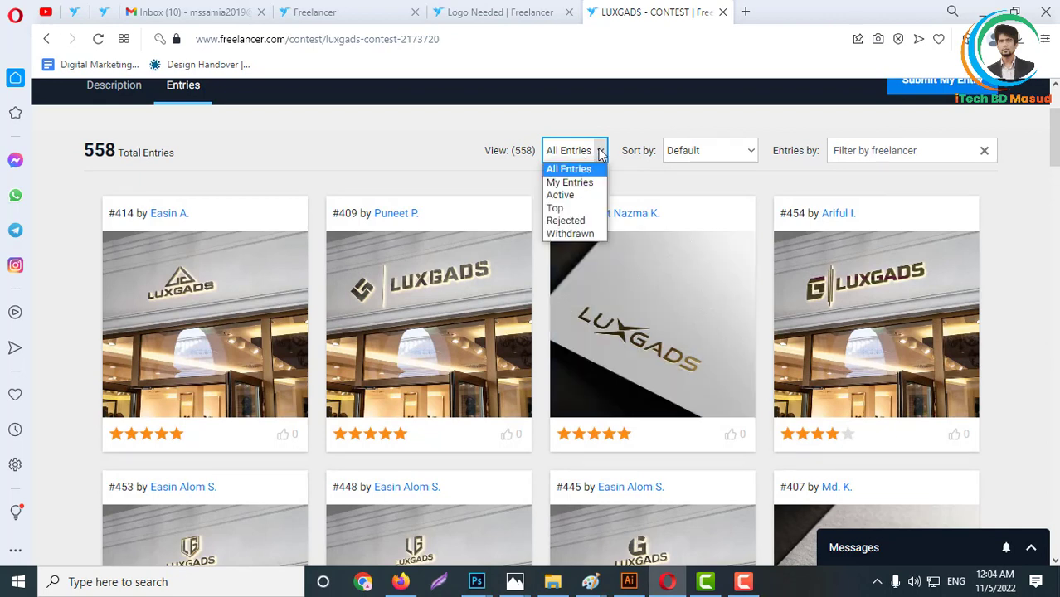
left_click(590, 182)
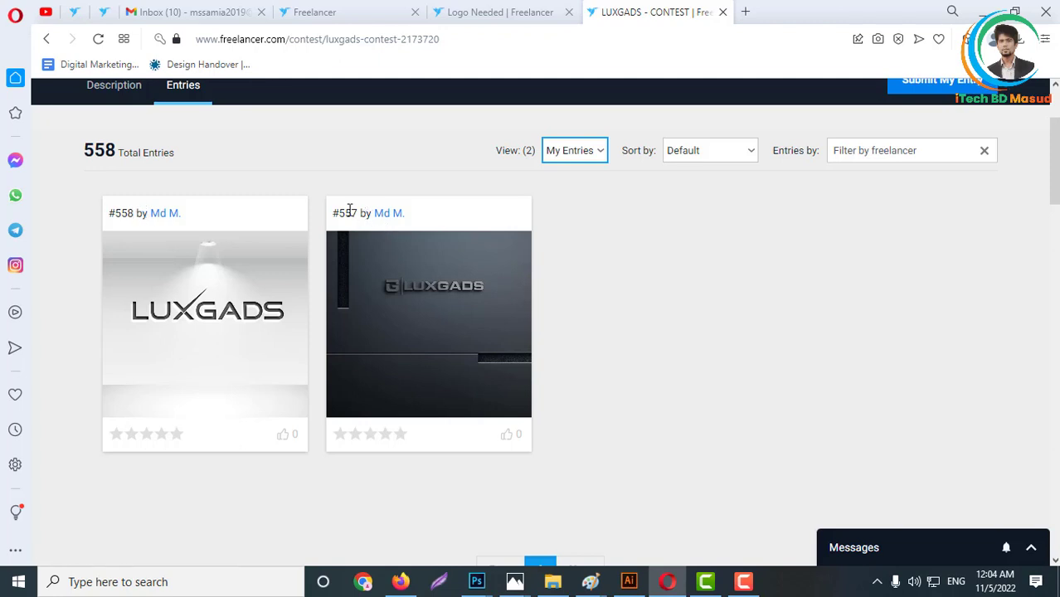
- Copy the dark wall mockup's entry number #557 and check the comment box on the Public Clarification Board
left_click_drag(358, 212, 338, 209)
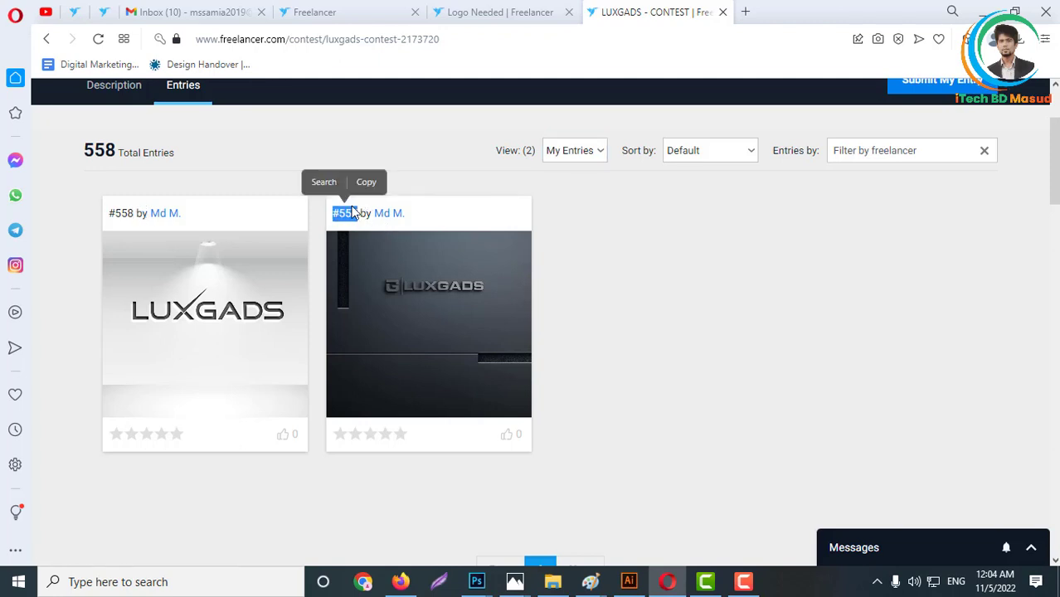
left_click(367, 184)
scroll(473, 412, "down", 7)
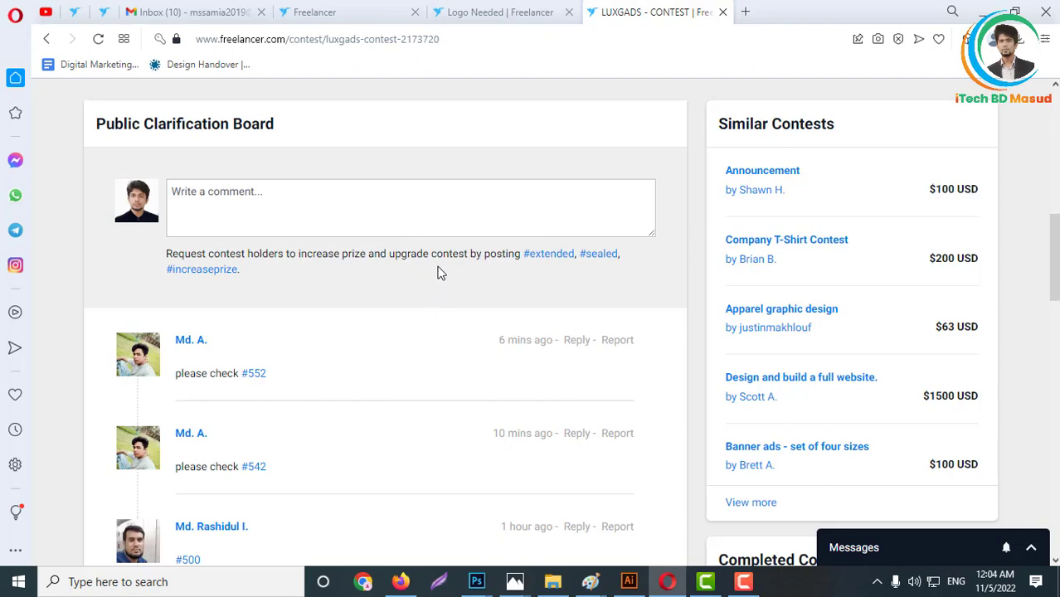
scroll(440, 273, "up", 10)
left_click(274, 99)
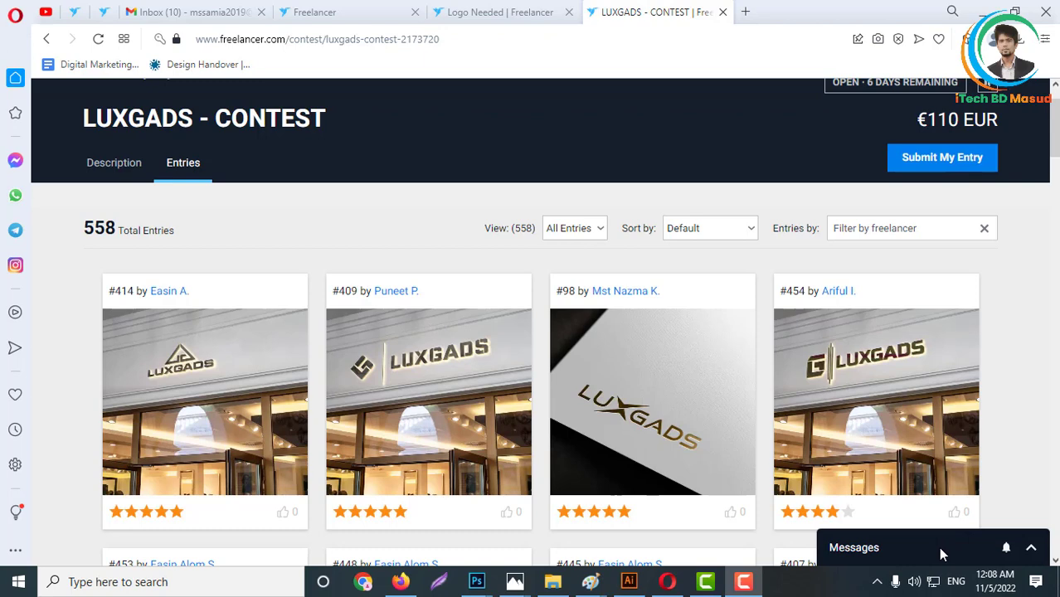
- Expand the messages list and look through the older client conversations back to early 2019
left_click(1030, 548)
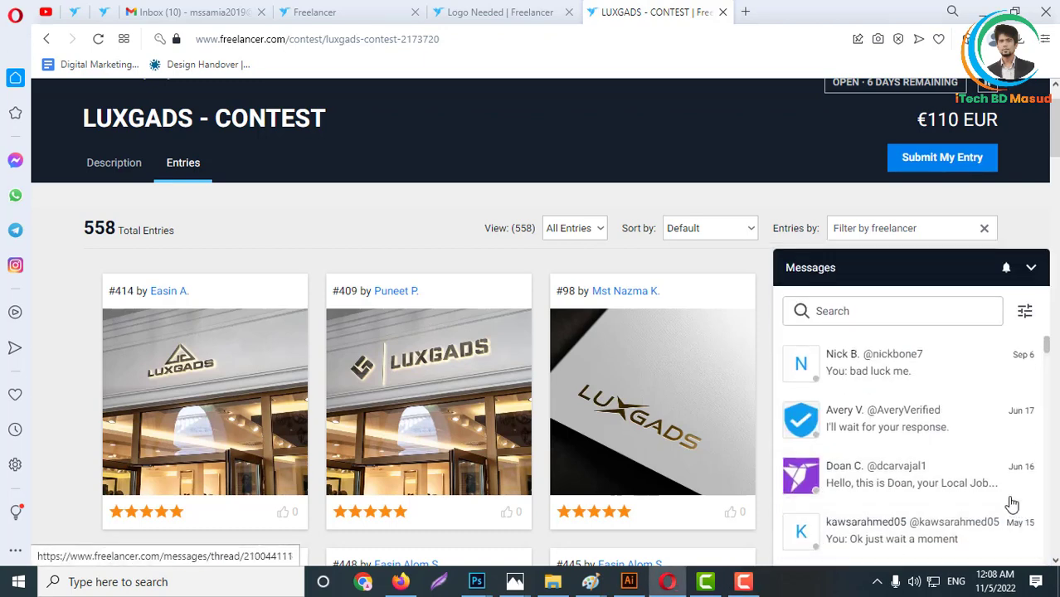
scroll(930, 469, "down", 3)
scroll(903, 489, "down", 10)
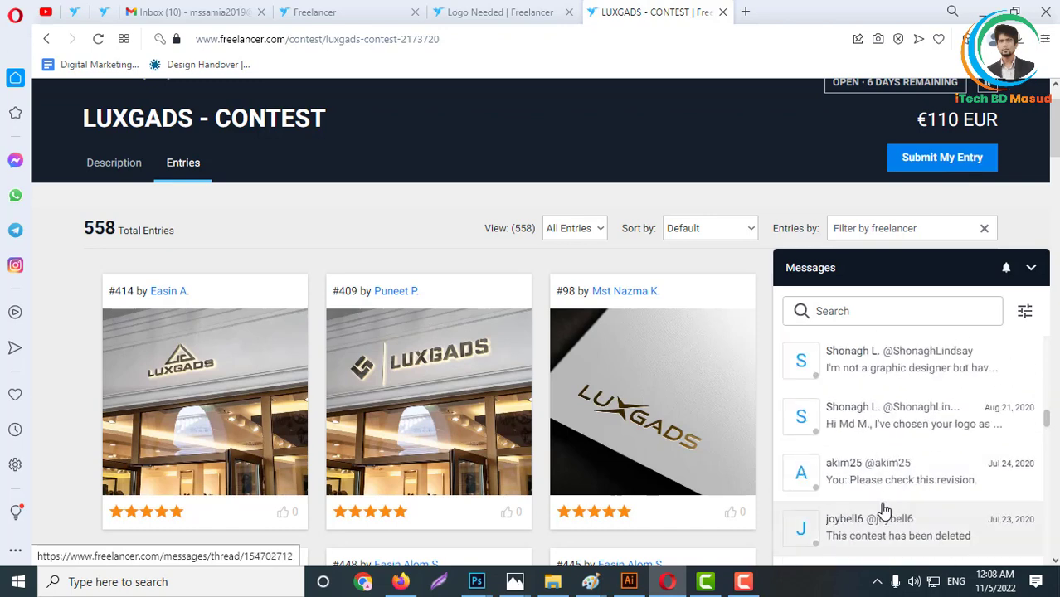
scroll(879, 461, "down", 3)
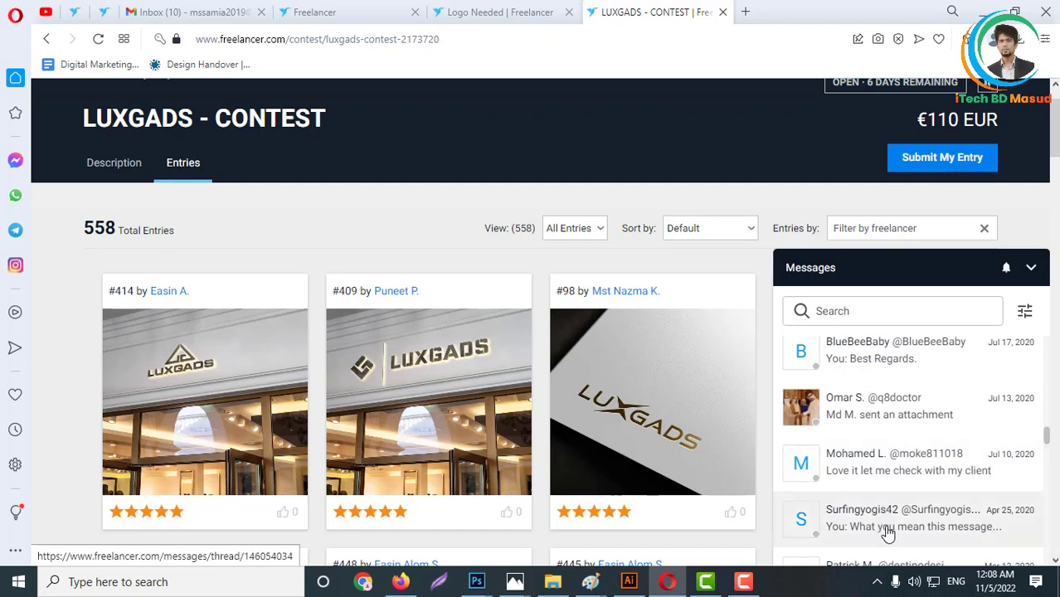
scroll(887, 518, "down", 1)
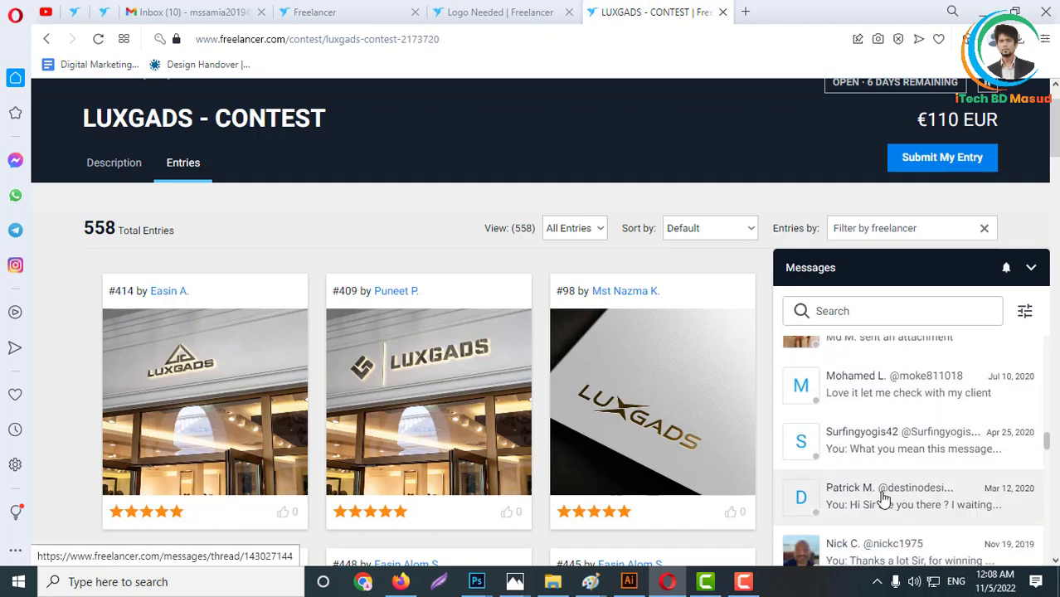
scroll(887, 514, "down", 3)
scroll(883, 510, "down", 3)
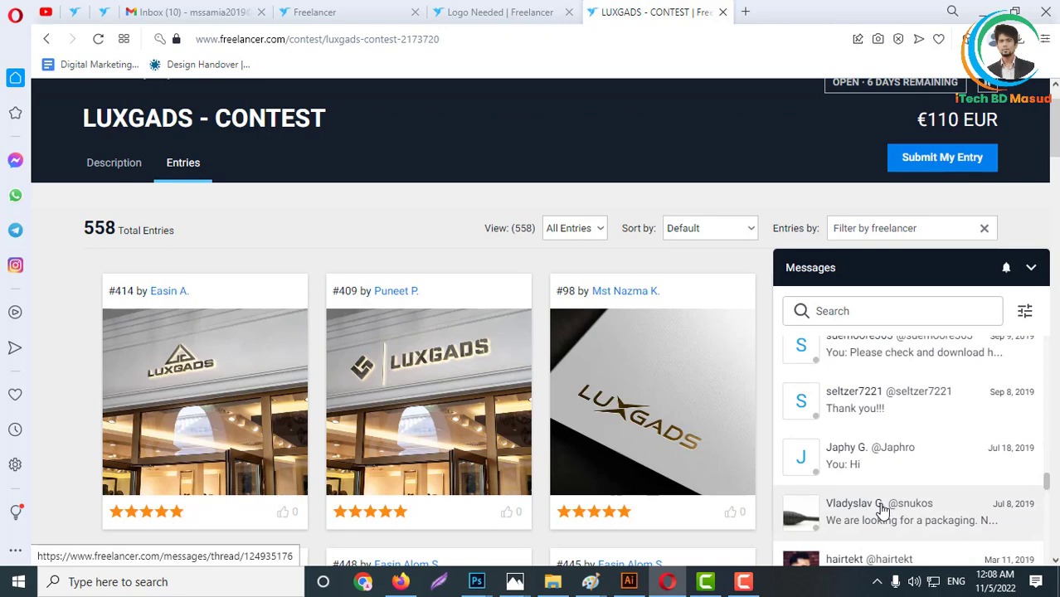
scroll(875, 497, "down", 3)
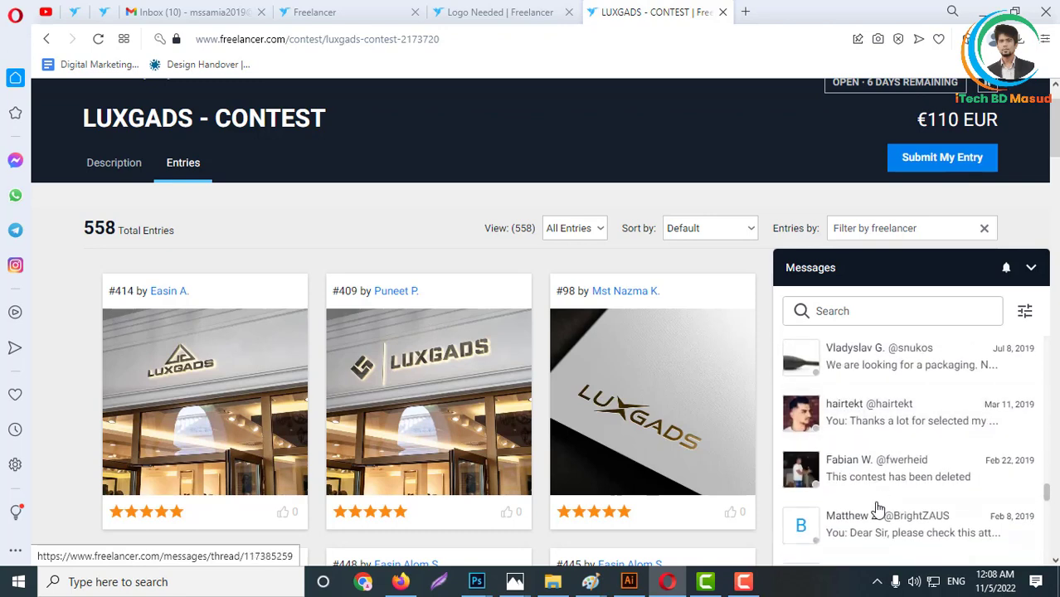
- Open the Mar 11, 2019 conversation about the Recreate logo contest and review the logo images sent and the client's reply
left_click(884, 427)
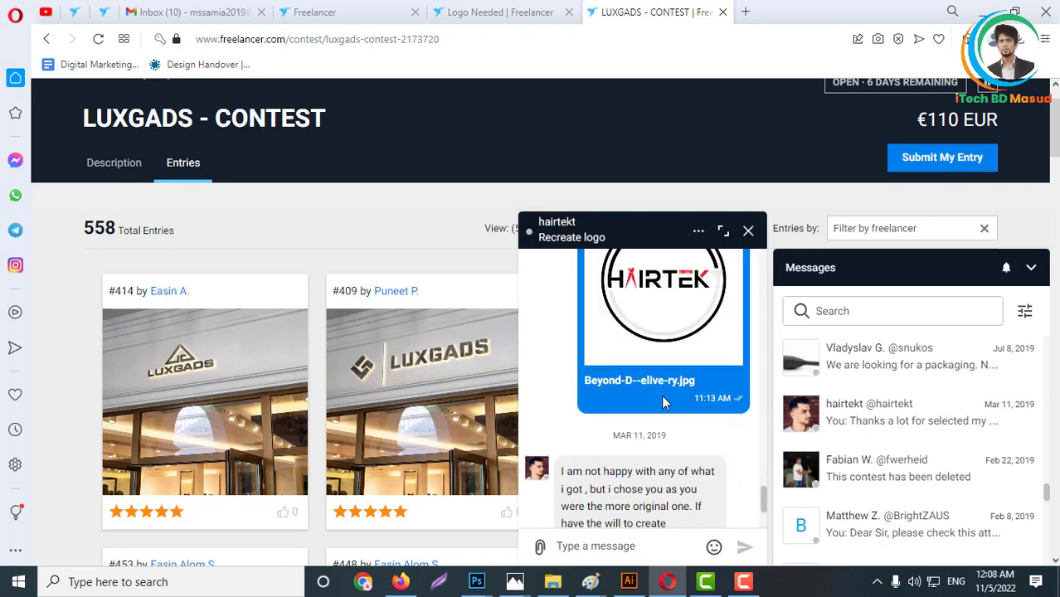
scroll(666, 394, "up", 1)
scroll(671, 382, "up", 2)
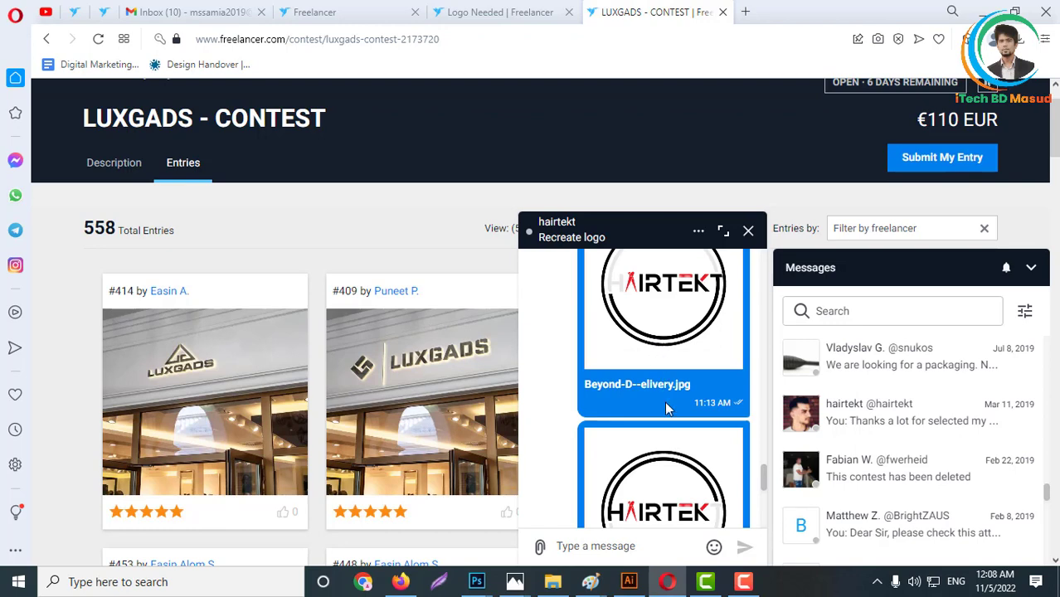
scroll(664, 402, "down", 3)
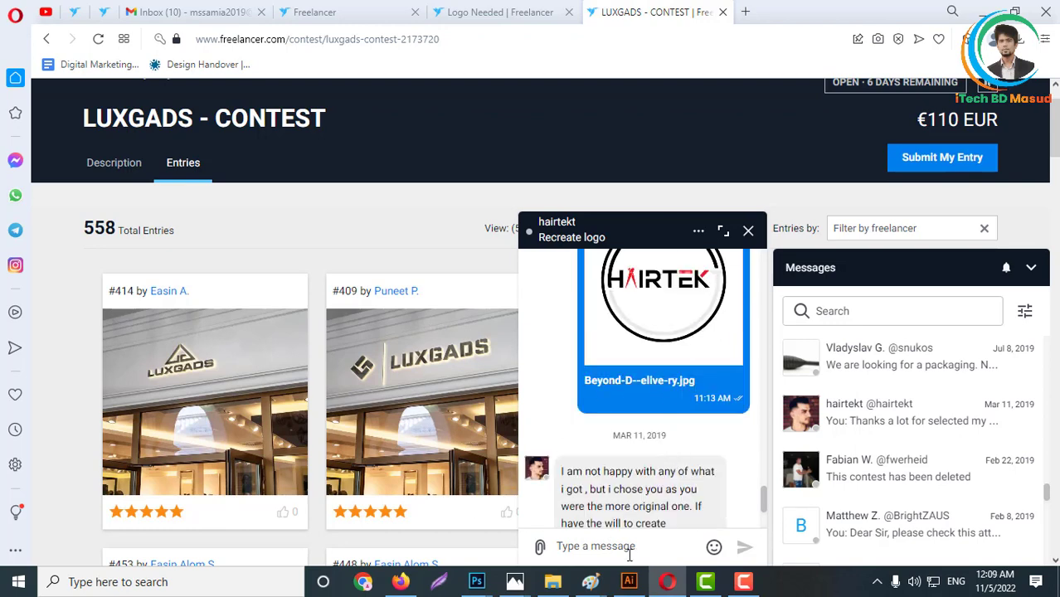